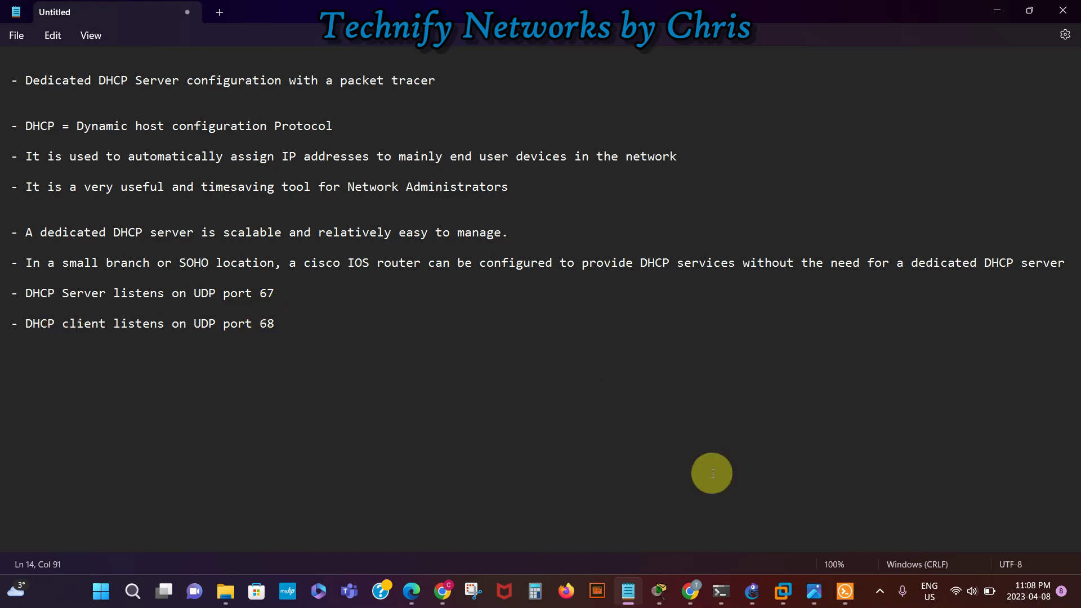
# Place a 1941 router plus two 2960 switches, Switch0 and Switch1, below it
pyautogui.click(660, 593)
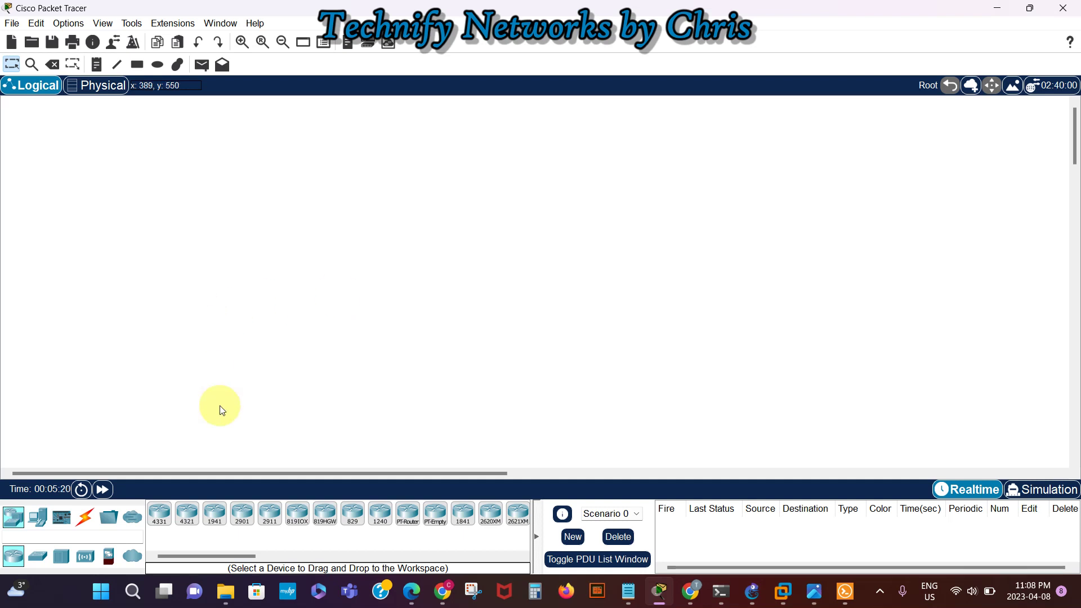
pyautogui.click(216, 514)
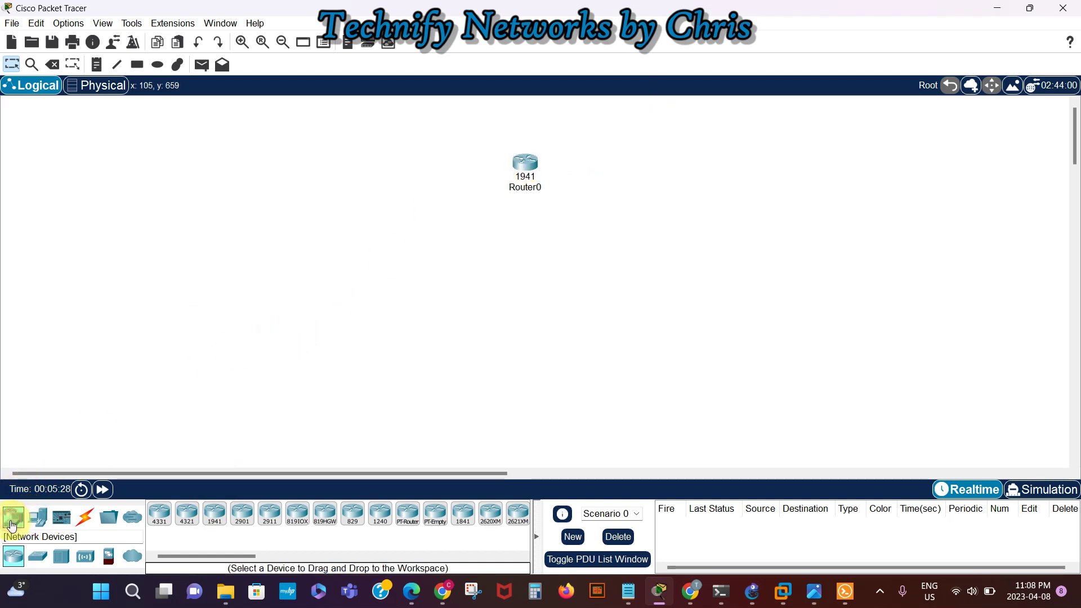
pyautogui.click(37, 557)
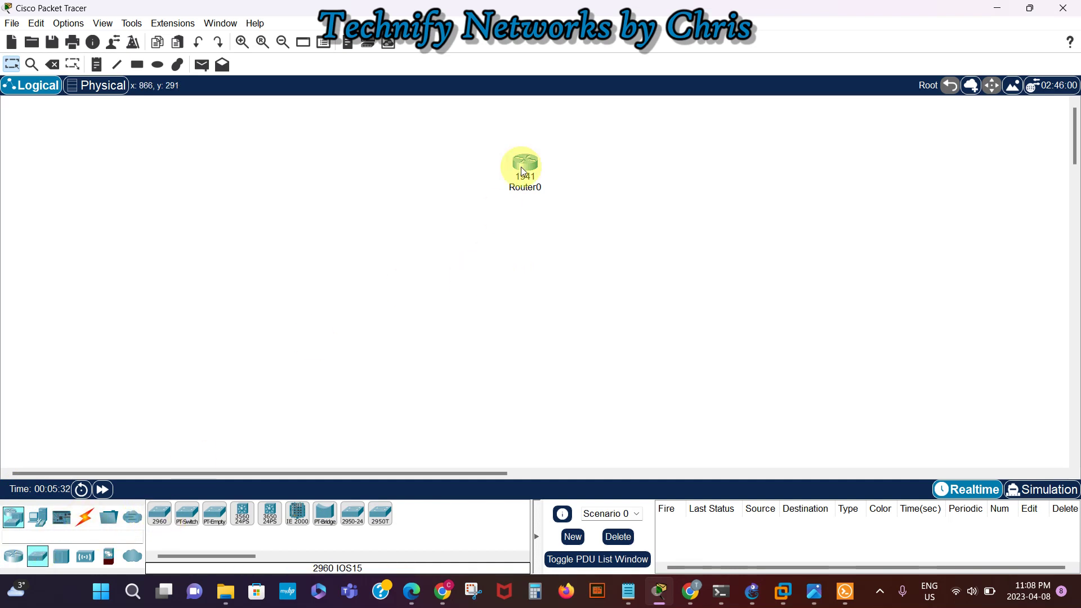
pyautogui.click(160, 513)
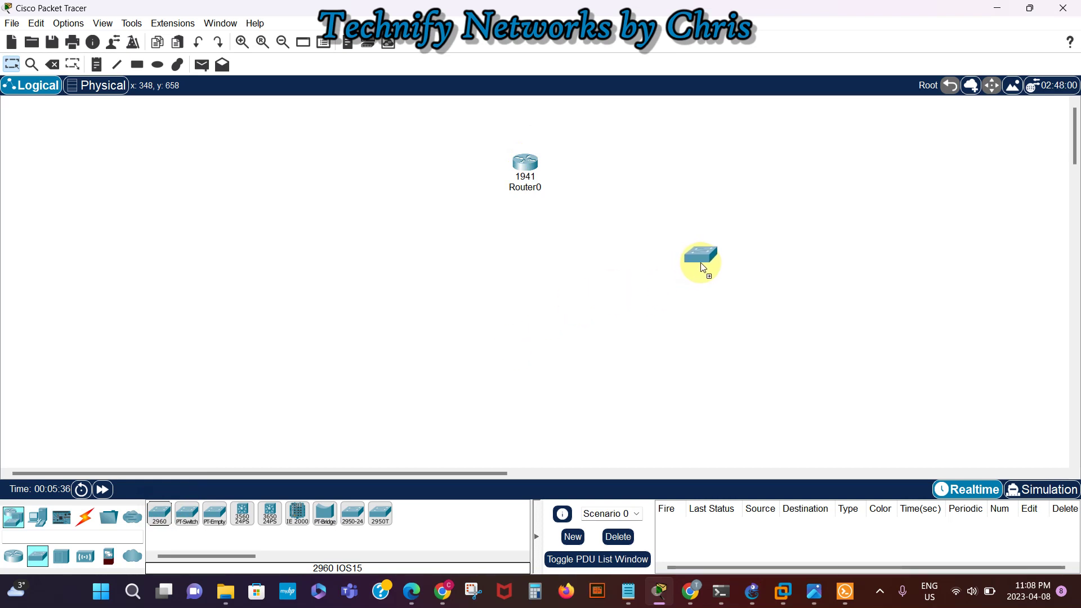
pyautogui.click(701, 263)
pyautogui.click(156, 519)
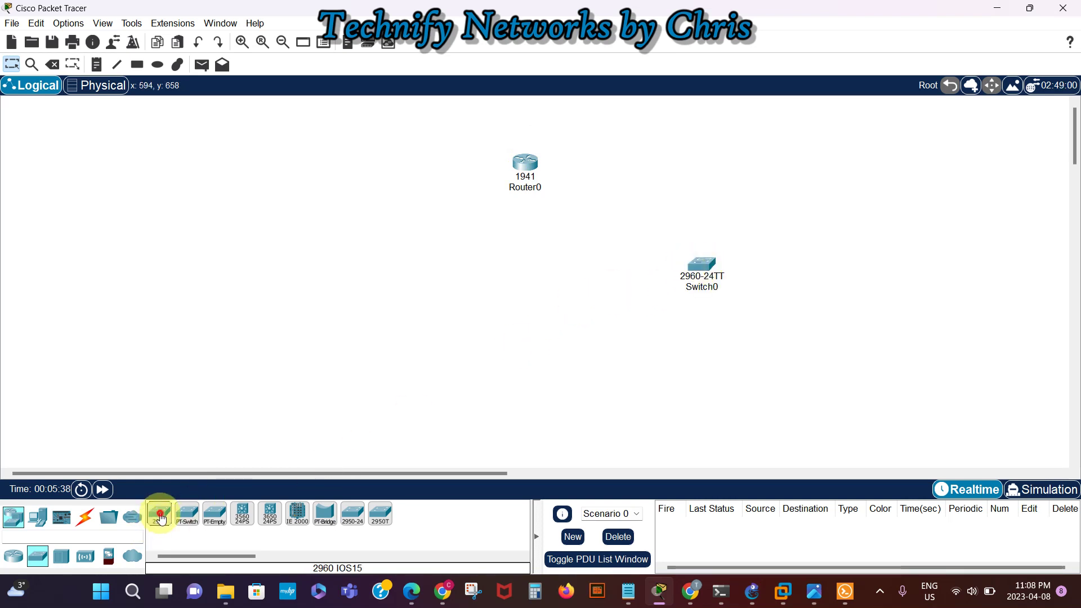
pyautogui.click(395, 279)
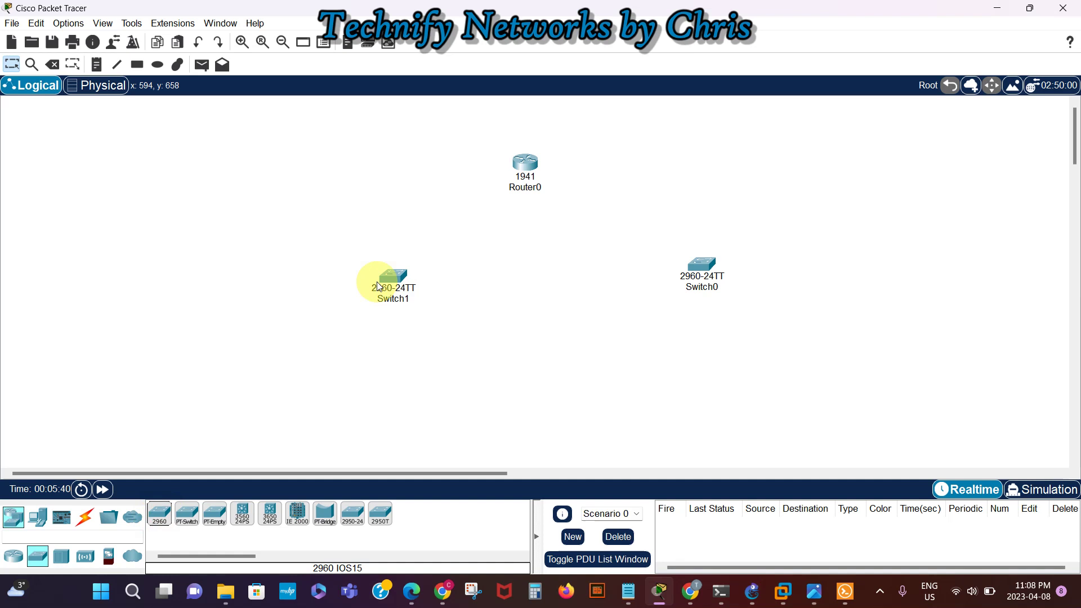
# Add a server, five PCs (PC0–PC4) and Laptop0 around the switches
pyautogui.click(44, 518)
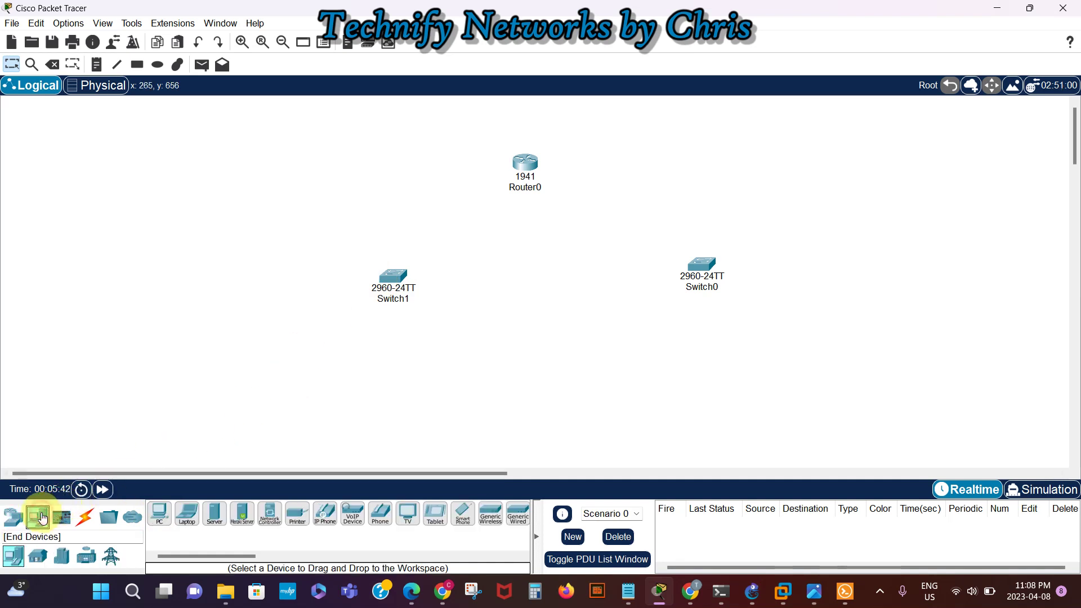
pyautogui.click(216, 515)
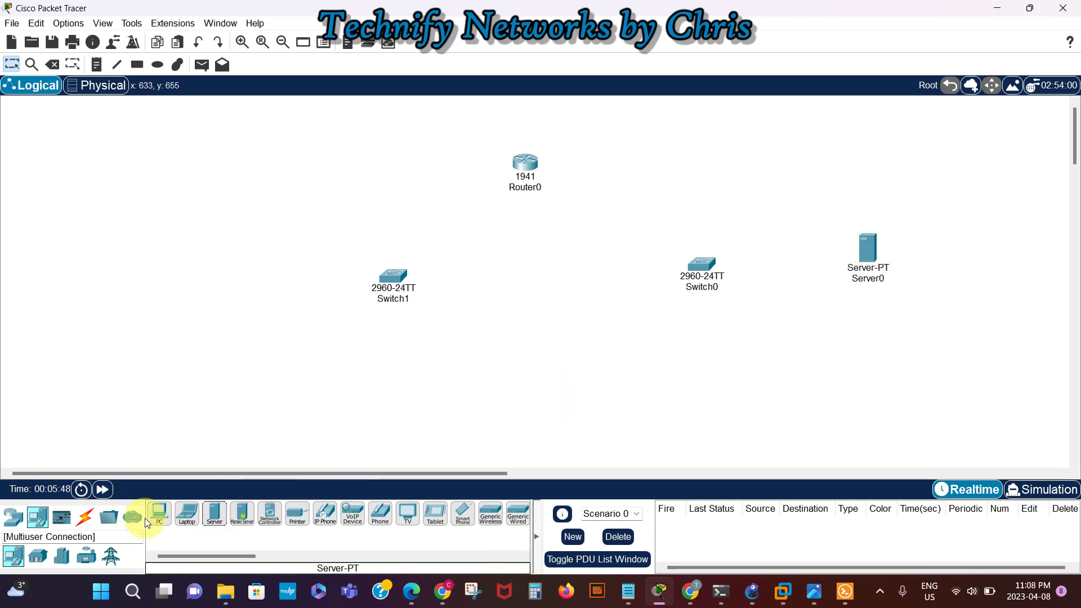
pyautogui.click(163, 514)
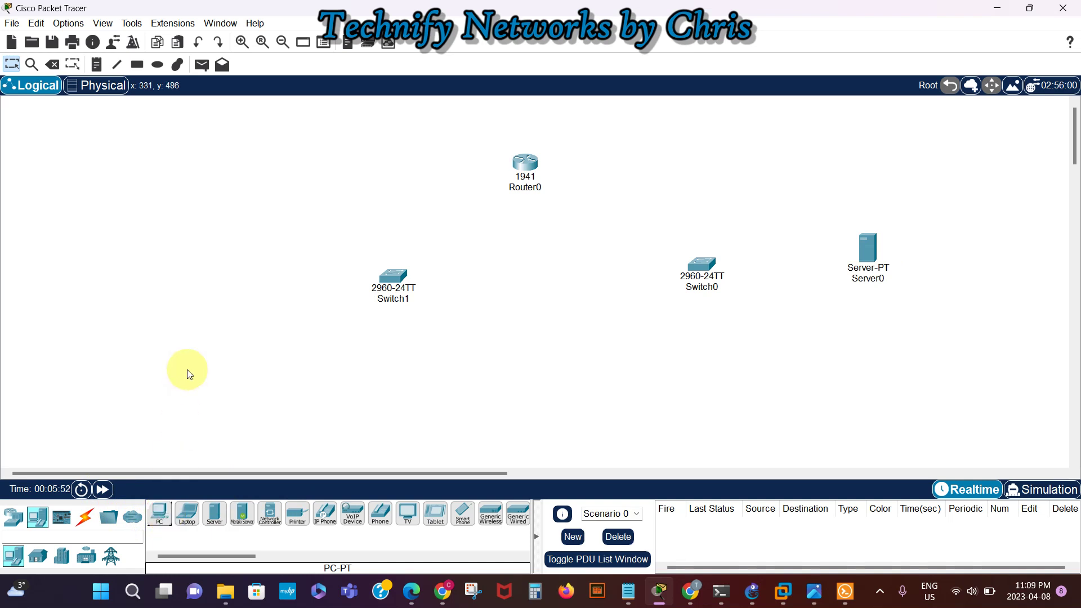
pyautogui.click(161, 516)
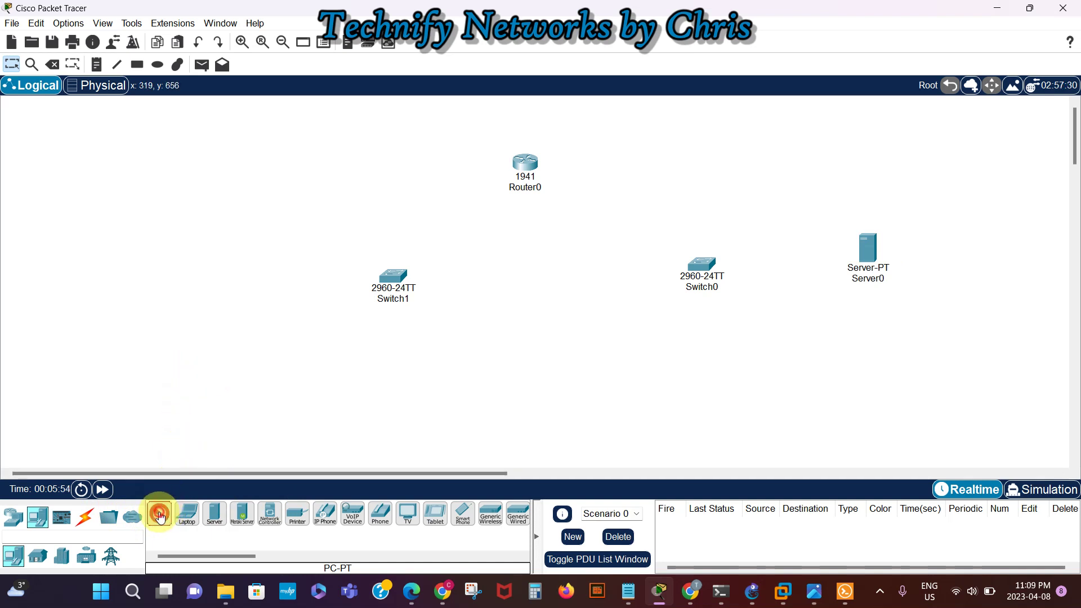
pyautogui.click(198, 333)
pyautogui.click(312, 364)
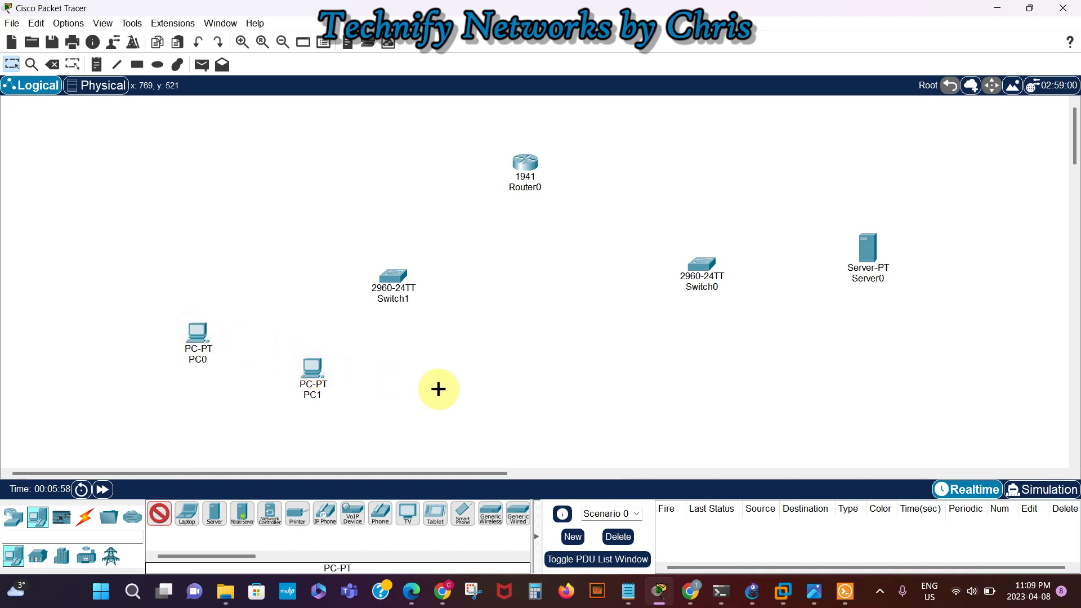
pyautogui.click(438, 388)
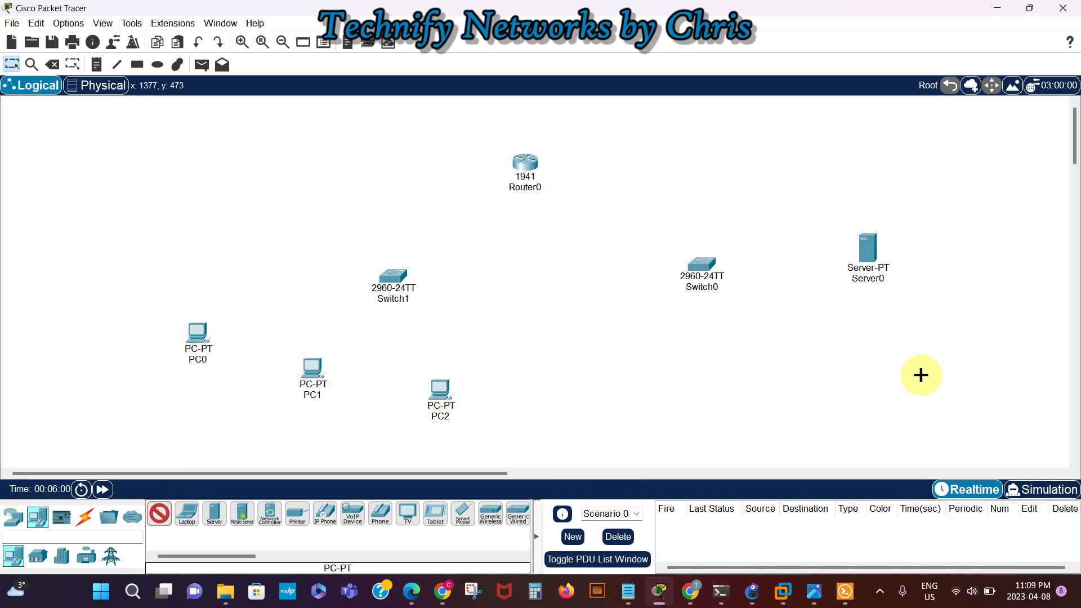
pyautogui.click(882, 389)
pyautogui.click(785, 396)
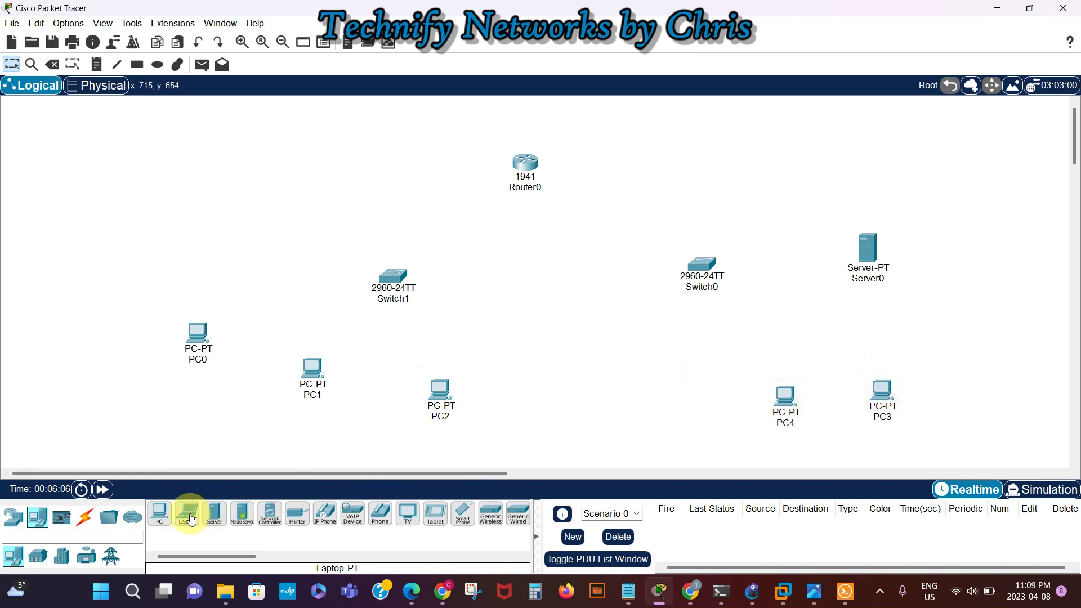
pyautogui.click(186, 517)
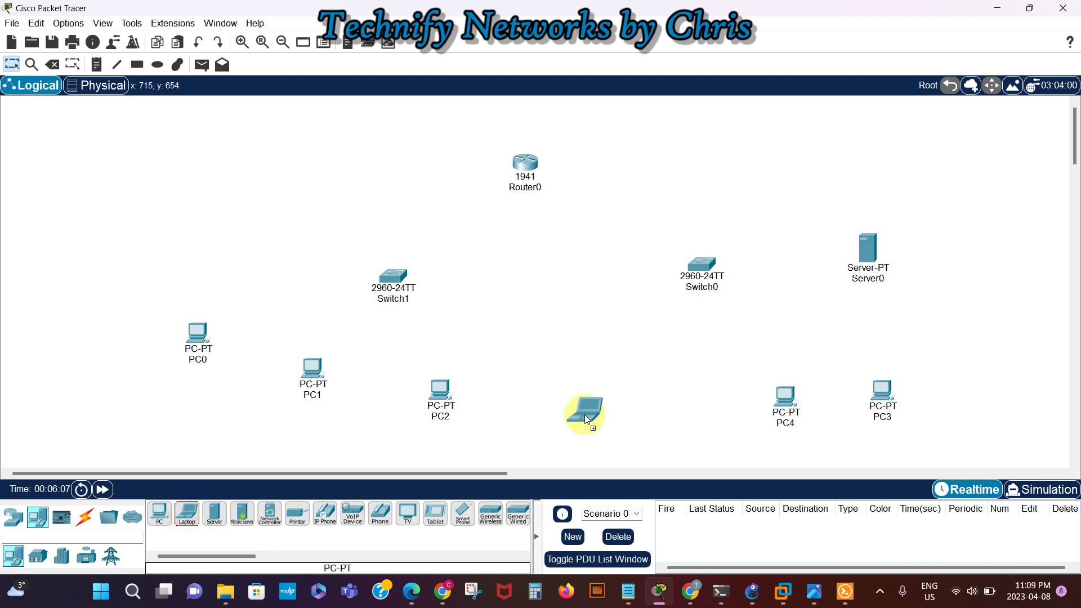
pyautogui.click(688, 410)
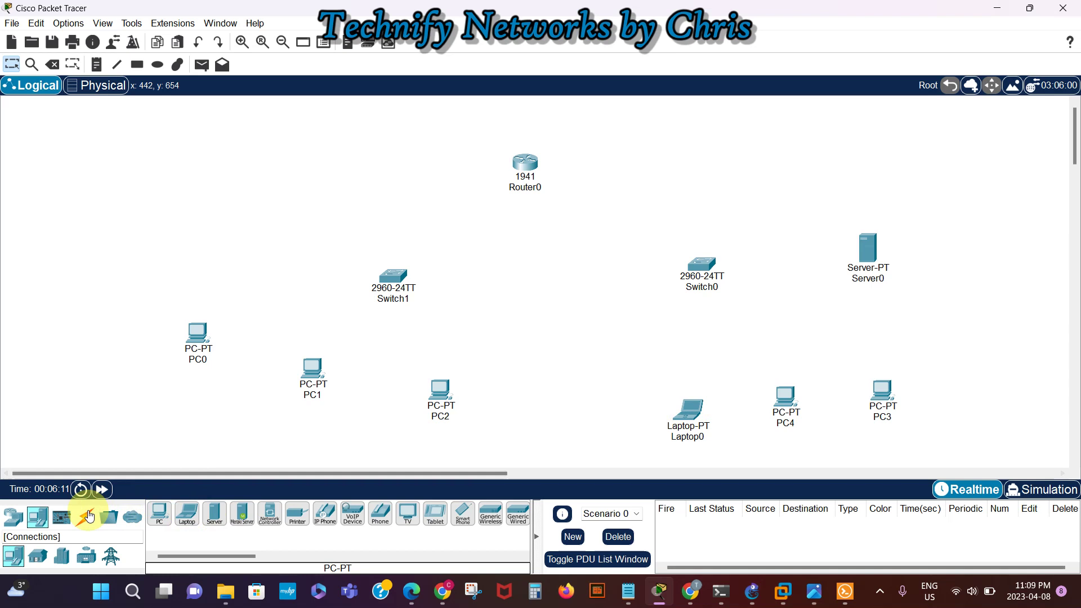
# Connect Router0 Gig0/0 to Switch0 Fa0/1 with a copper straight-through cable
pyautogui.click(84, 517)
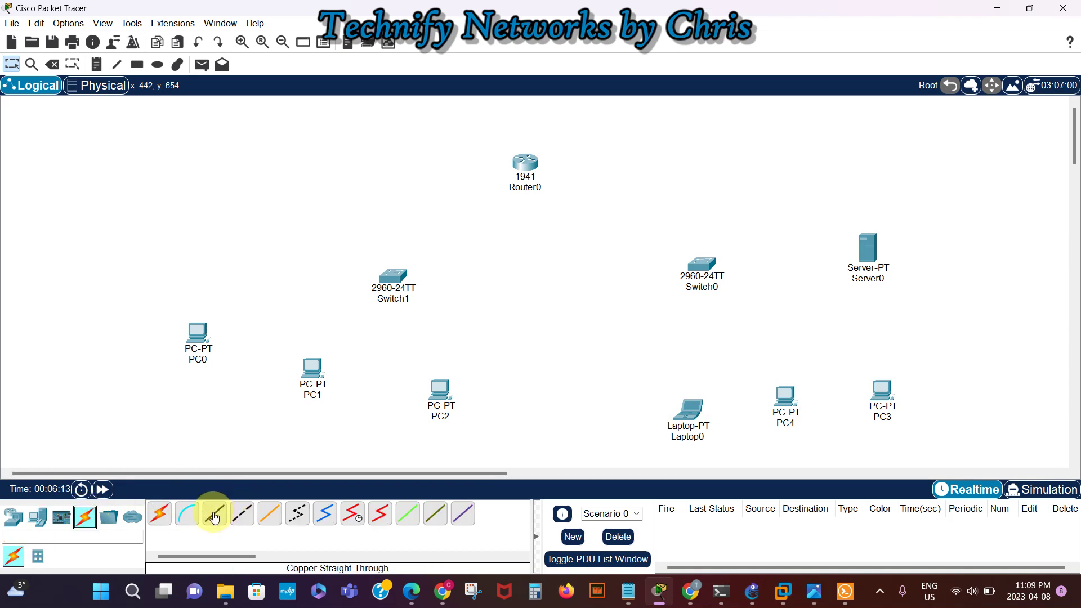
pyautogui.click(213, 517)
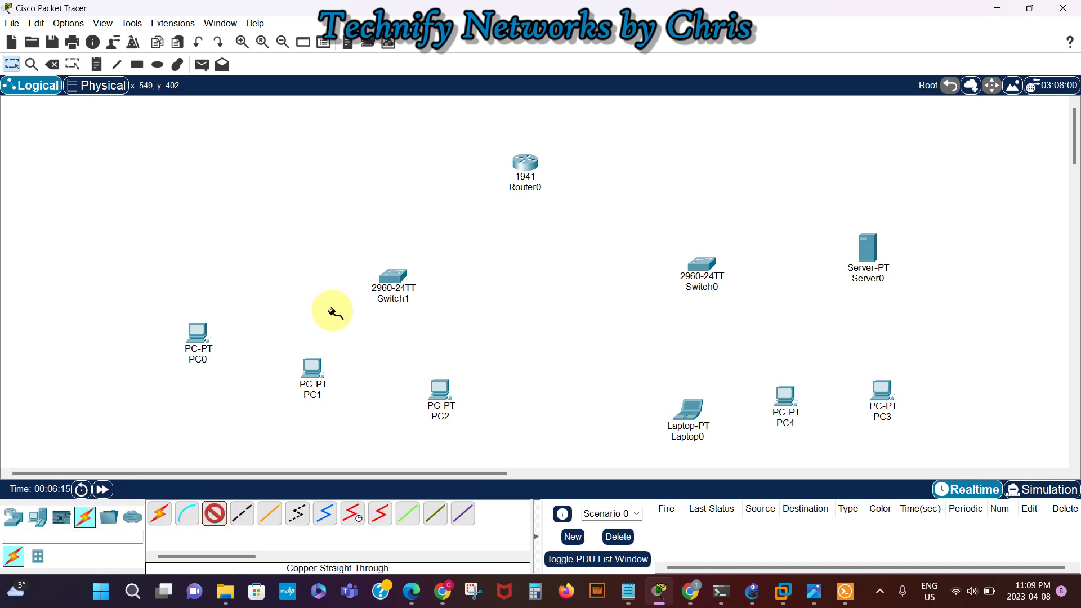
pyautogui.click(538, 171)
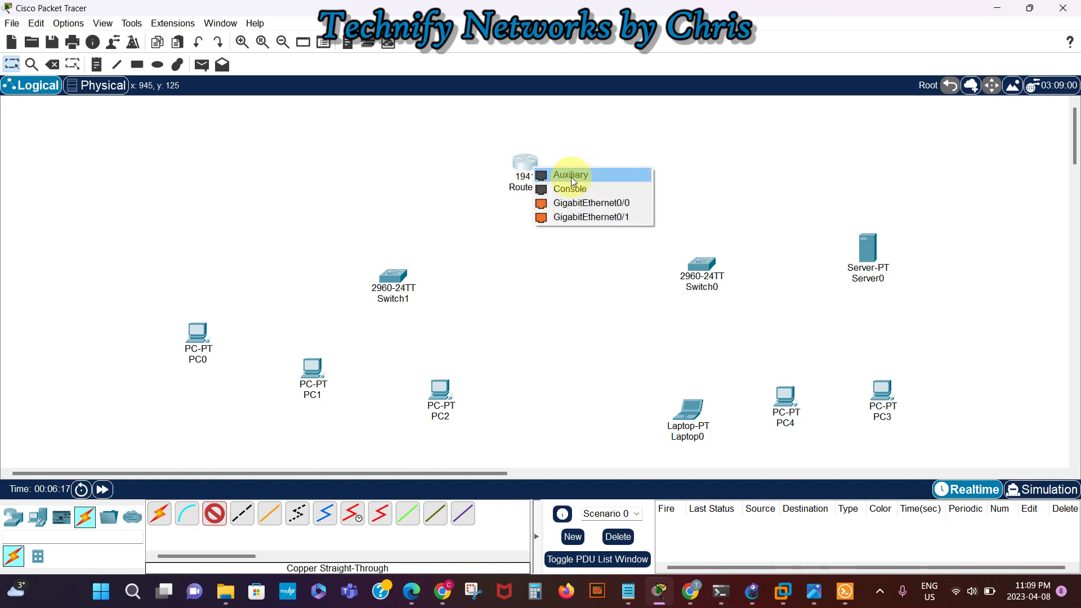
pyautogui.click(592, 204)
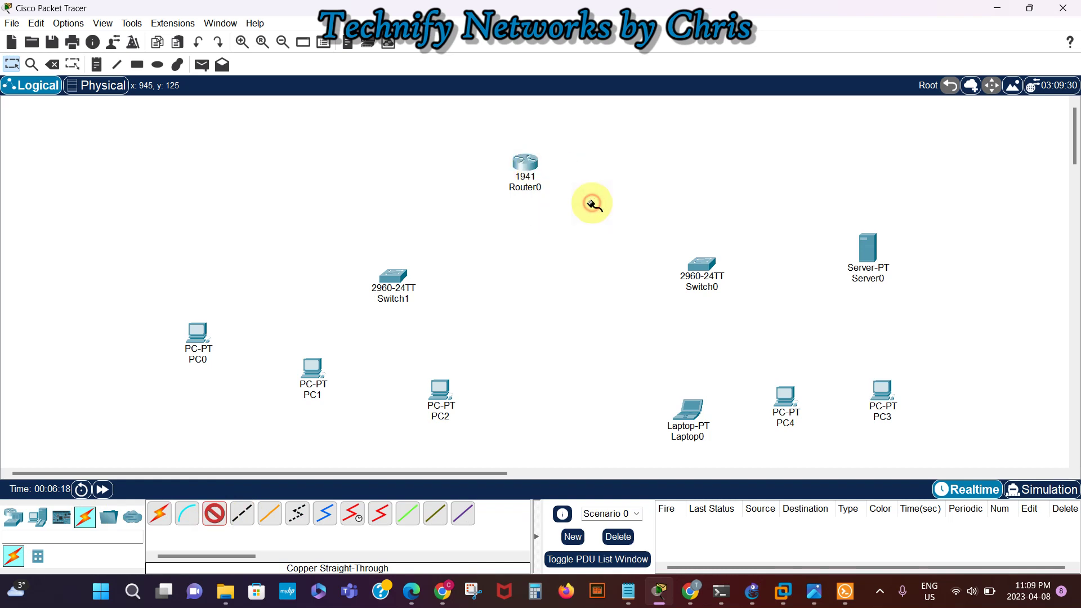
pyautogui.click(700, 265)
pyautogui.click(750, 22)
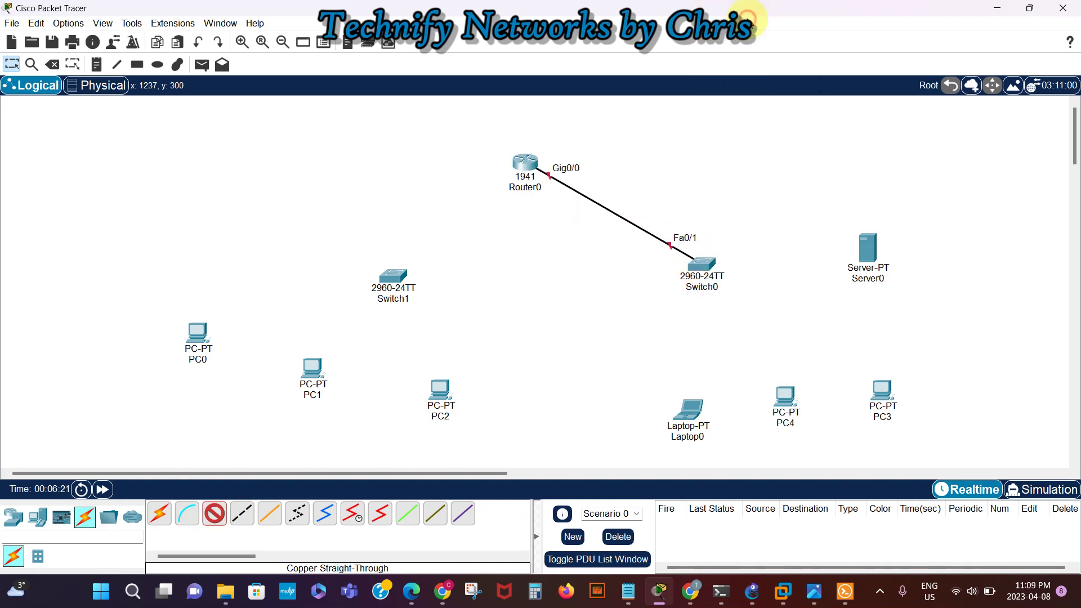
# Cable Server0 to Switch0 Fa0/2 and Laptop0 to Switch0 Fa0/3
pyautogui.click(707, 265)
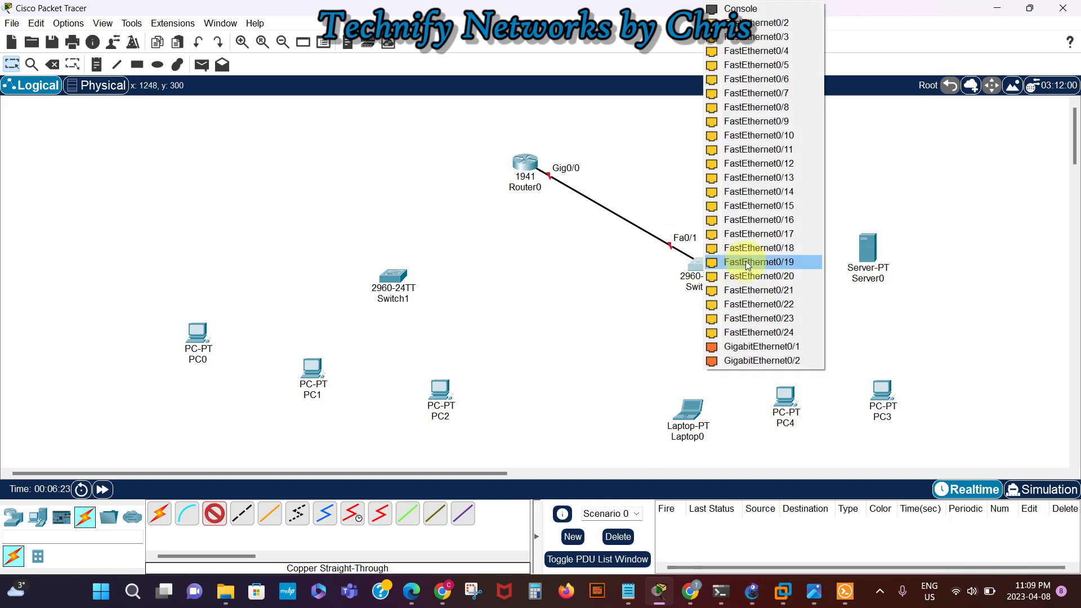
pyautogui.click(769, 24)
pyautogui.click(868, 248)
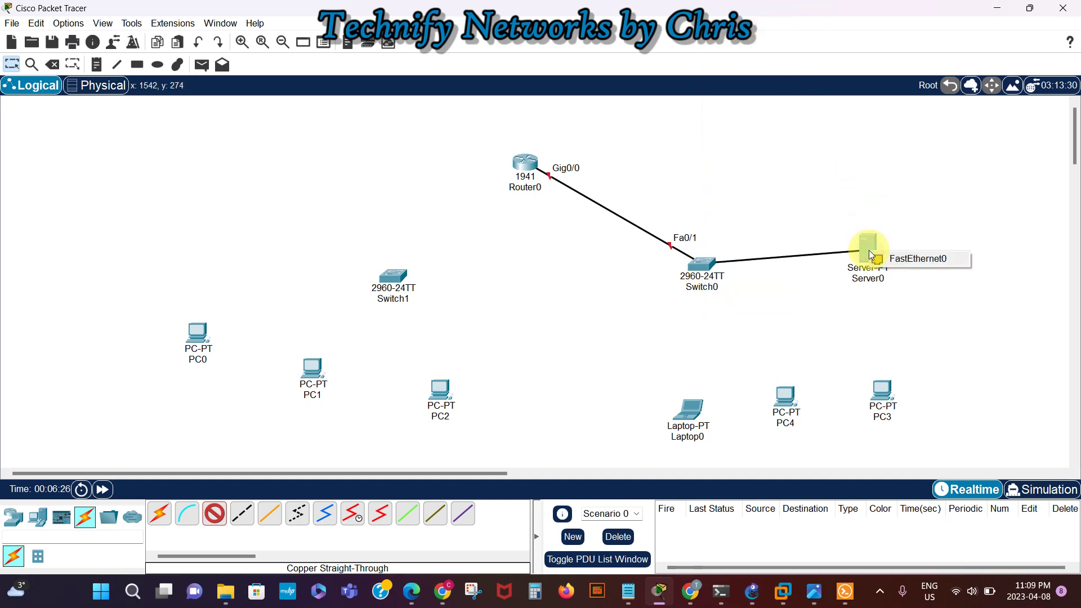
pyautogui.click(900, 261)
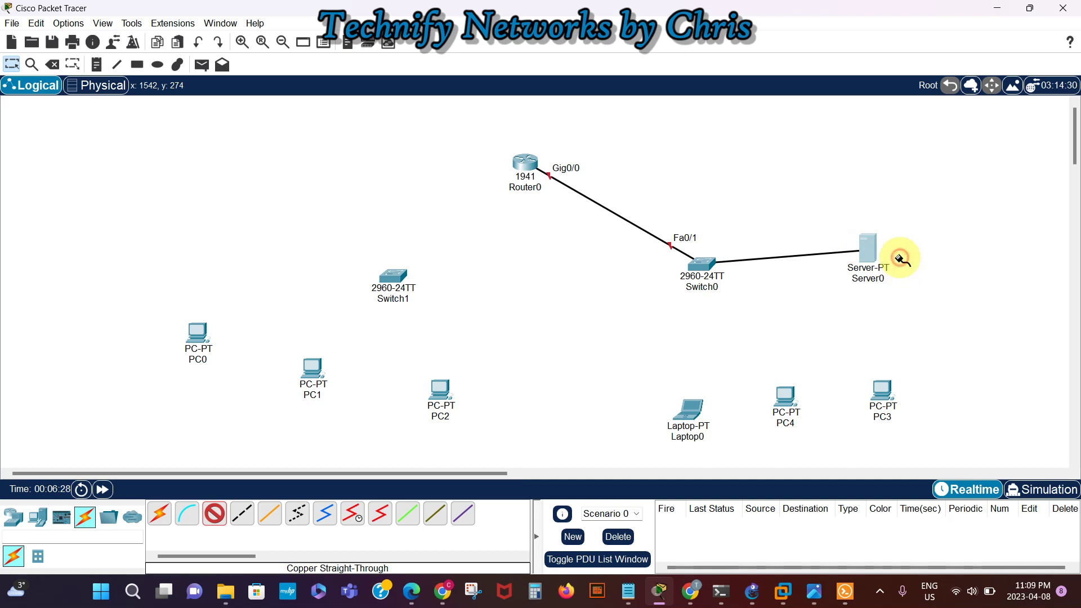
pyautogui.click(701, 265)
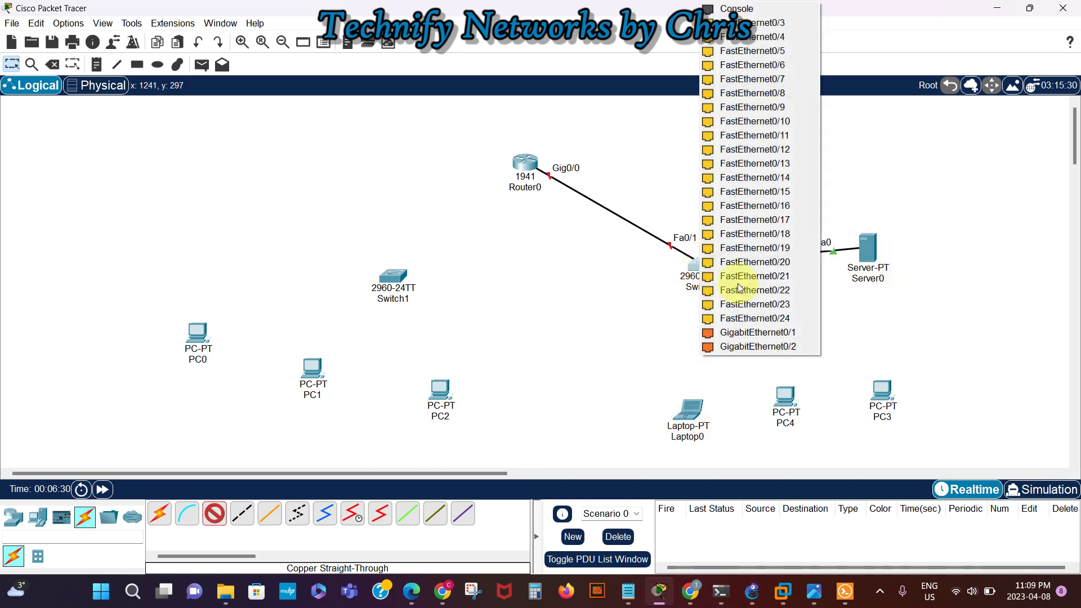
pyautogui.click(754, 22)
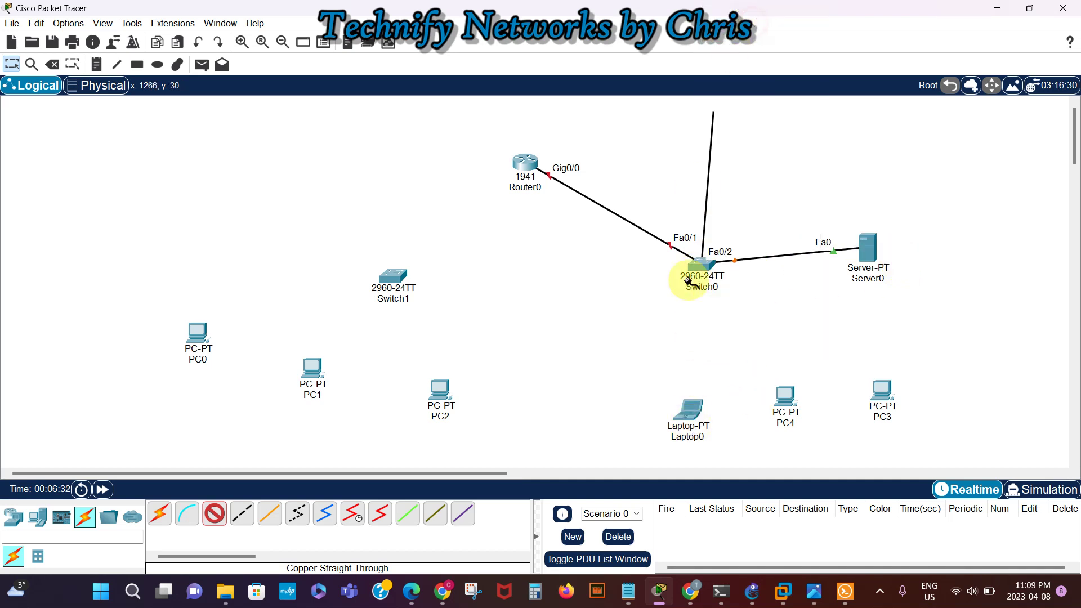
pyautogui.click(691, 410)
pyautogui.click(735, 461)
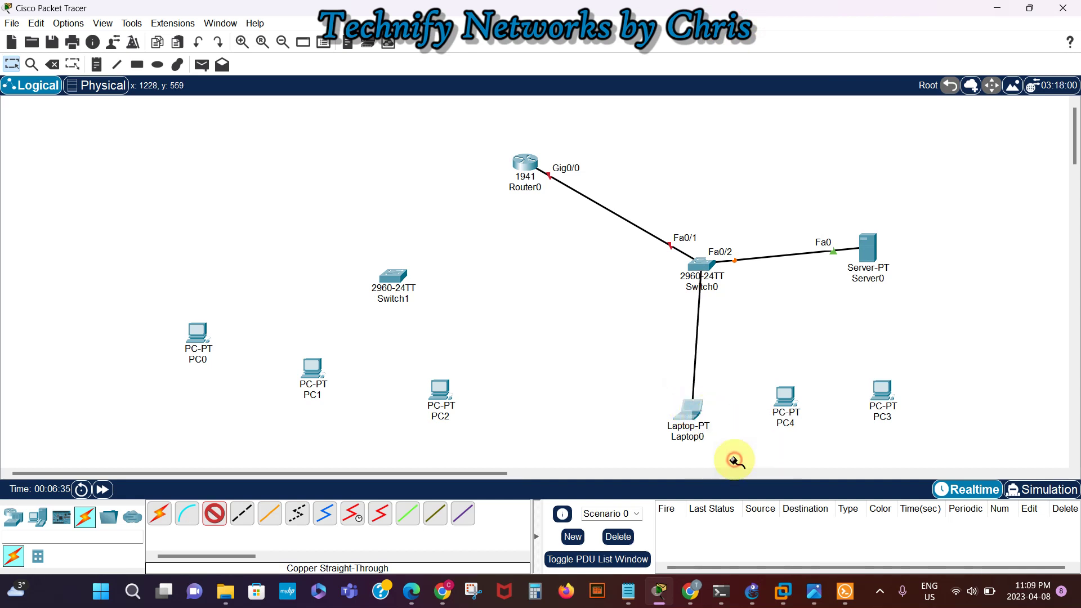
# Connect PC4 and PC3 FastEthernet0 ports to Switch0
pyautogui.click(786, 400)
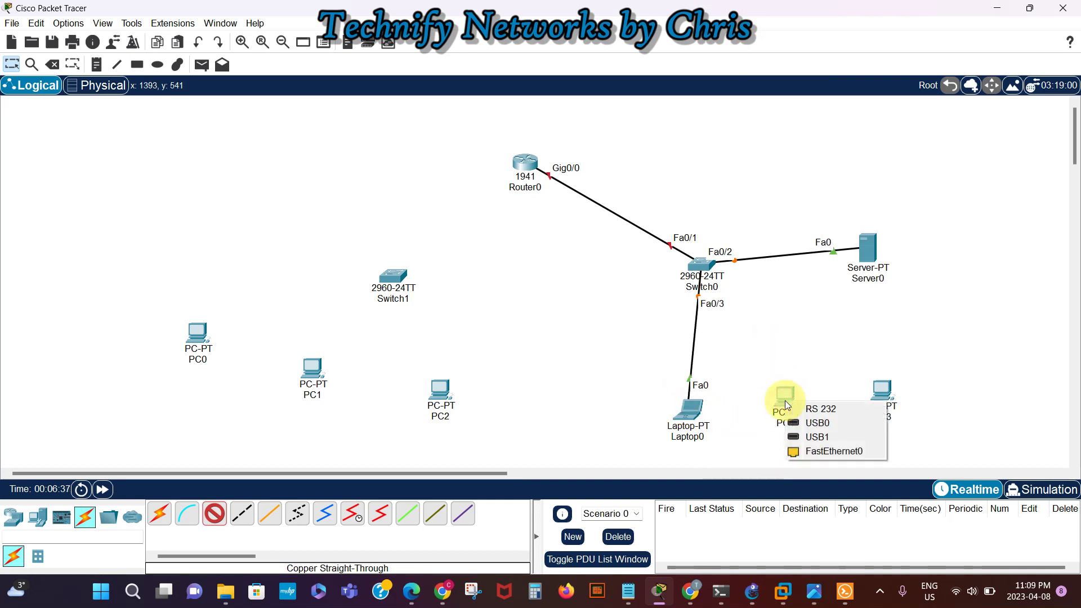
pyautogui.click(825, 456)
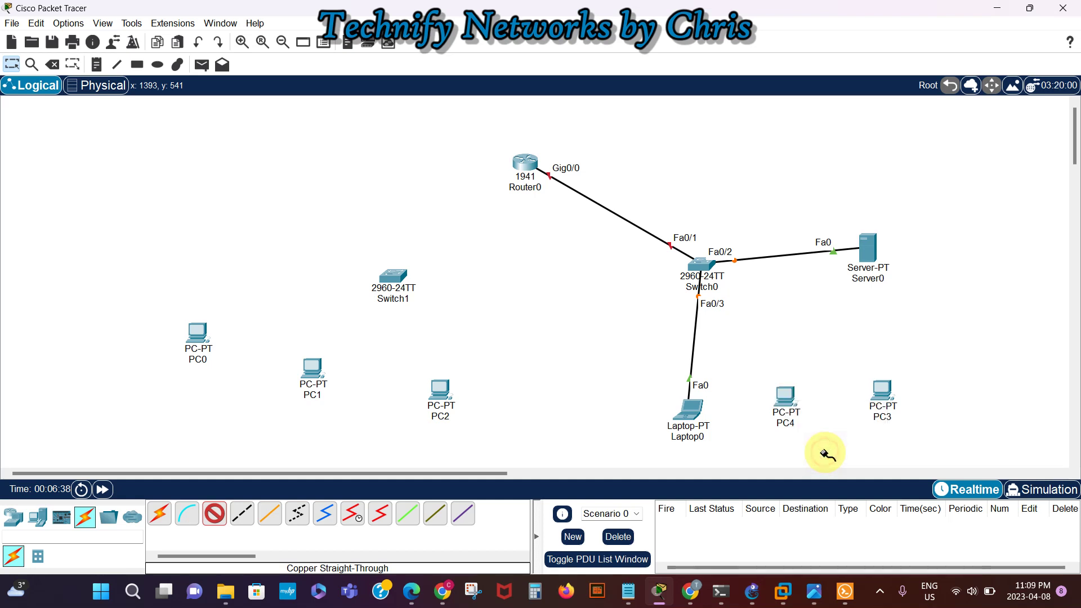
pyautogui.click(708, 269)
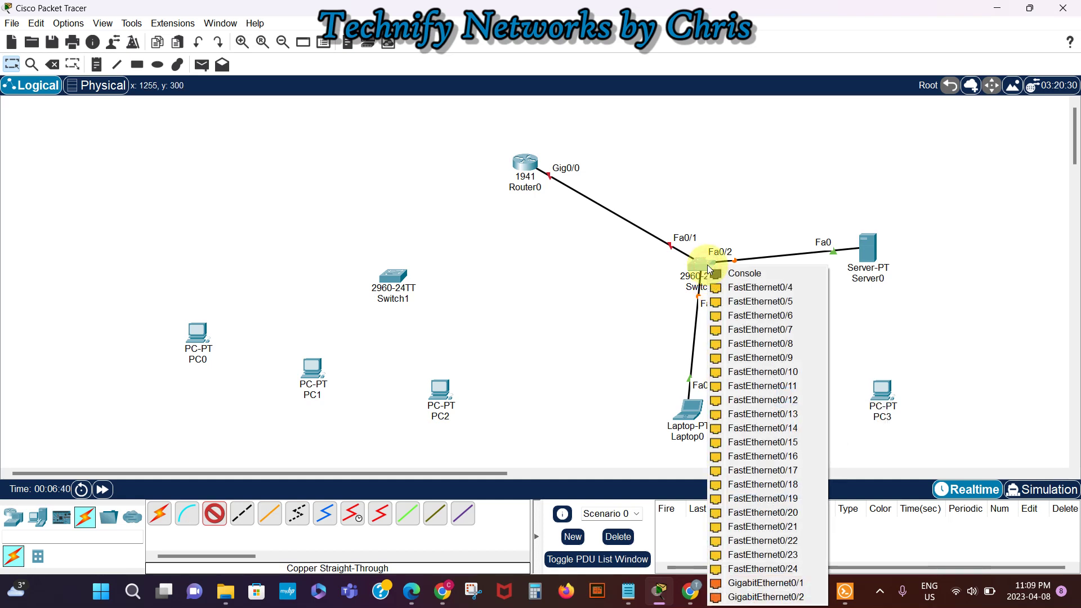
pyautogui.click(742, 287)
pyautogui.click(882, 385)
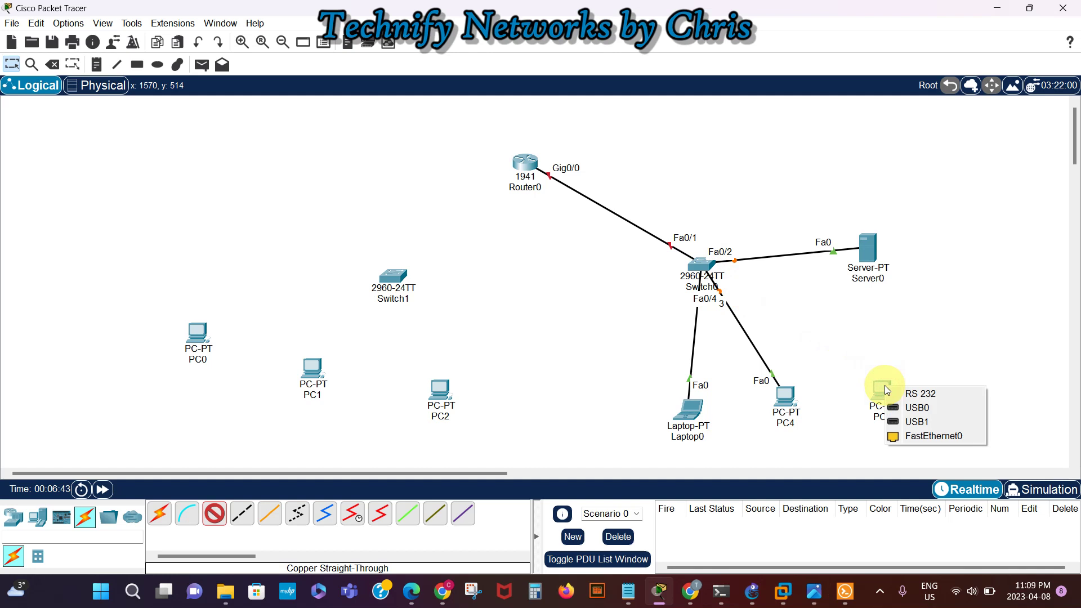
pyautogui.click(936, 436)
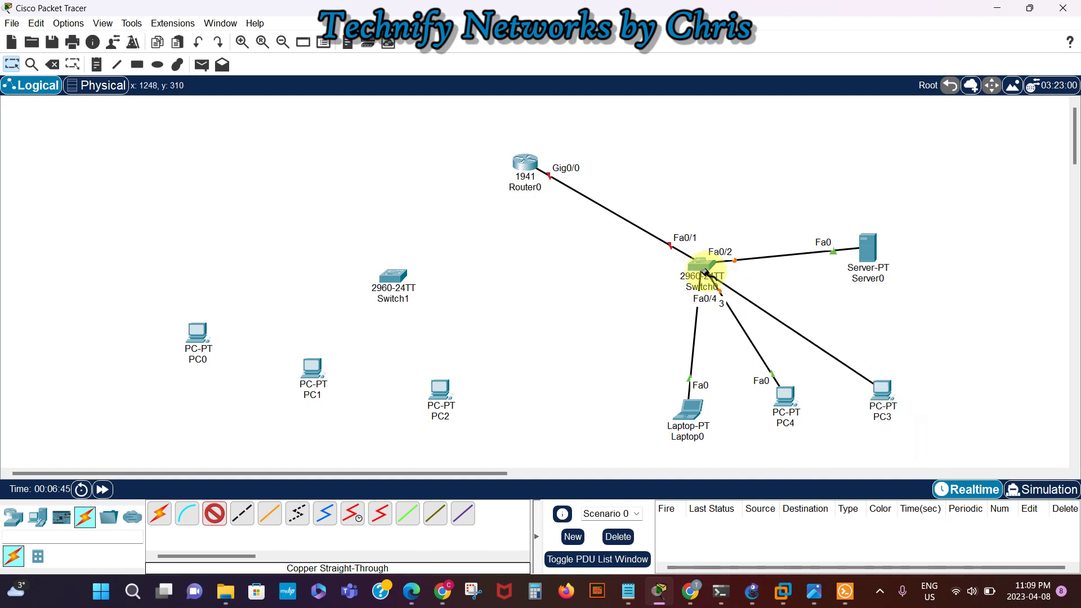
pyautogui.click(707, 269)
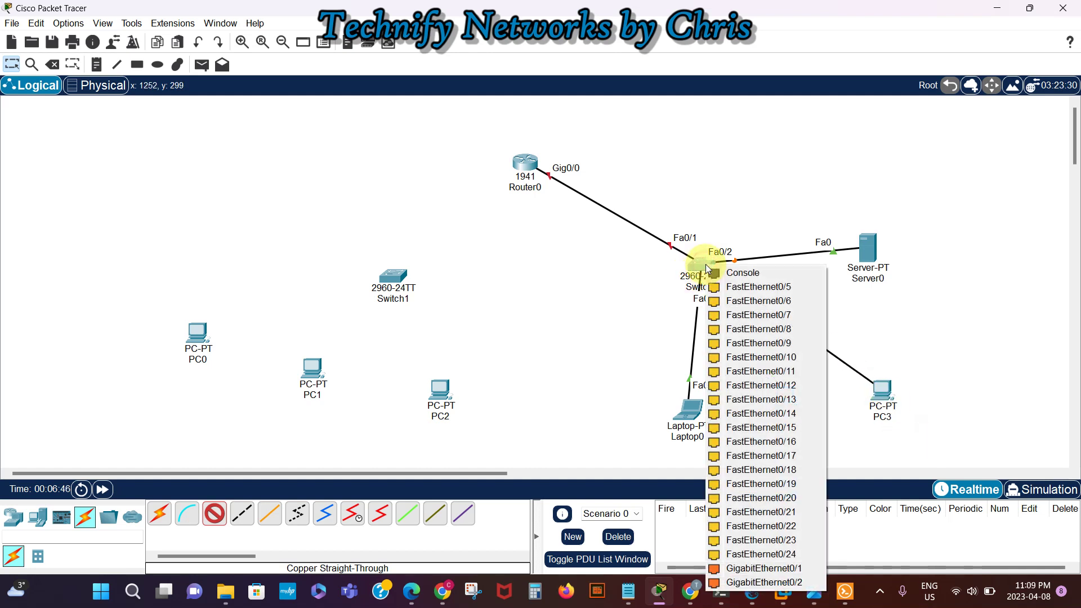
pyautogui.click(752, 287)
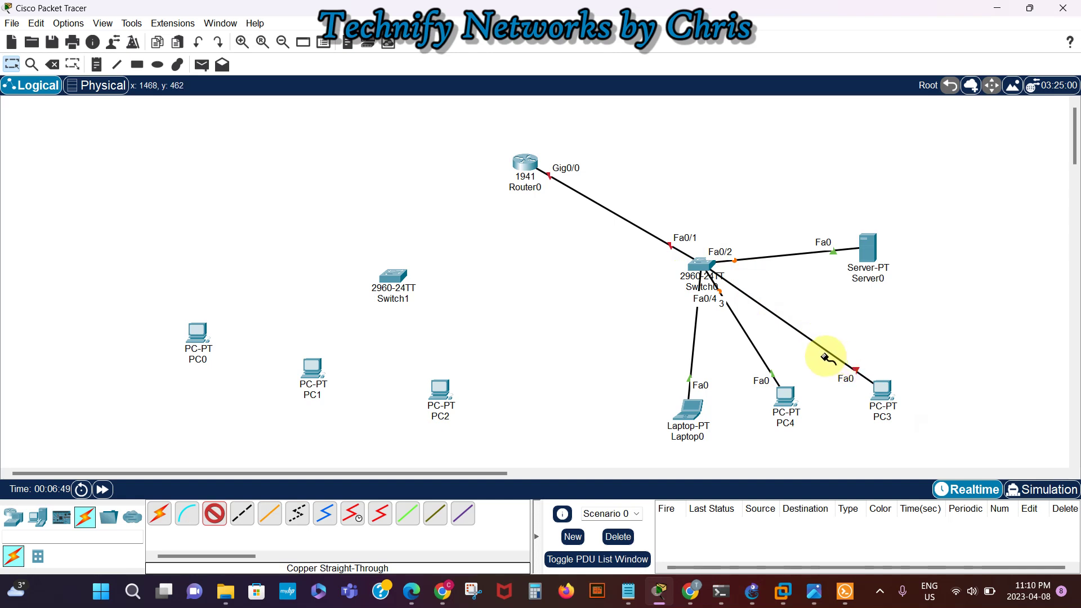
# Delete the incorrect PC3–Switch0 link and recable PC3 to Switch0 Fa0/5
pyautogui.press('Escape')
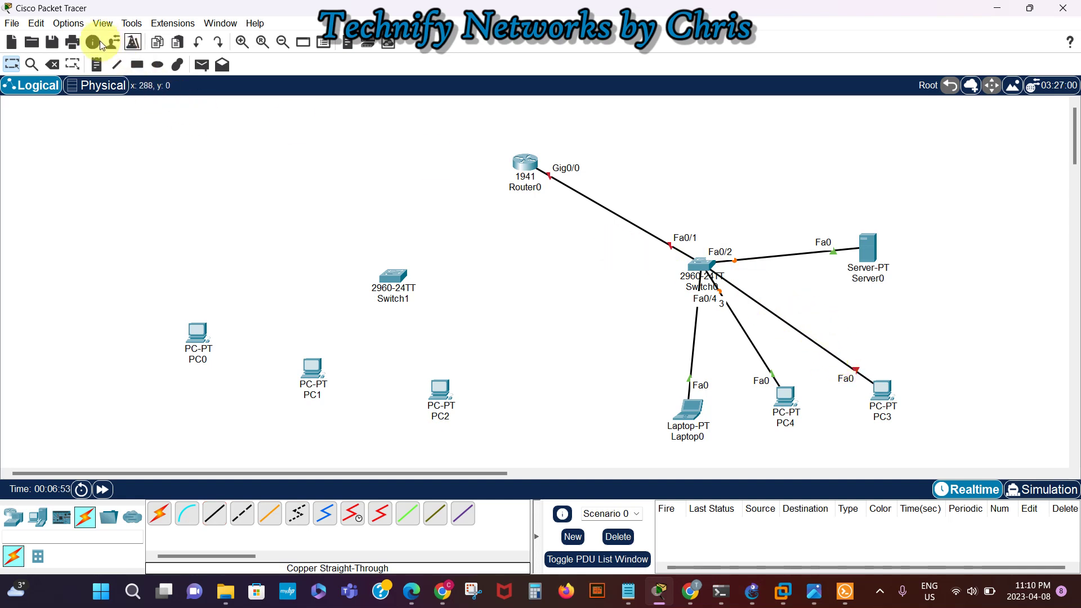
pyautogui.click(51, 64)
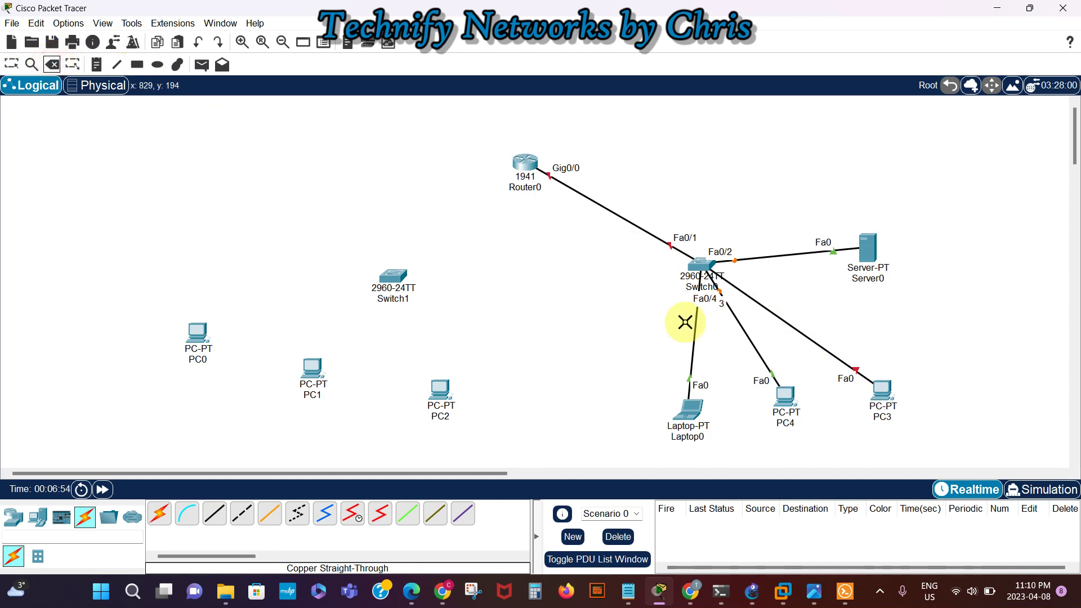
pyautogui.click(782, 320)
pyautogui.press('Escape')
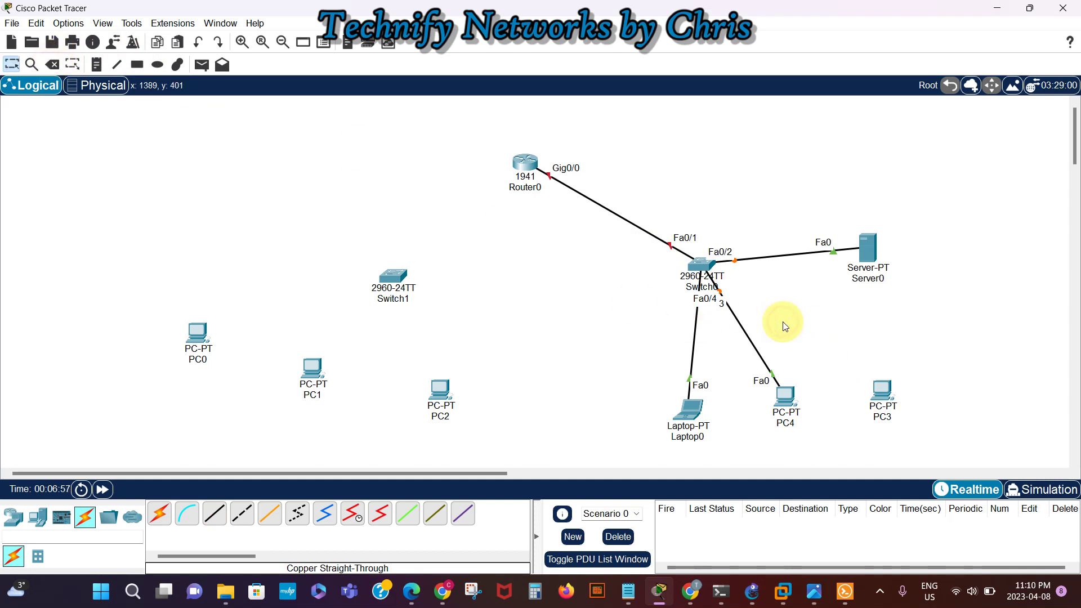
pyautogui.click(214, 515)
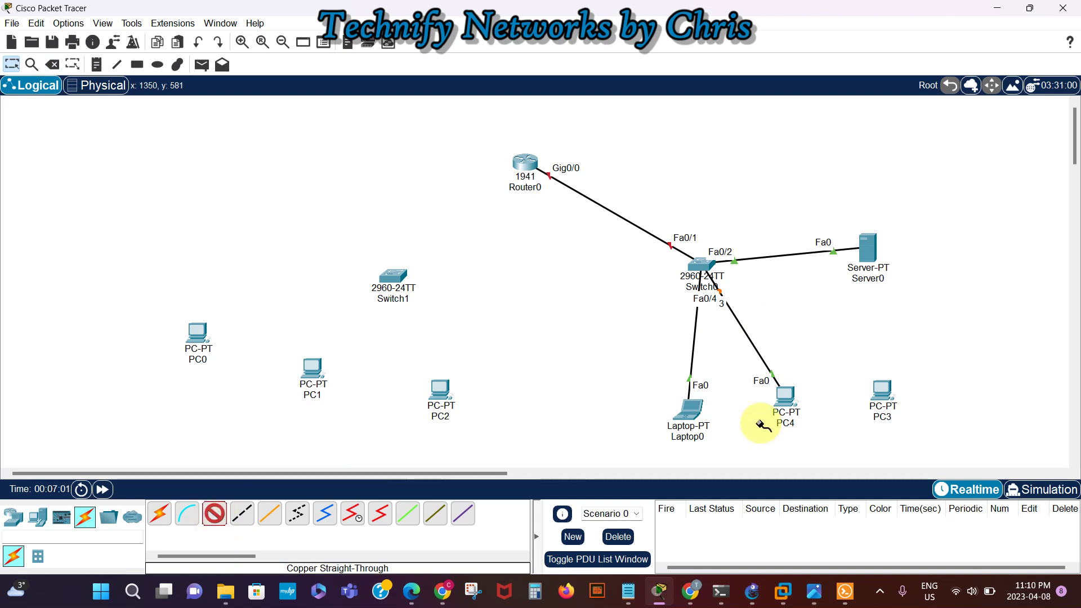
pyautogui.click(877, 387)
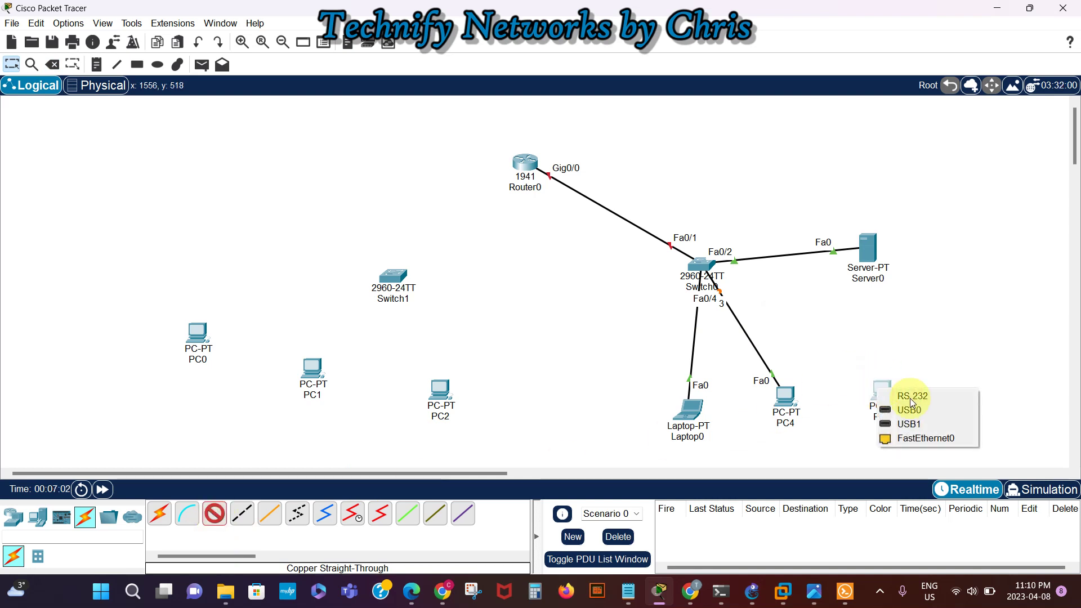
pyautogui.click(926, 435)
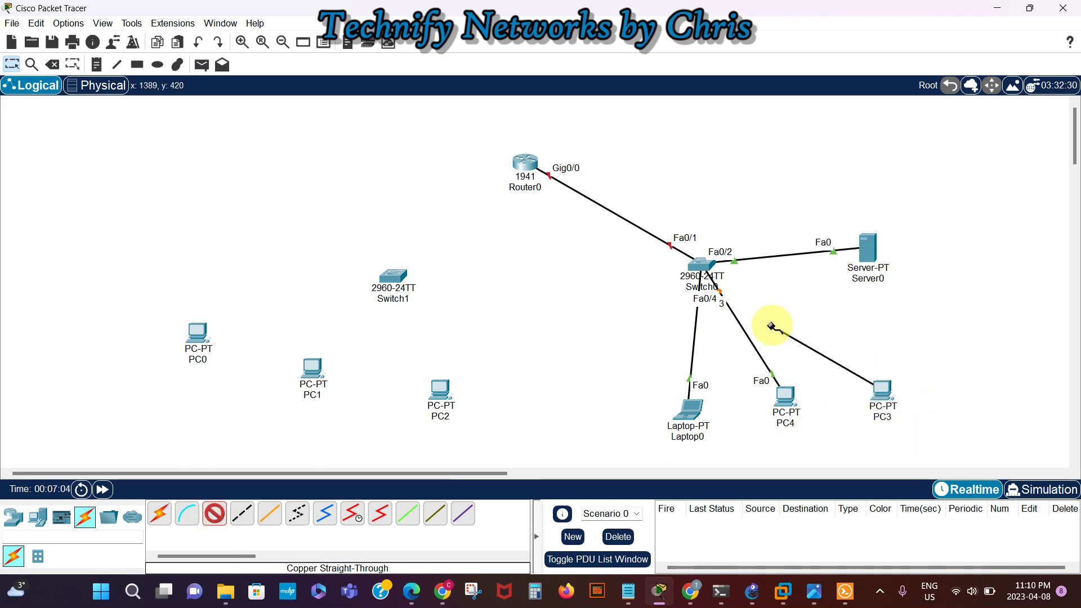
pyautogui.click(705, 266)
pyautogui.click(742, 287)
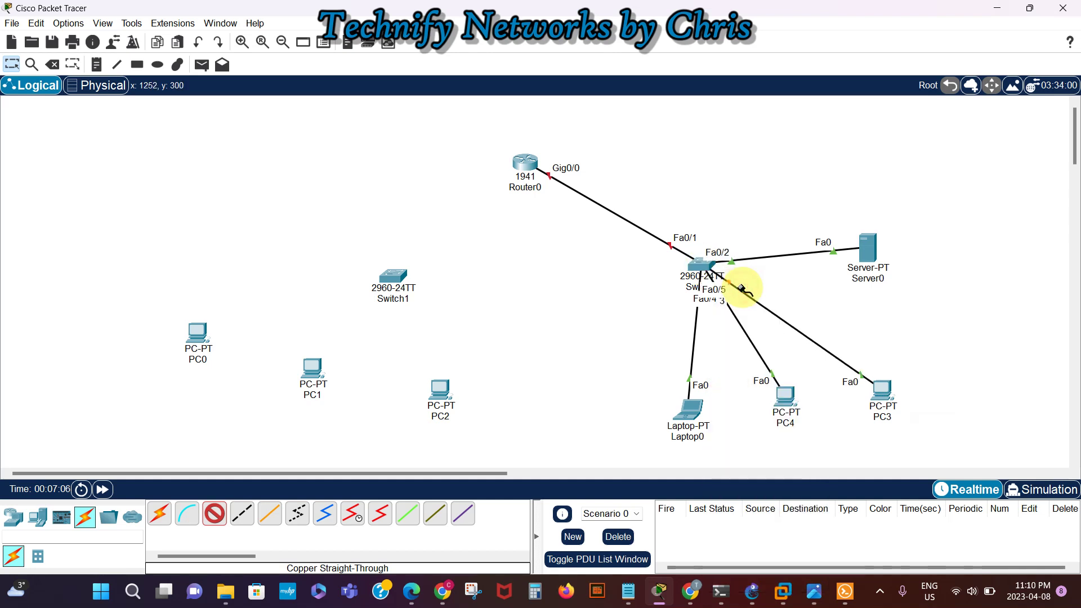
# Link Router0 Gig0/1 to Switch1 Fa0/1
pyautogui.click(524, 165)
pyautogui.click(556, 205)
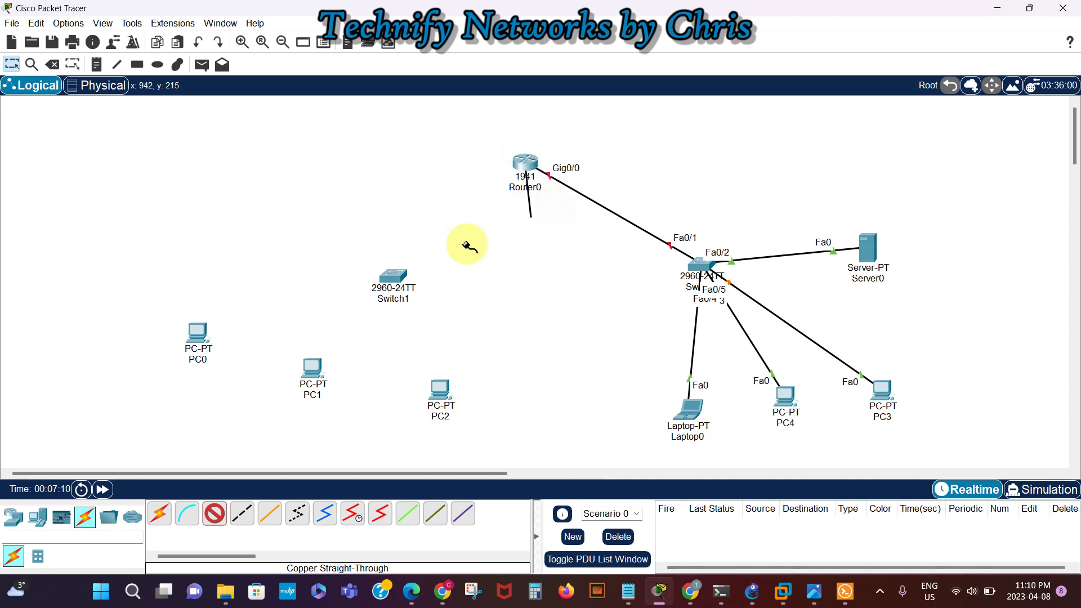
pyautogui.click(397, 275)
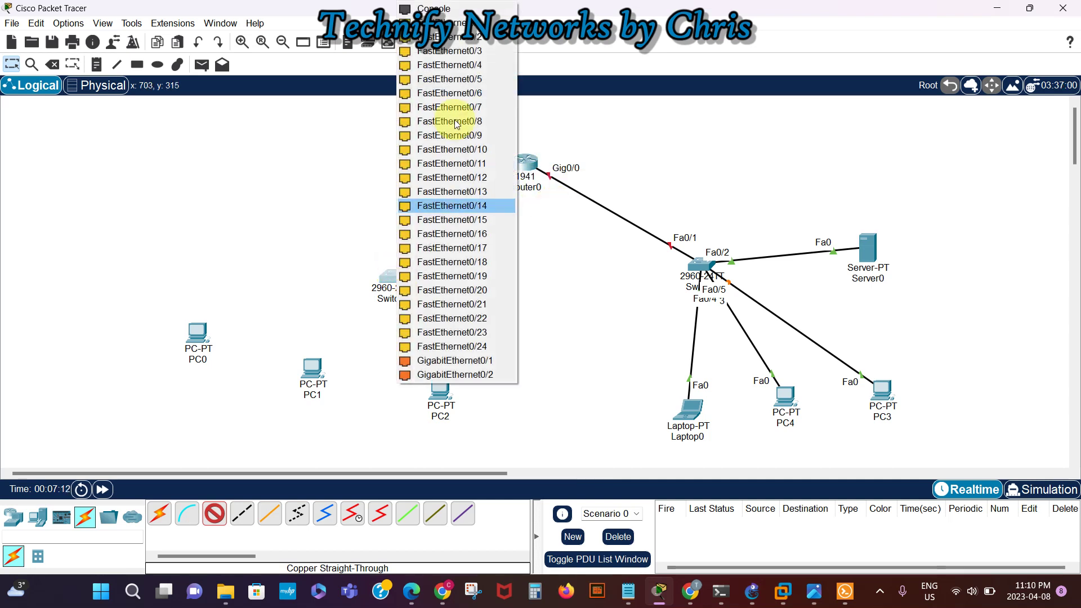
pyautogui.click(452, 24)
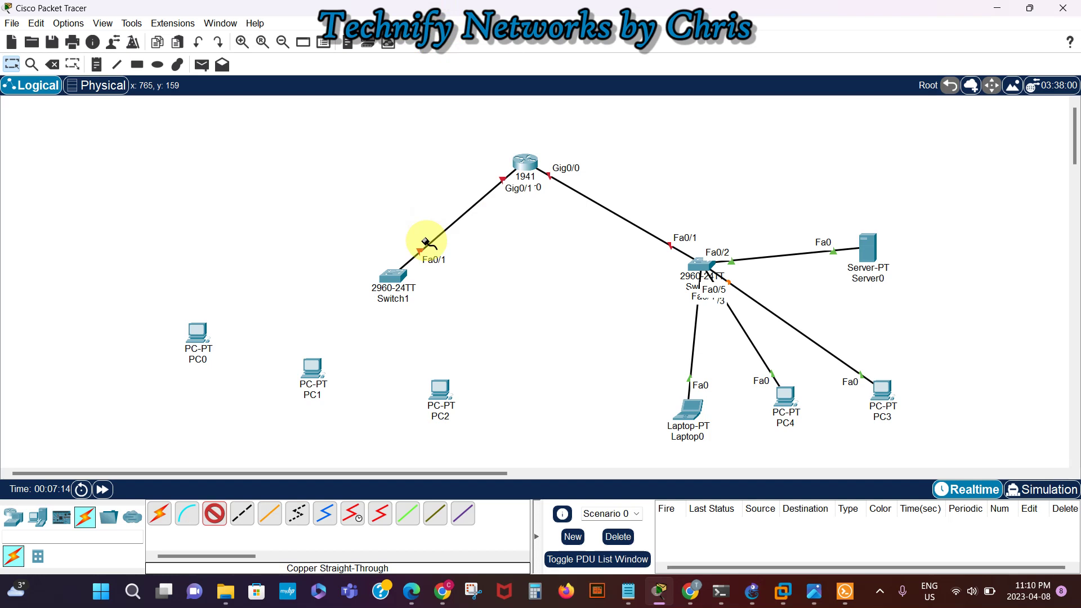
# Connect PC2, PC1 and PC0 to Switch1 ports Fa0/2, Fa0/3 and Fa0/4
pyautogui.click(444, 391)
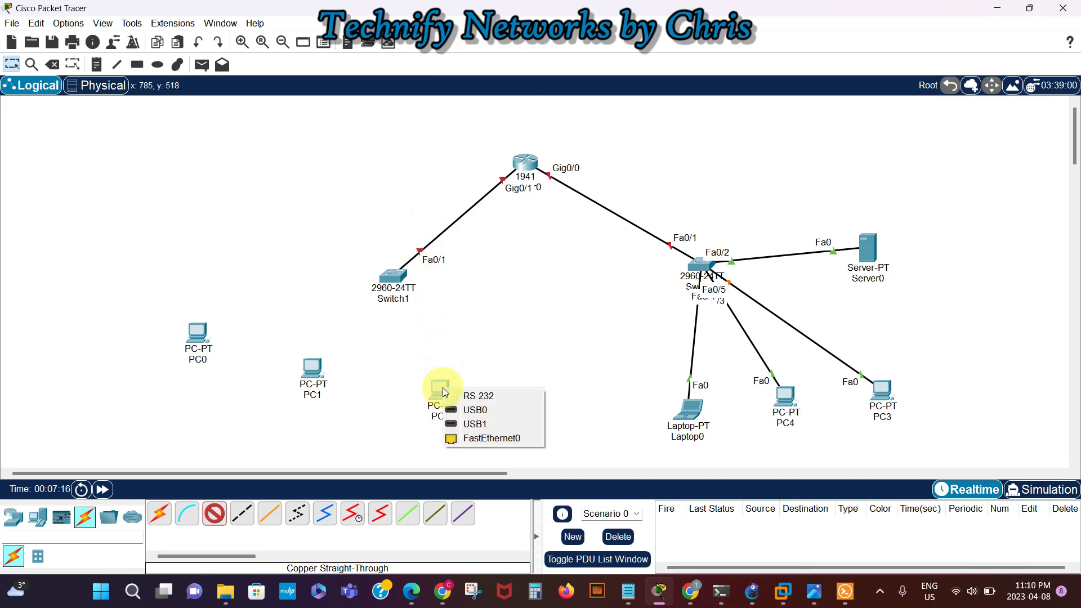
pyautogui.click(510, 439)
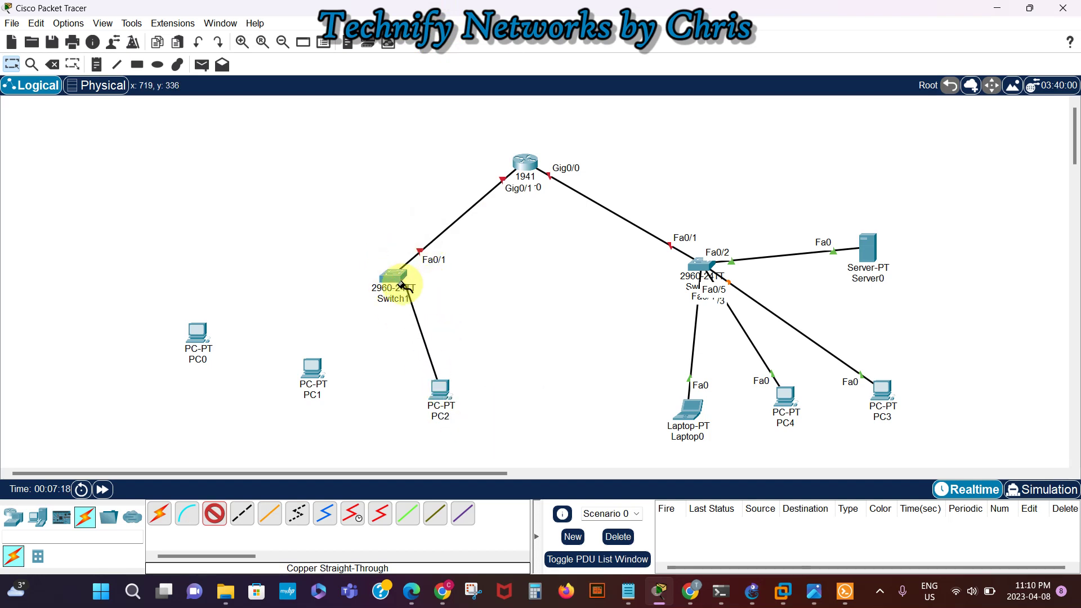
pyautogui.click(395, 274)
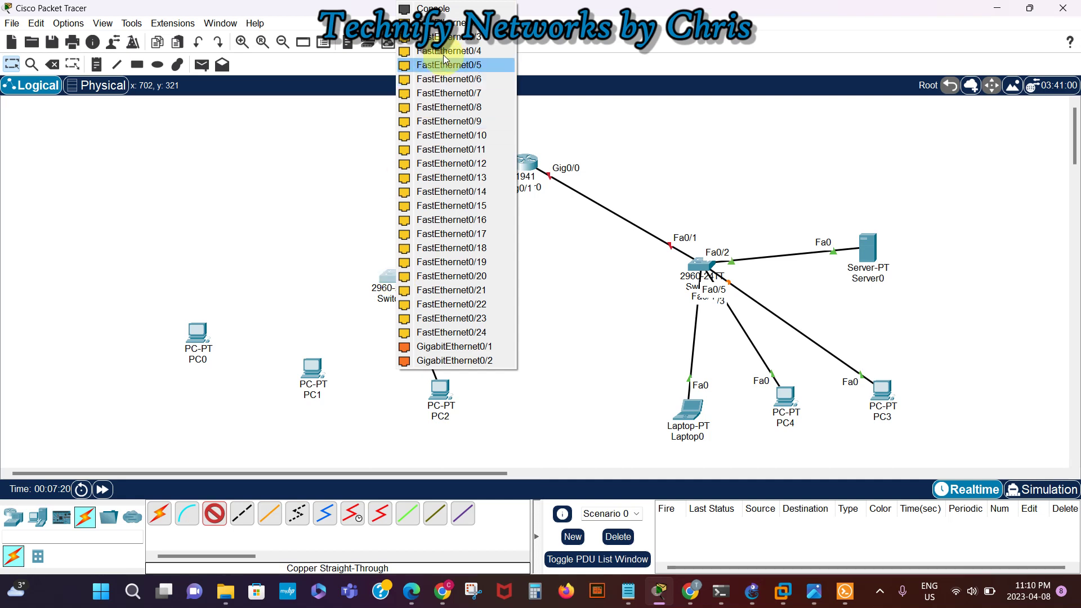
pyautogui.click(442, 22)
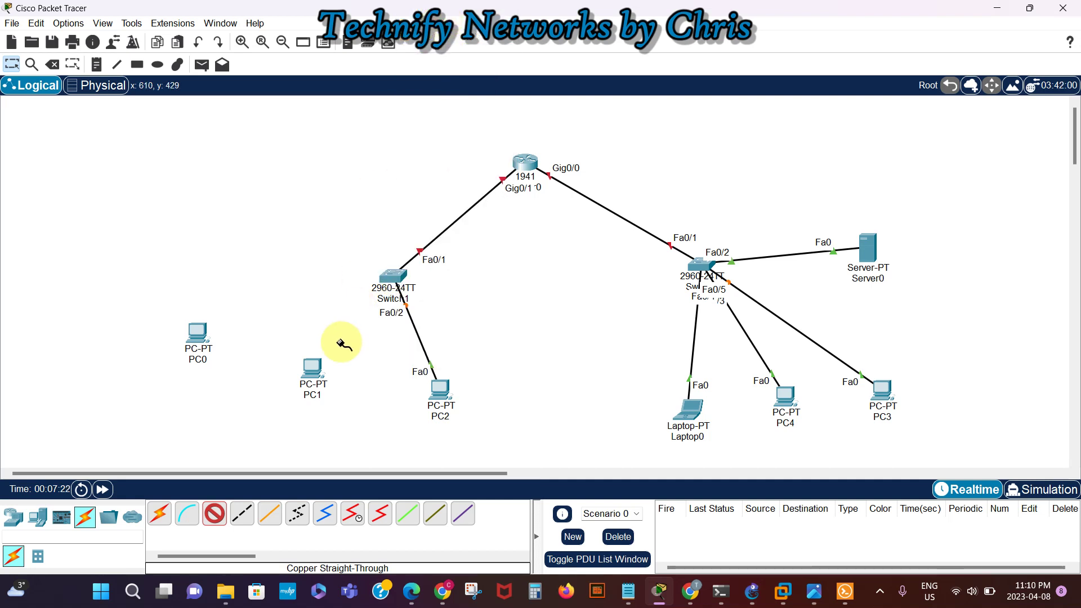
pyautogui.click(313, 367)
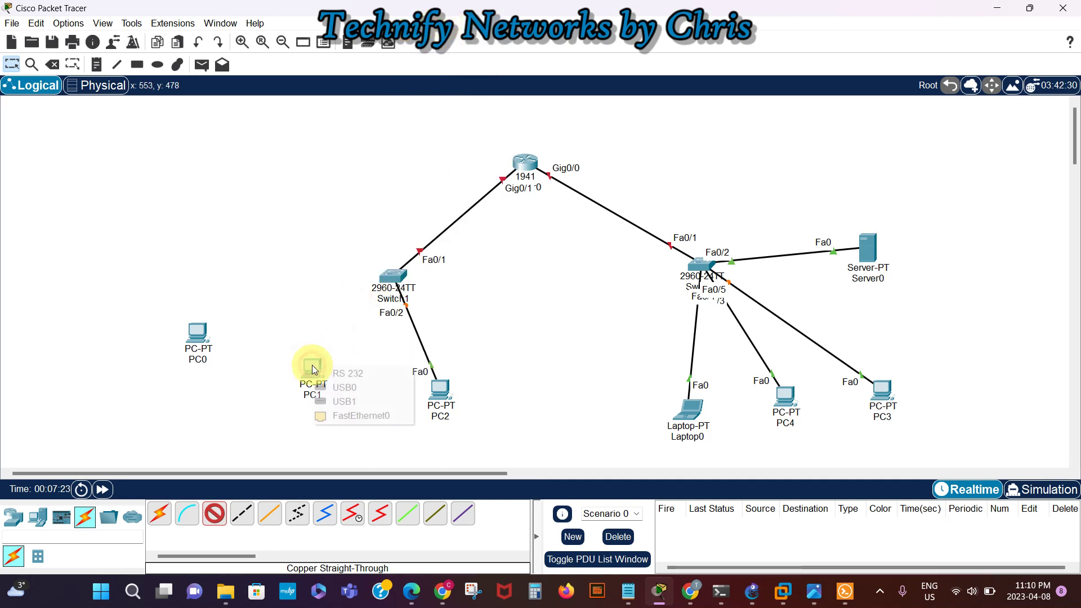
pyautogui.click(344, 417)
pyautogui.click(387, 281)
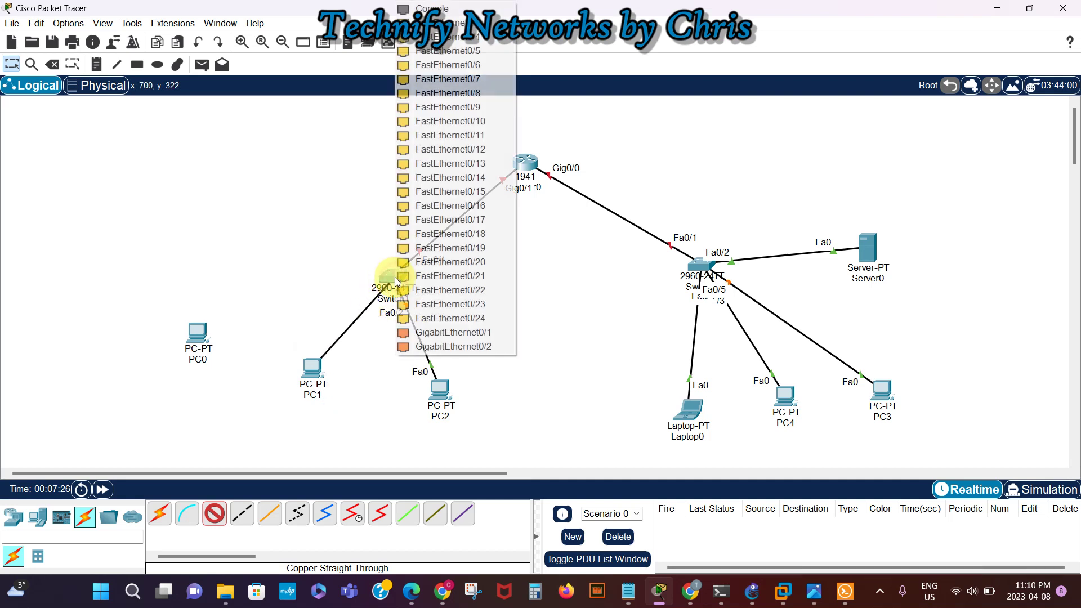
pyautogui.click(459, 21)
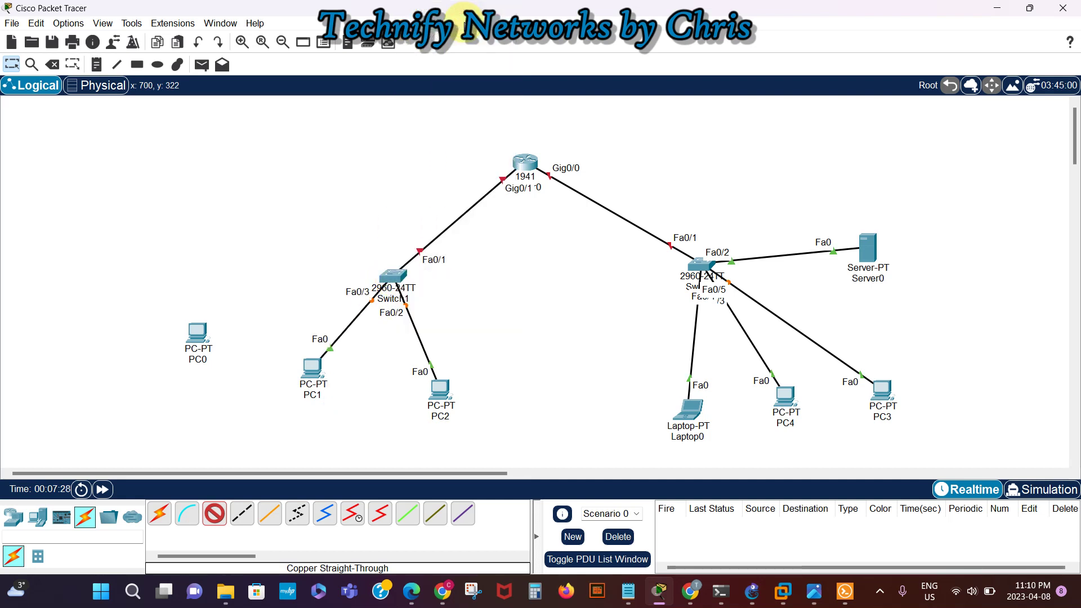
pyautogui.click(199, 333)
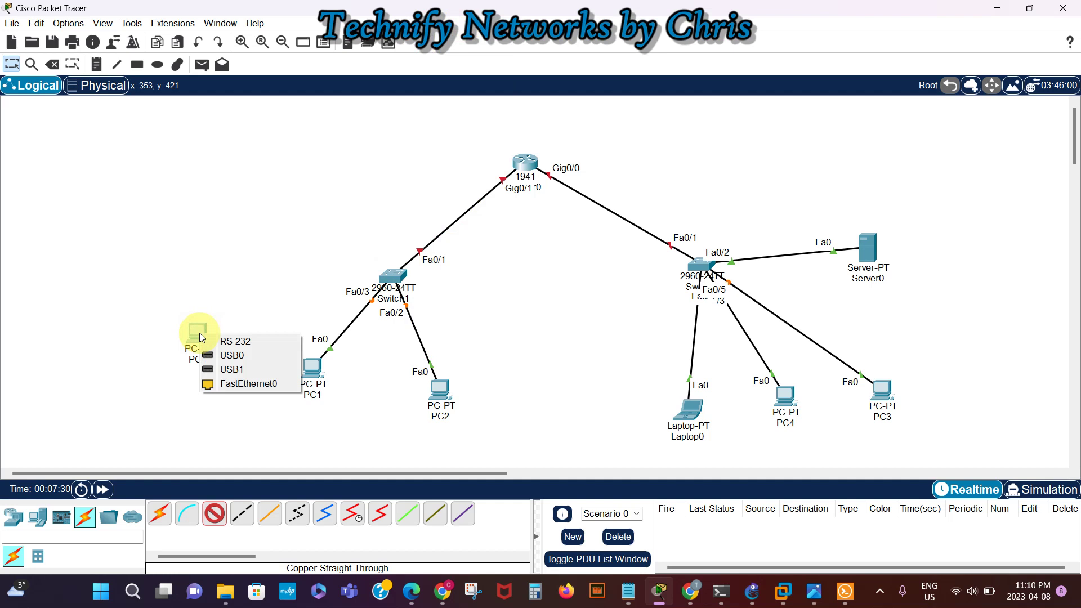
pyautogui.click(235, 382)
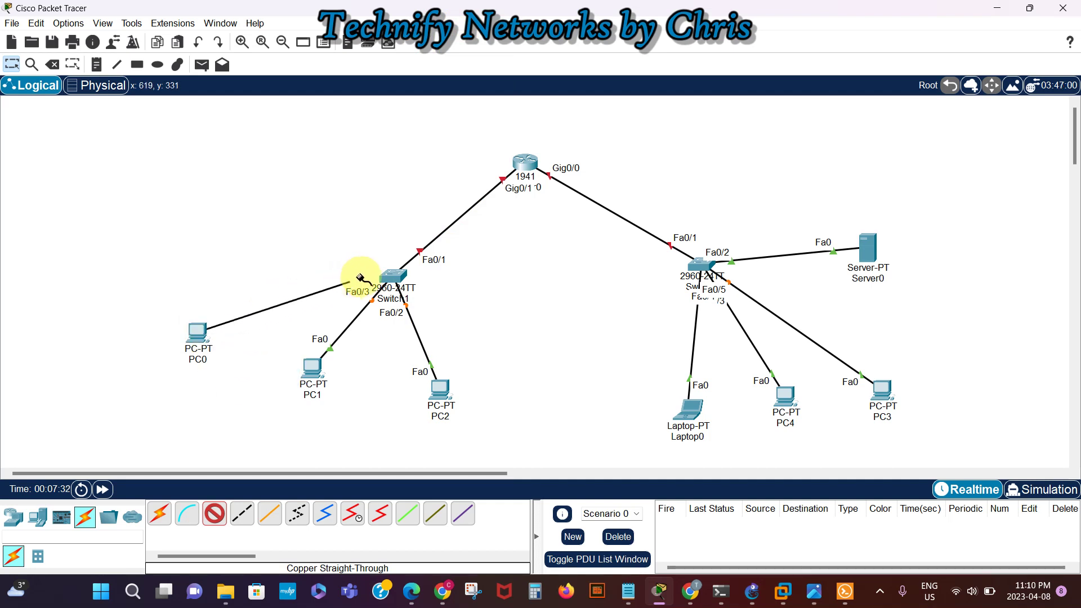
pyautogui.click(393, 284)
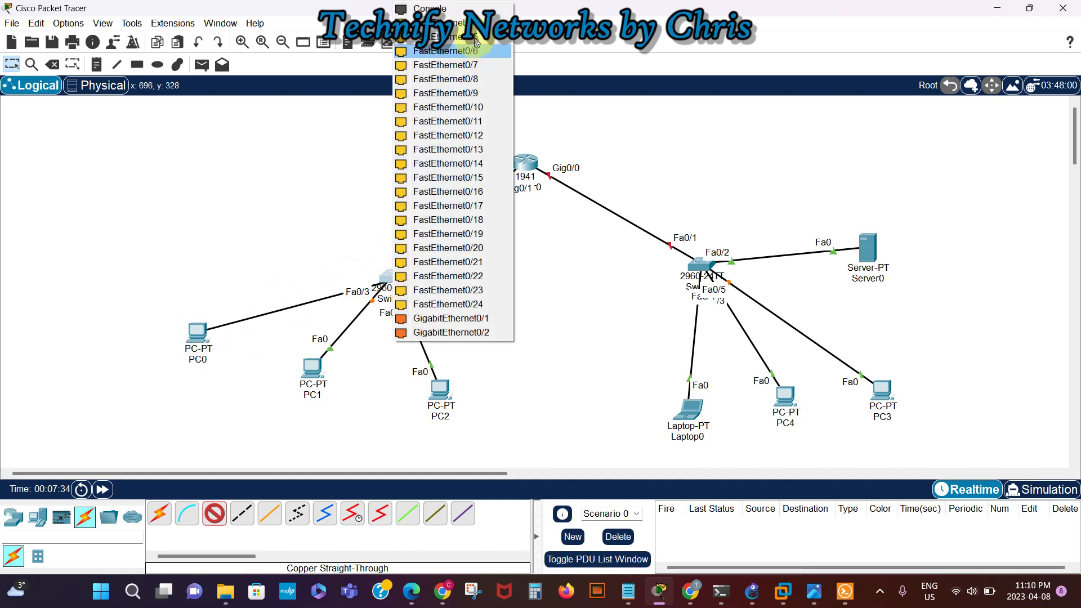
pyautogui.click(463, 24)
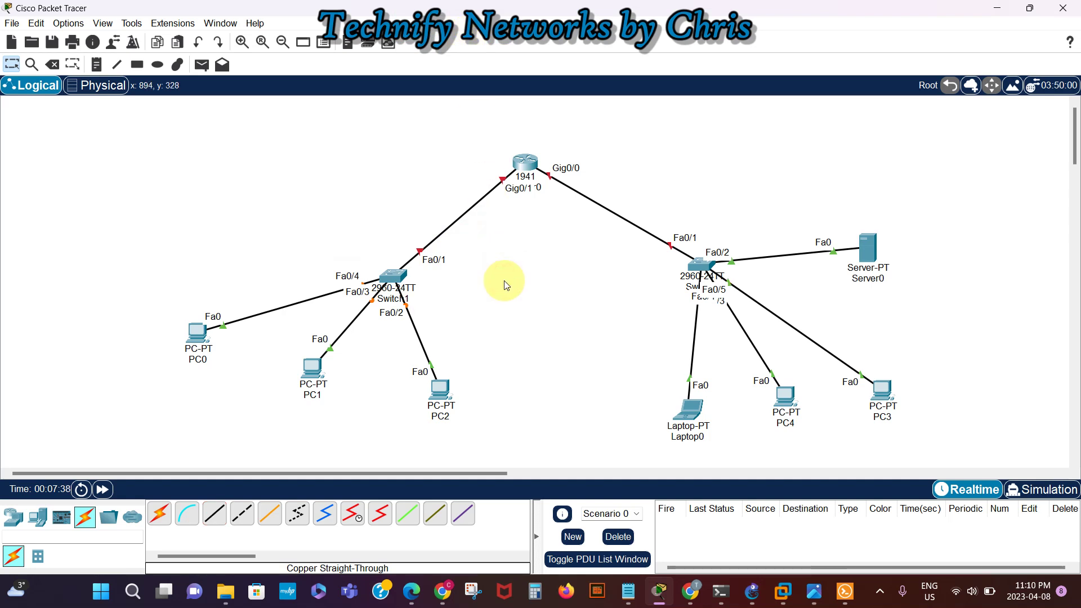
# Add notes 172.16.10.0/16 left of Router0 and 192.168.30.0/24 beside the Gig0/0 link
pyautogui.click(96, 64)
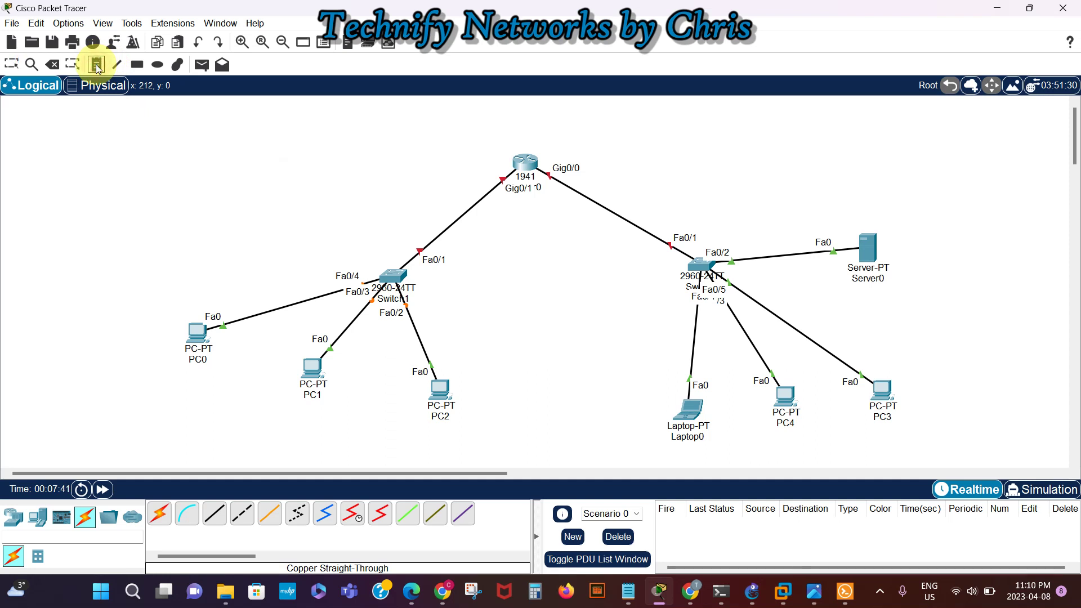
pyautogui.click(352, 208)
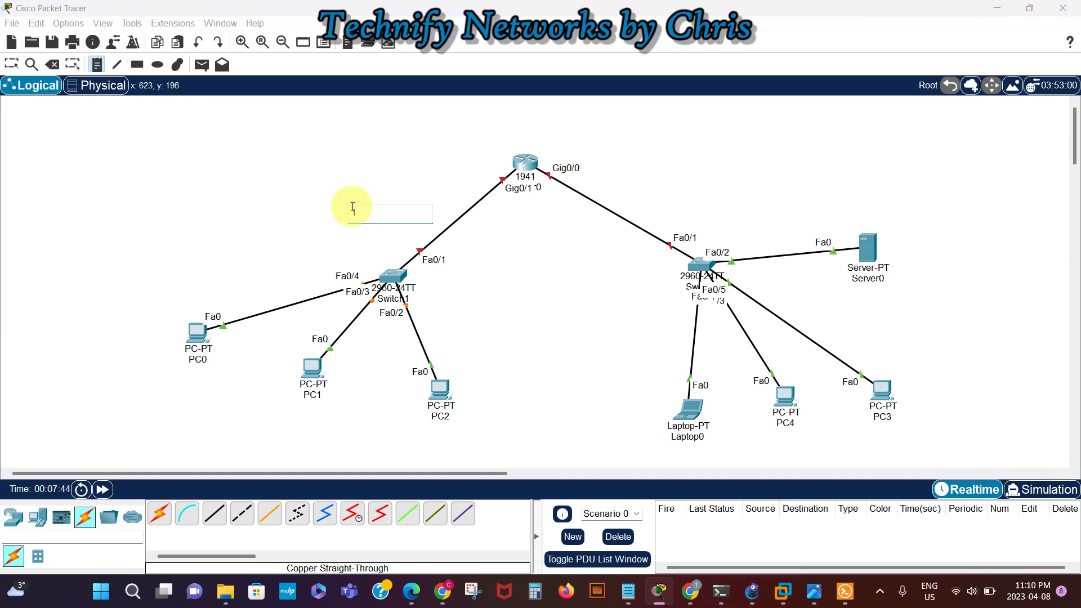
pyautogui.write('172.16.10.0/16')
pyautogui.click(622, 201)
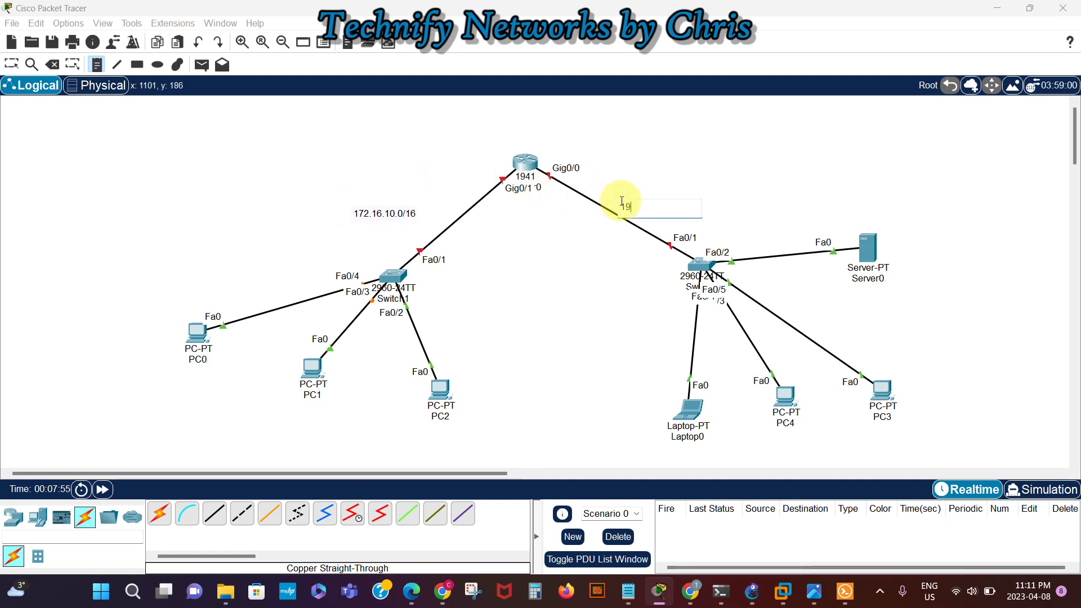
pyautogui.write('192.168')
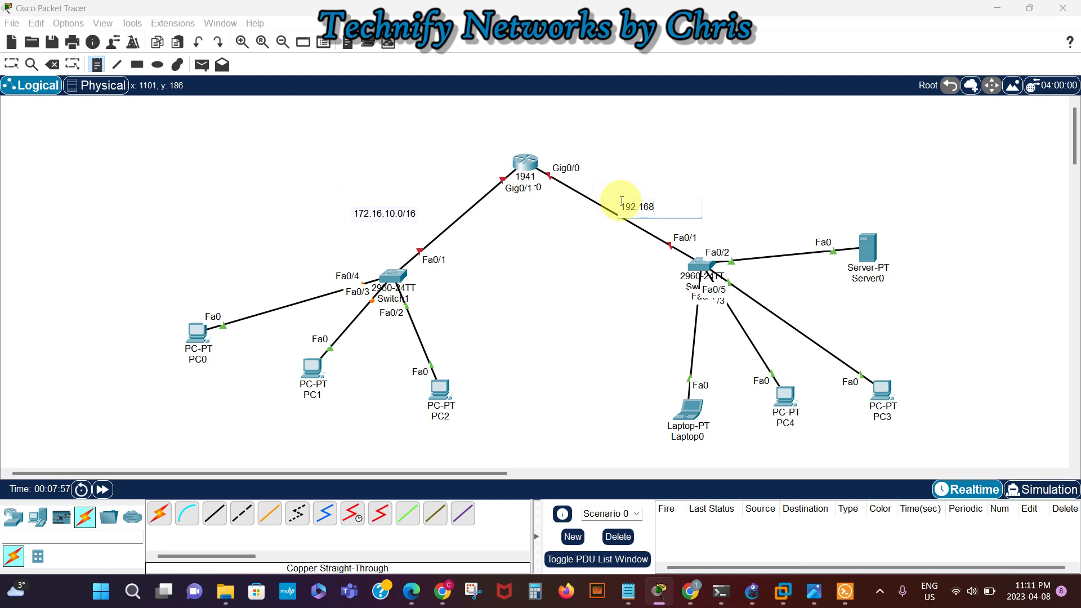
pyautogui.write('.30')
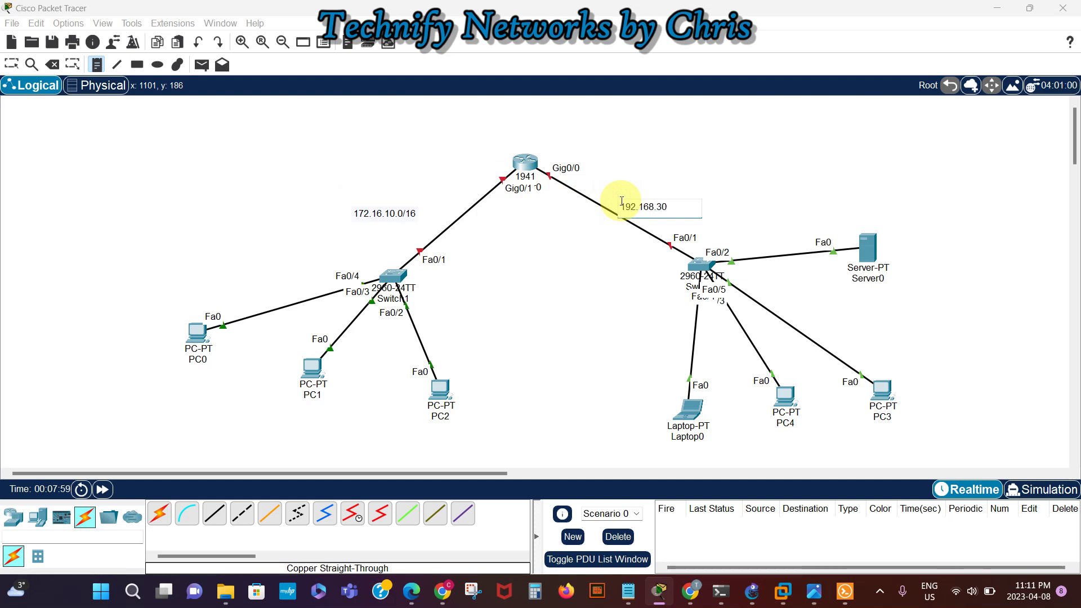
pyautogui.write('.0/24')
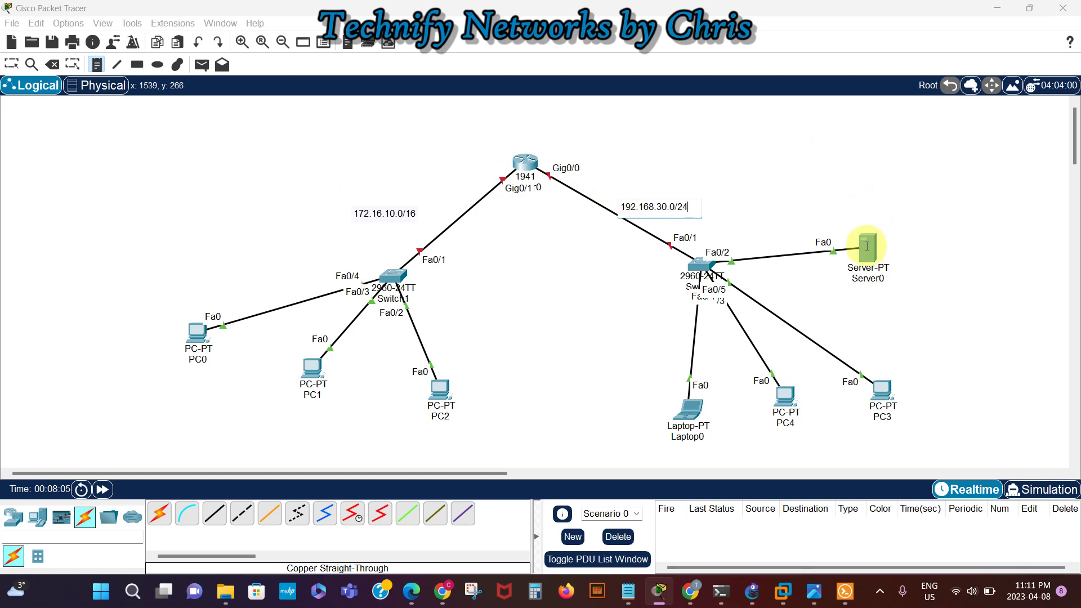
pyautogui.press('Escape')
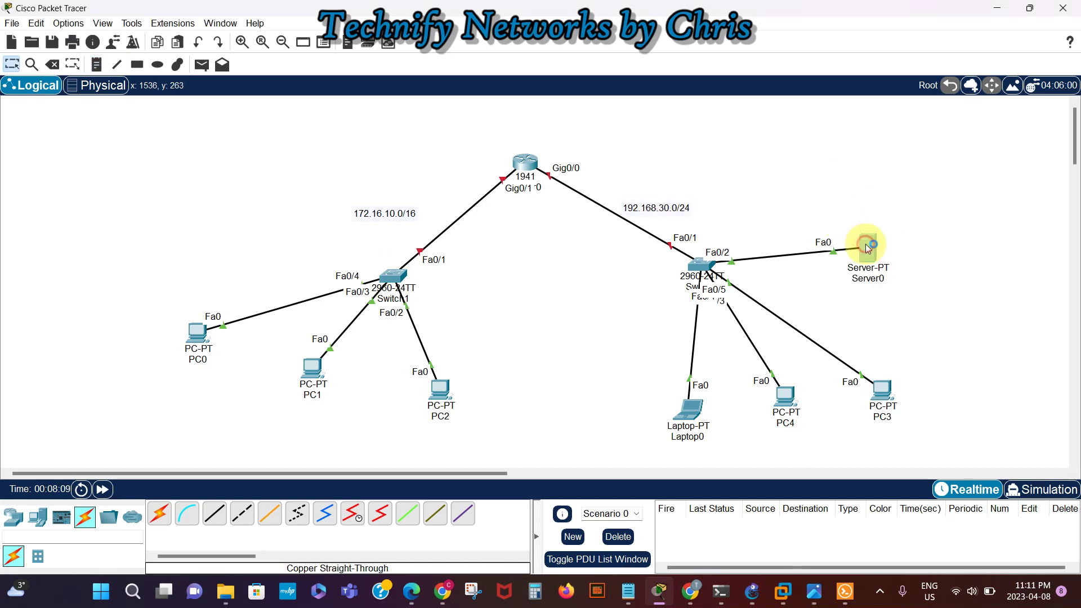
# In Server0's Config settings, replace the display name with 'DHCP Server'
pyautogui.click(867, 247)
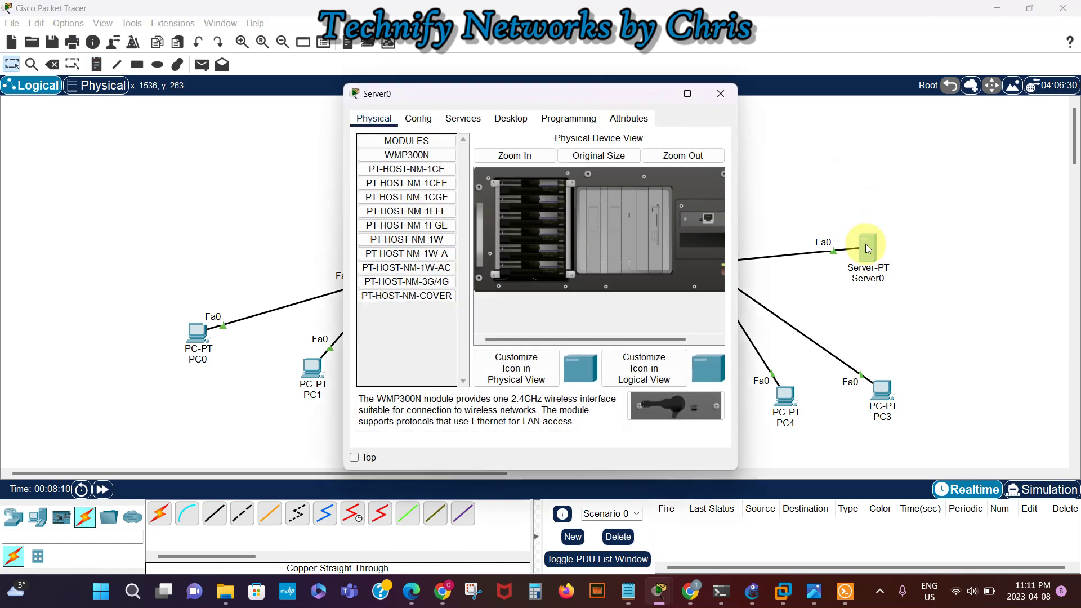
pyautogui.click(424, 120)
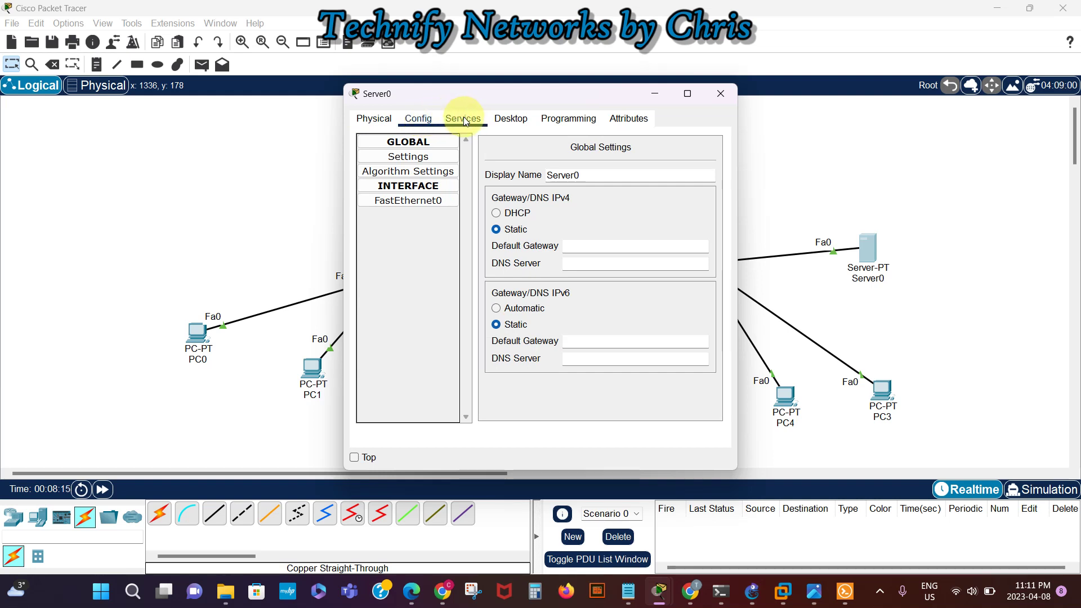
pyautogui.doubleClick(593, 176)
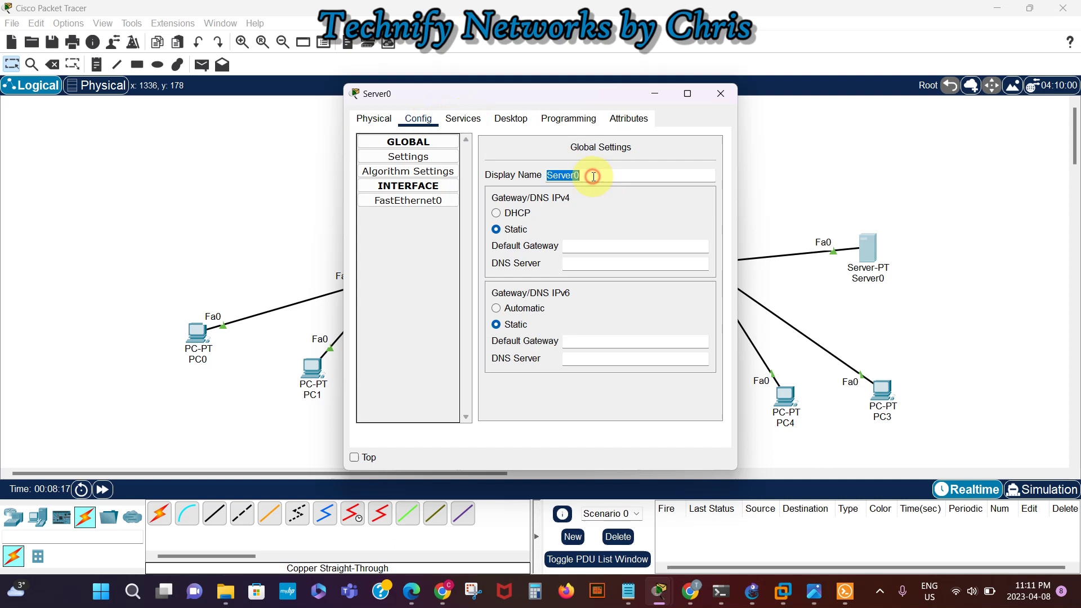
pyautogui.write('D')
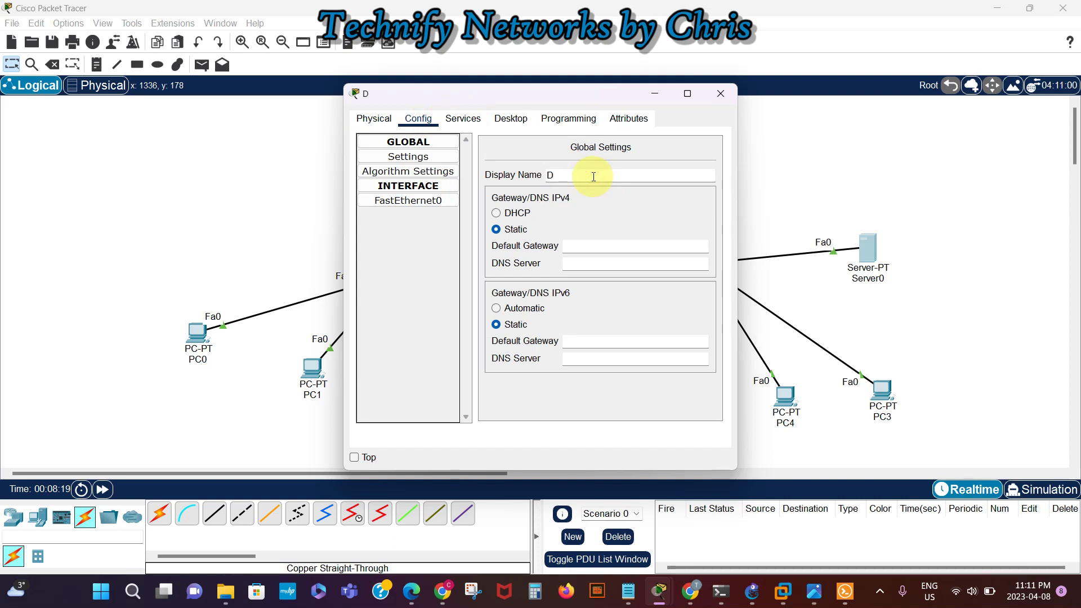
pyautogui.write('HCP ')
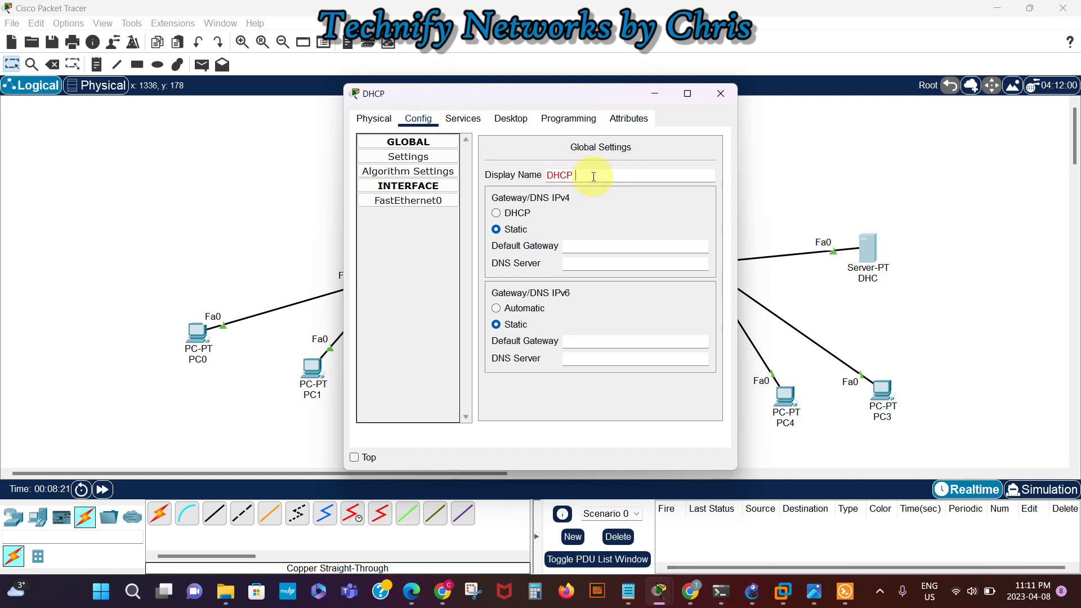
pyautogui.write('Server')
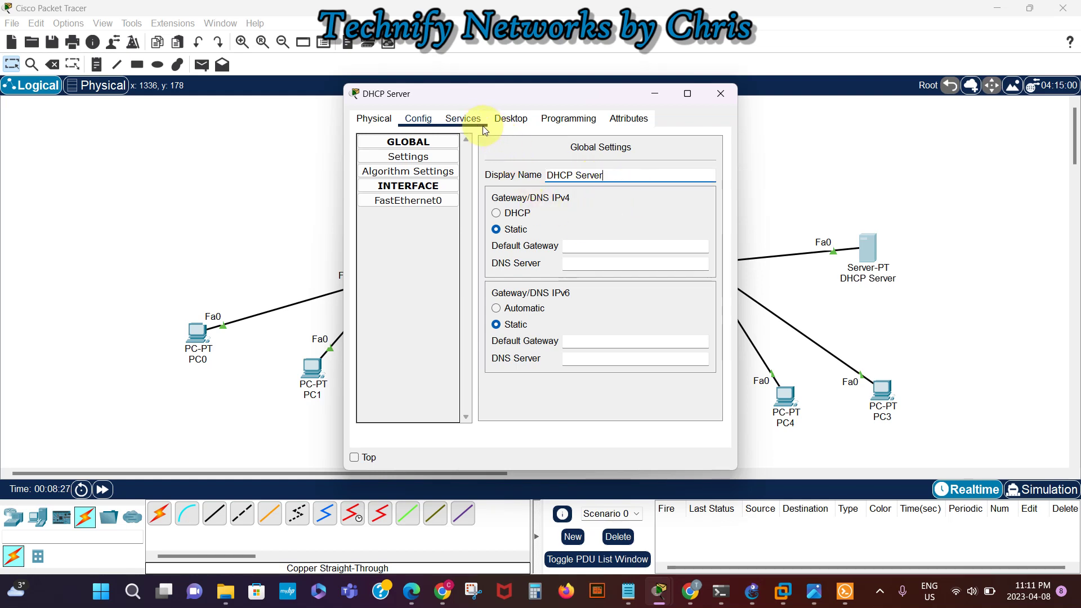
# Enter static IPv4 address 192.168.30.2 in the server's IP Configuration
pyautogui.click(520, 122)
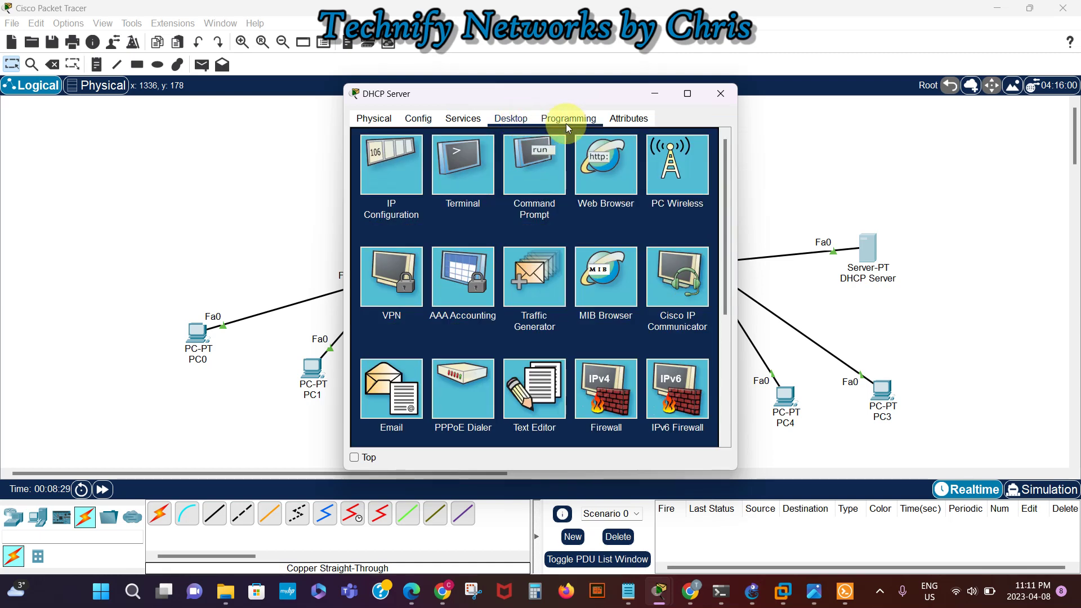
pyautogui.moveTo(577, 92); pyautogui.dragTo(364, 167)
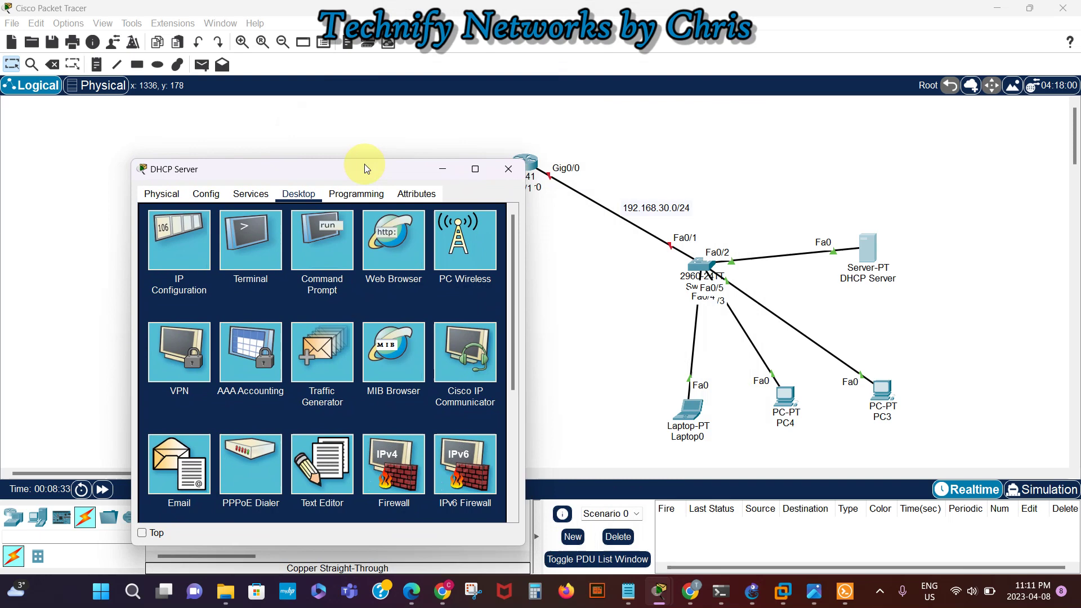
pyautogui.click(181, 231)
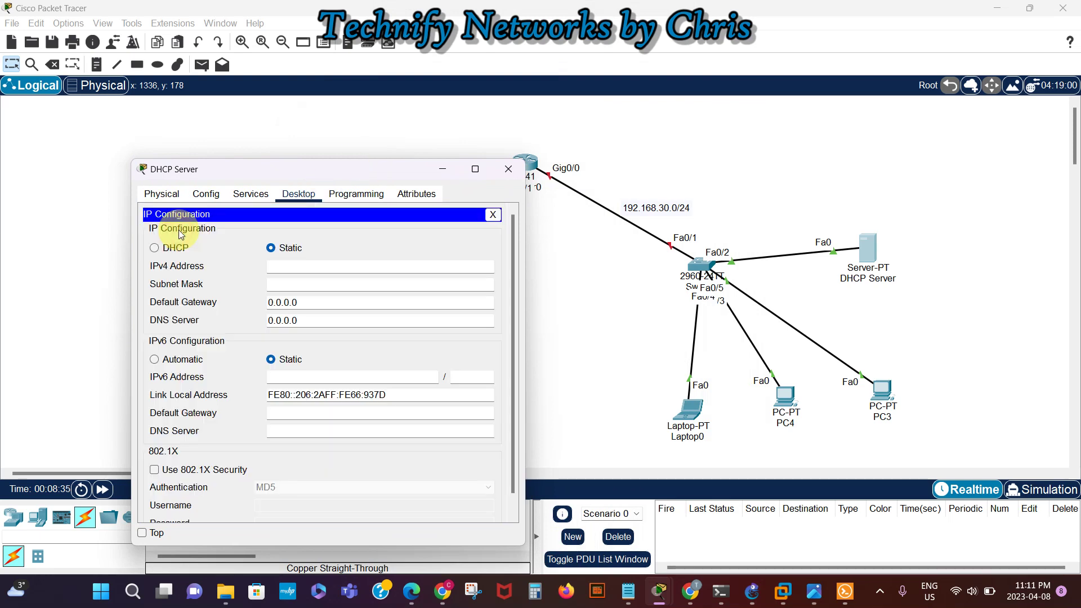
pyautogui.click(275, 263)
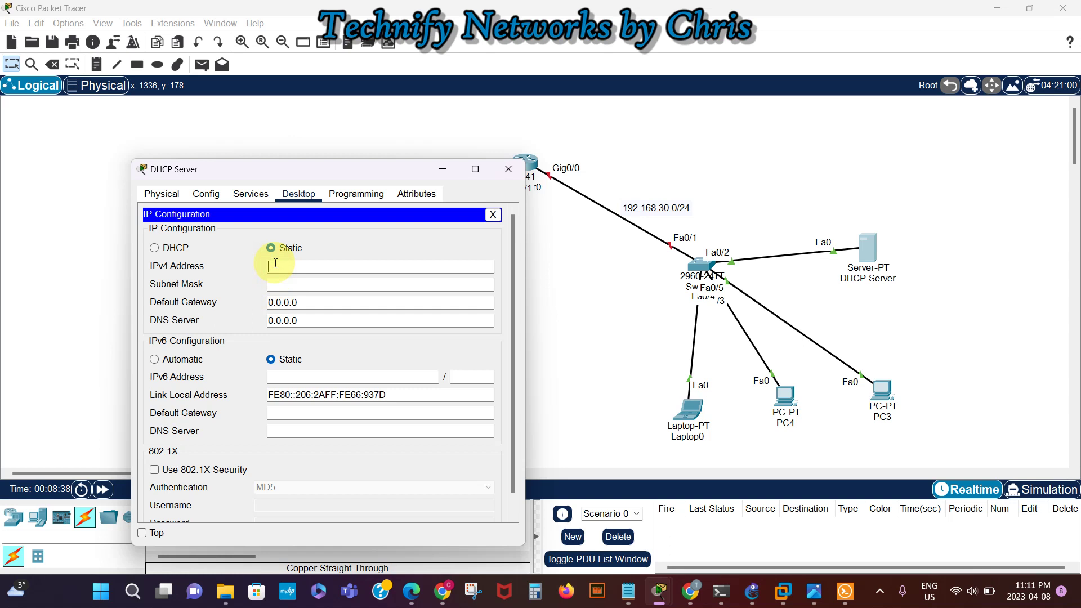
pyautogui.write('192.168.30.2')
# Keep subnet mask 255.255.255.0 and set the default gateway to 192.168.30.1
pyautogui.press('Tab')
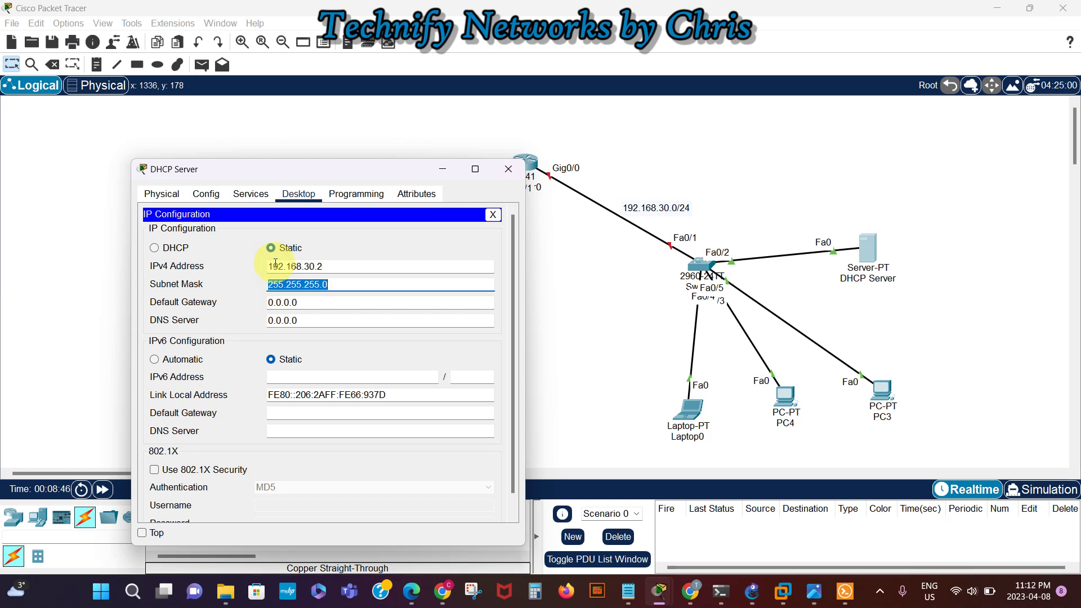
pyautogui.press('Tab')
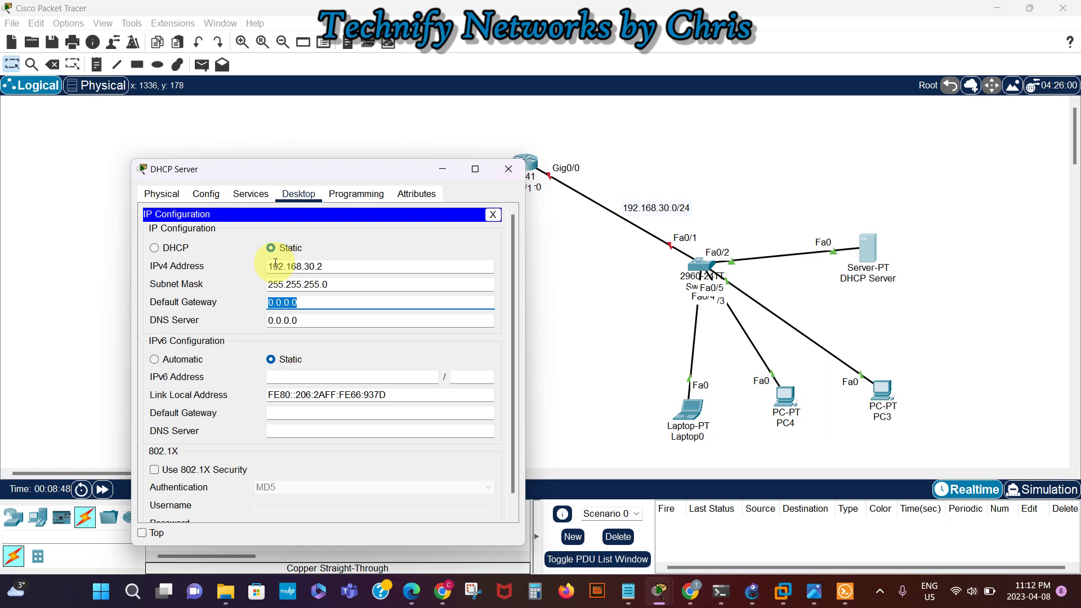
pyautogui.moveTo(334, 263); pyautogui.dragTo(265, 270)
pyautogui.hotkey('ctrl', 'c')
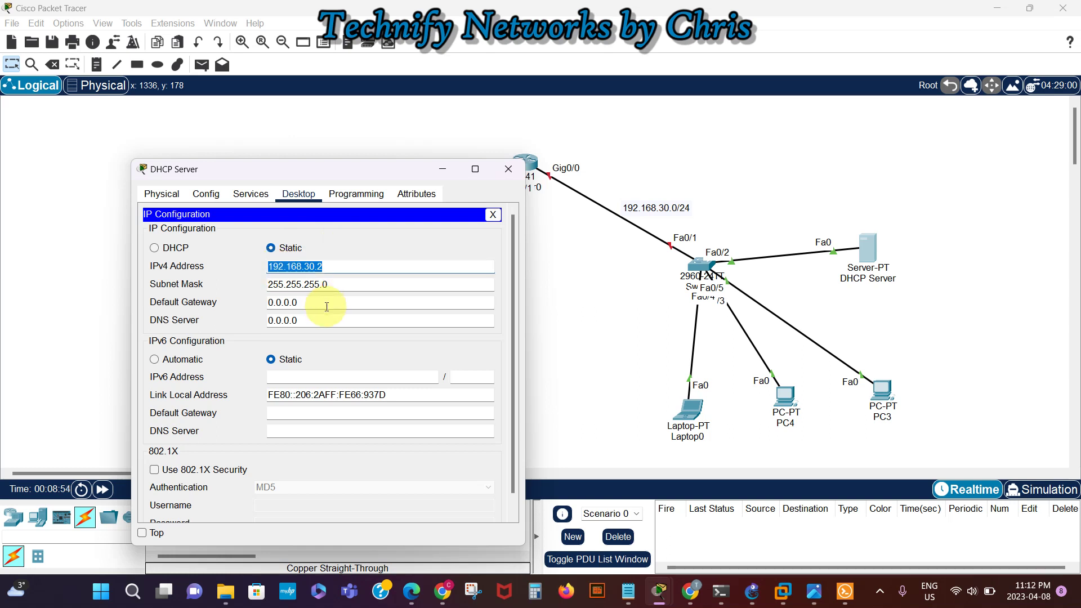
pyautogui.moveTo(311, 302); pyautogui.dragTo(269, 301)
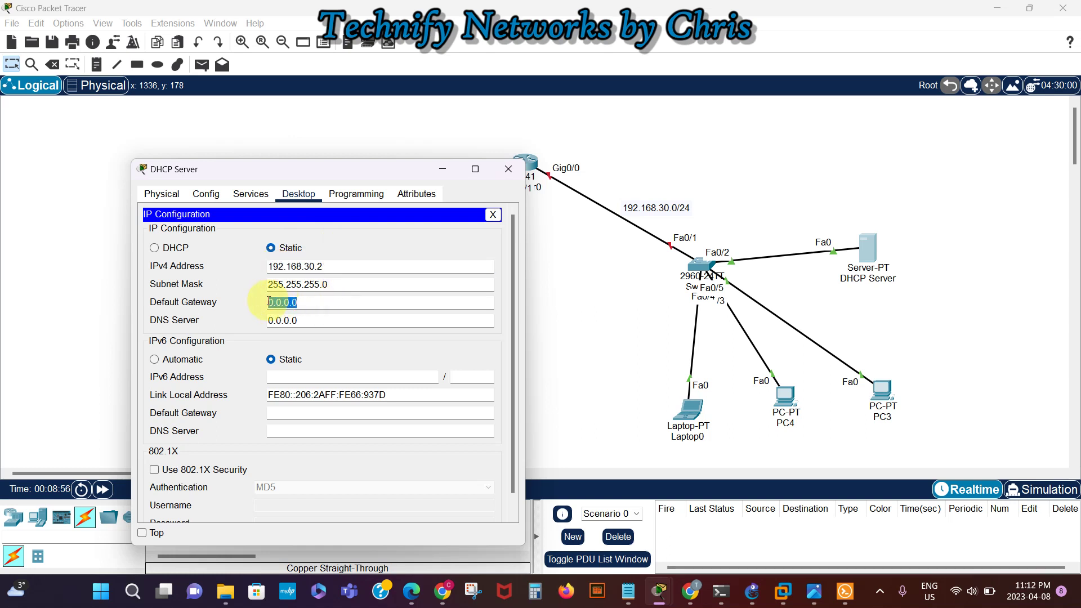
pyautogui.hotkey('ctrl', 'v')
pyautogui.press('BackSpace')
pyautogui.write('1')
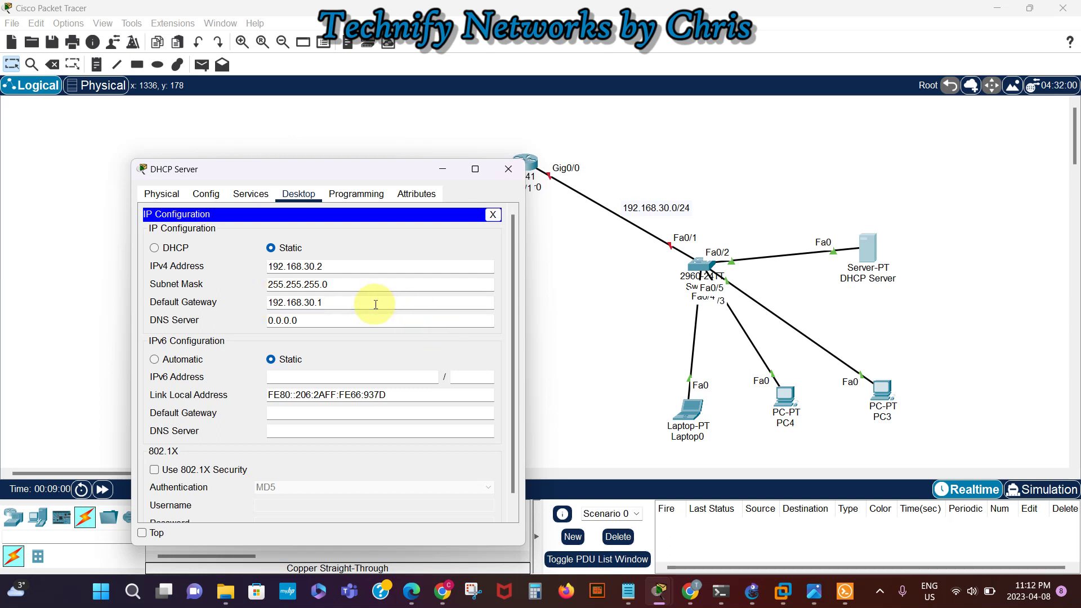
# Turn on the server's DHCP service and rename the pool to Pool_NET30
pyautogui.click(250, 195)
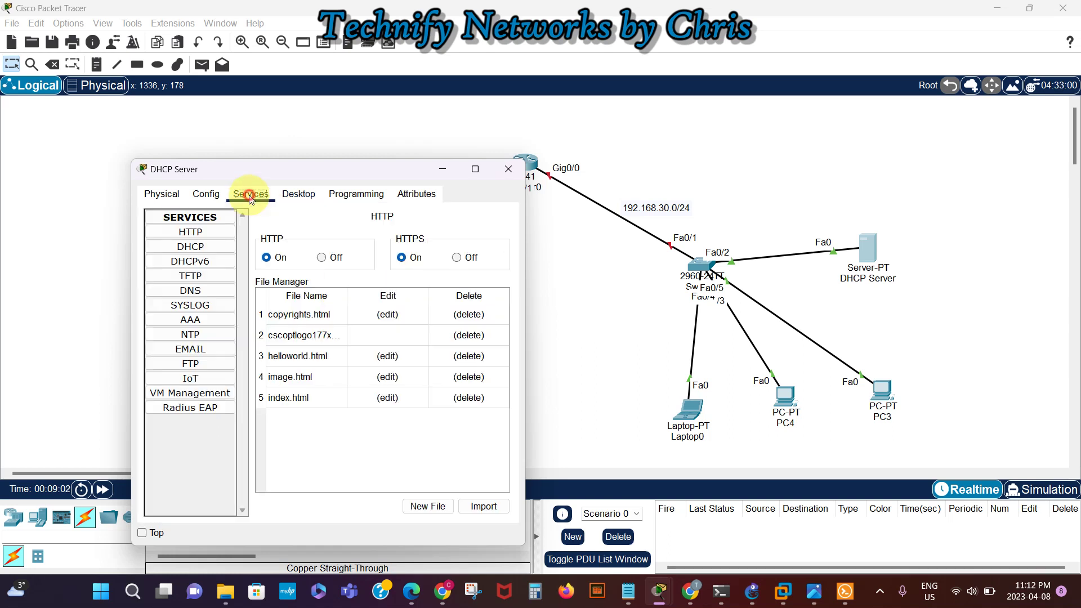
pyautogui.click(192, 249)
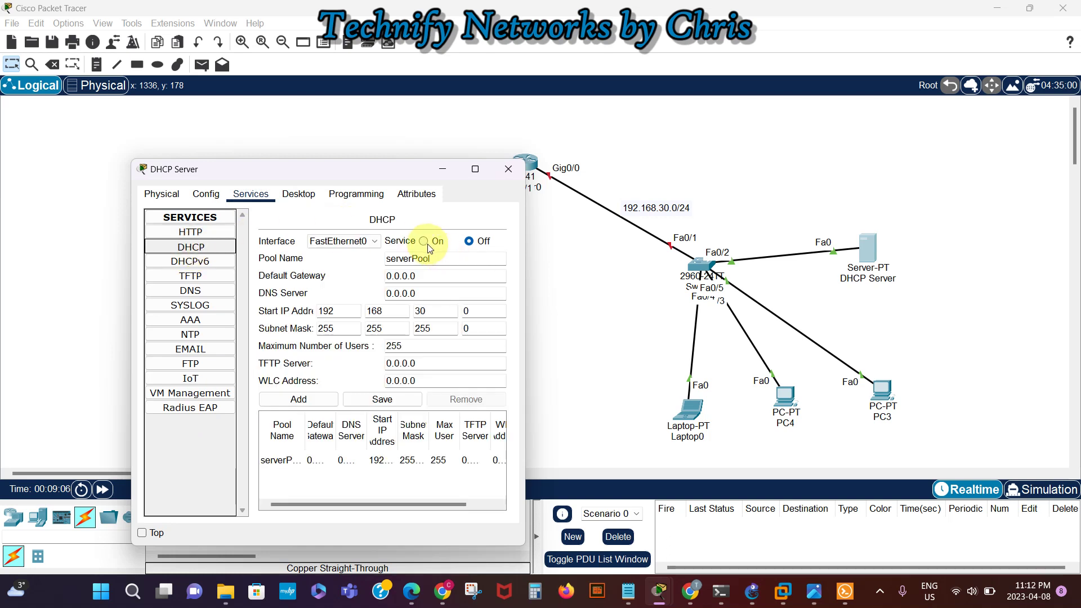
pyautogui.click(423, 242)
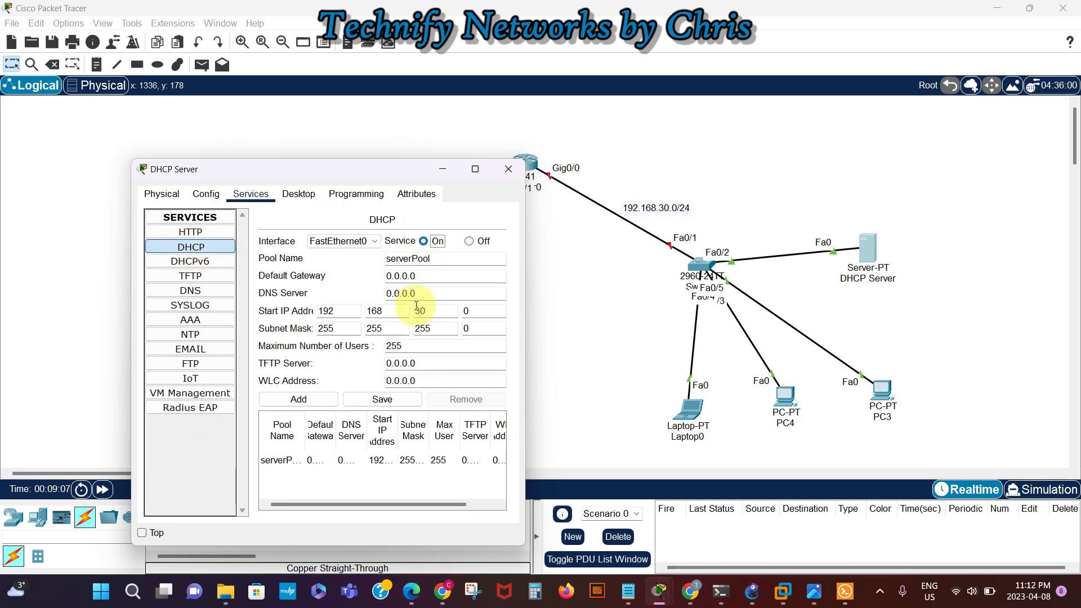
pyautogui.click(439, 264)
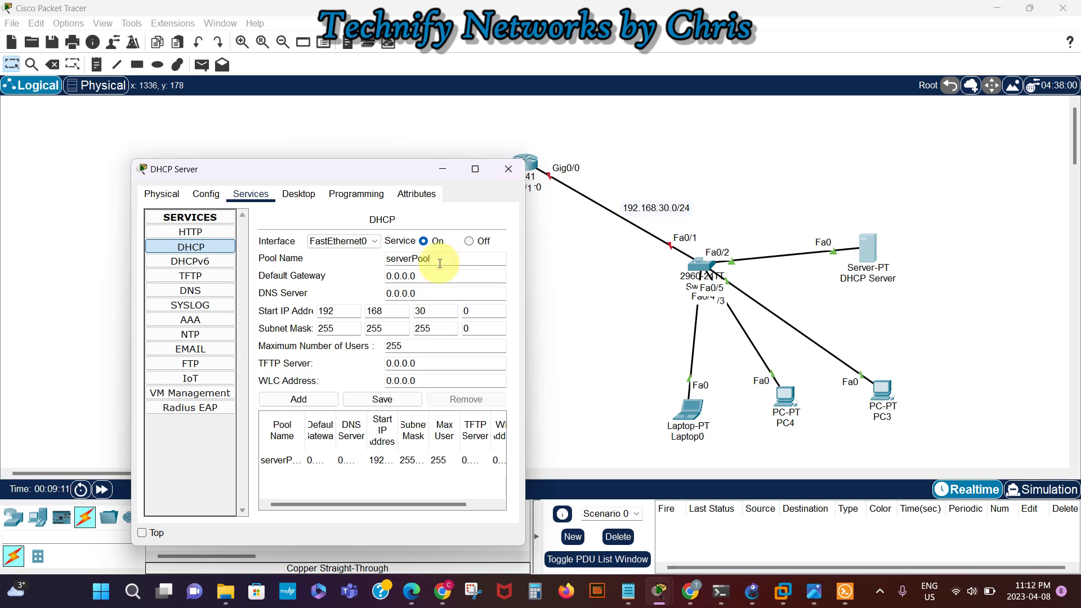
pyautogui.press('BackSpace')
pyautogui.press('BackSpace')
pyautogui.press('BackSpace')
pyautogui.press('BackSpace')
pyautogui.press('BackSpace')
pyautogui.press('BackSpace')
pyautogui.press('BackSpace')
pyautogui.press('BackSpace')
pyautogui.press('BackSpace')
pyautogui.write('Pool_30')
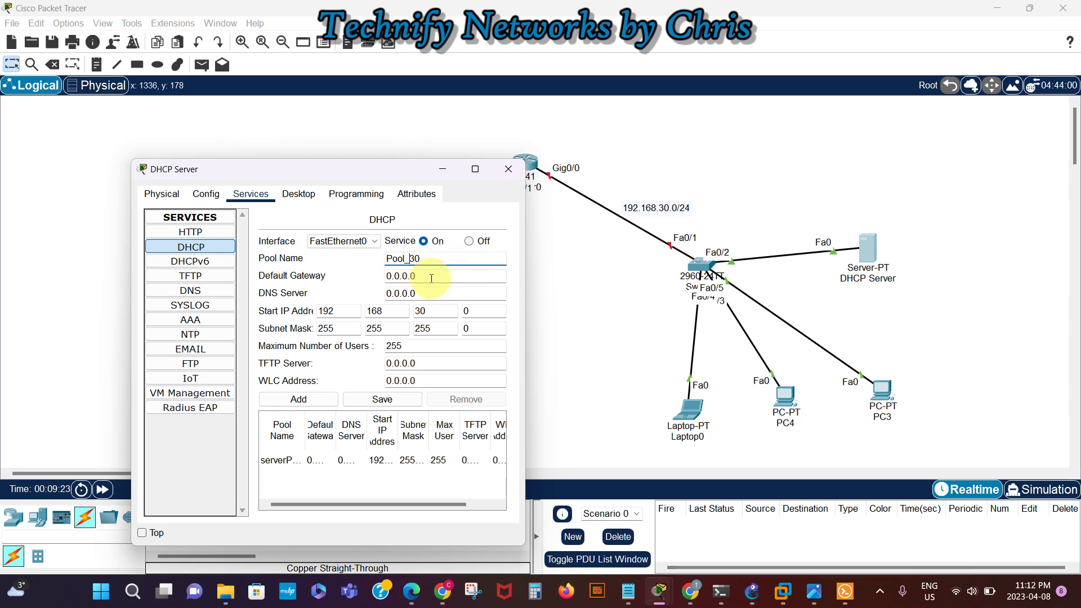
pyautogui.write('NET')
# Give the pool gateway 192.168.30.1, DNS 192.168.30.2, start 192.168.30.10, and add it
pyautogui.click(428, 275)
pyautogui.doubleClick(428, 275)
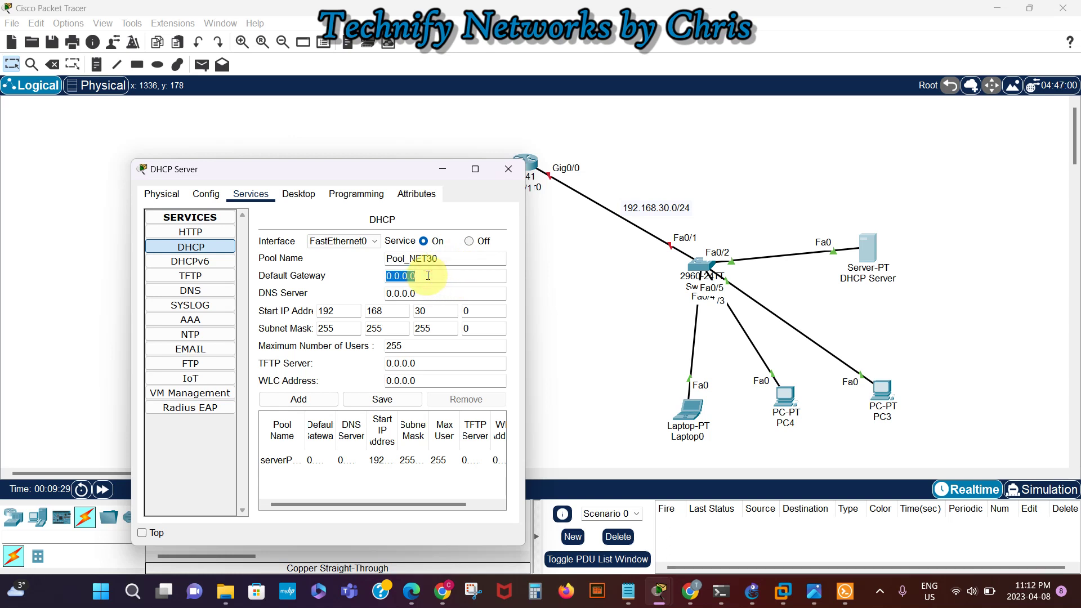
pyautogui.write('192.168.30.1')
pyautogui.press('Tab')
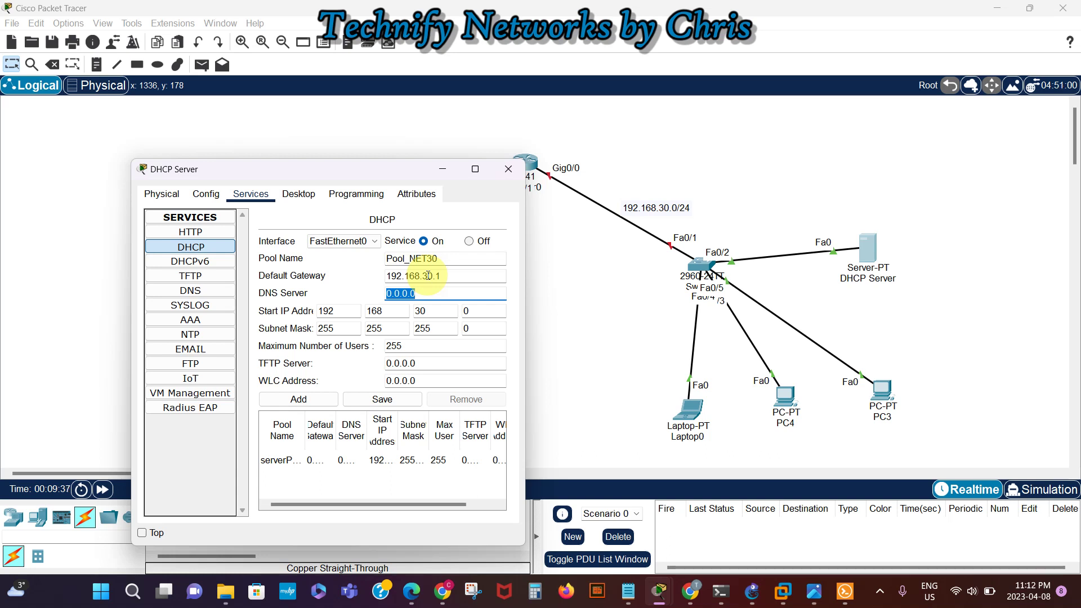
pyautogui.write('192.168.30.2')
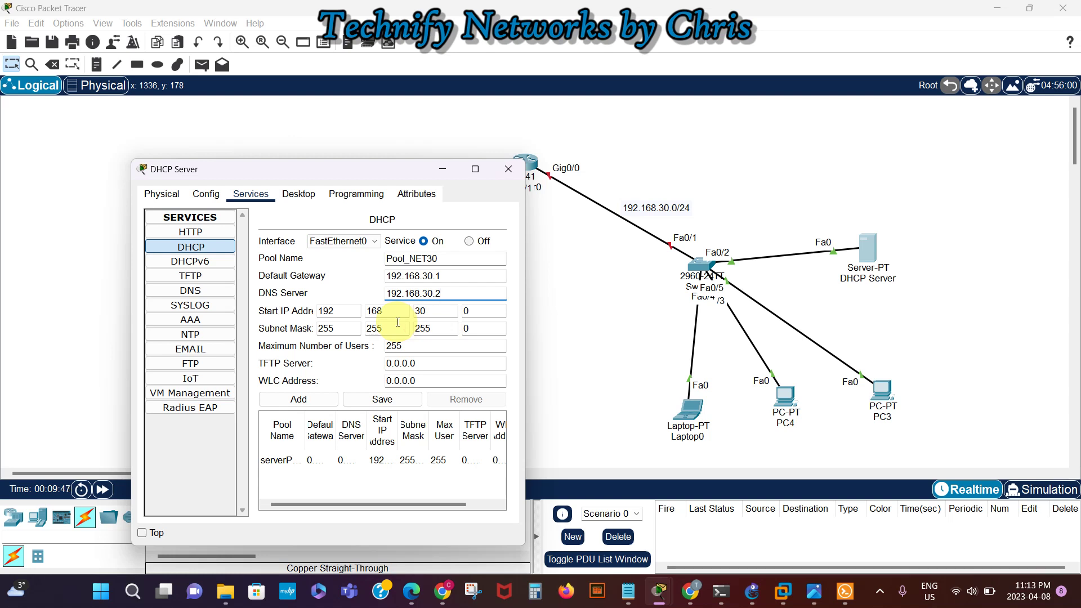
pyautogui.click(476, 312)
pyautogui.press('BackSpace')
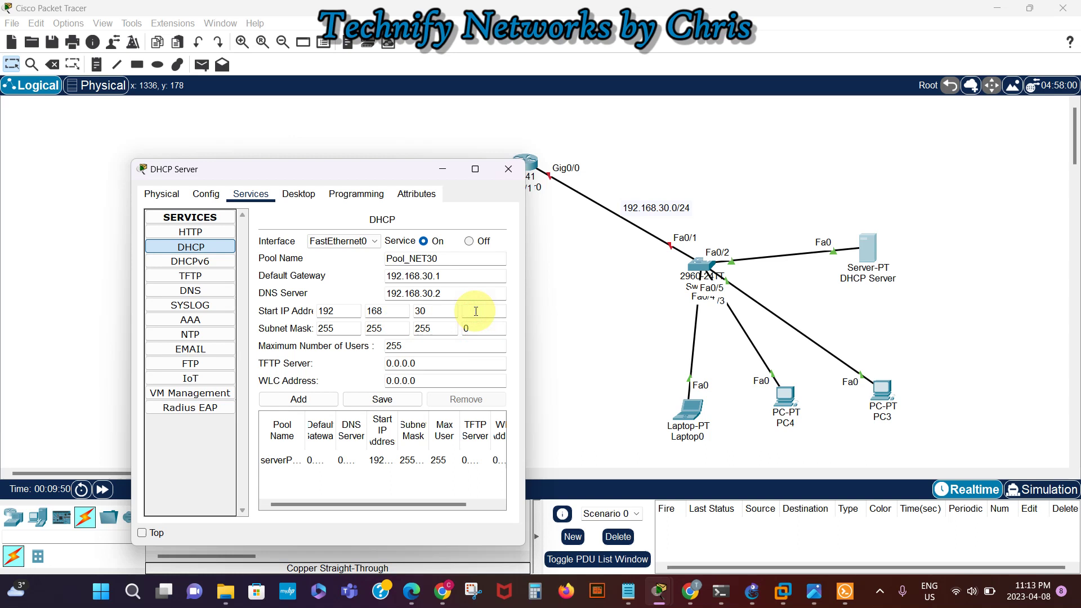
pyautogui.write('10')
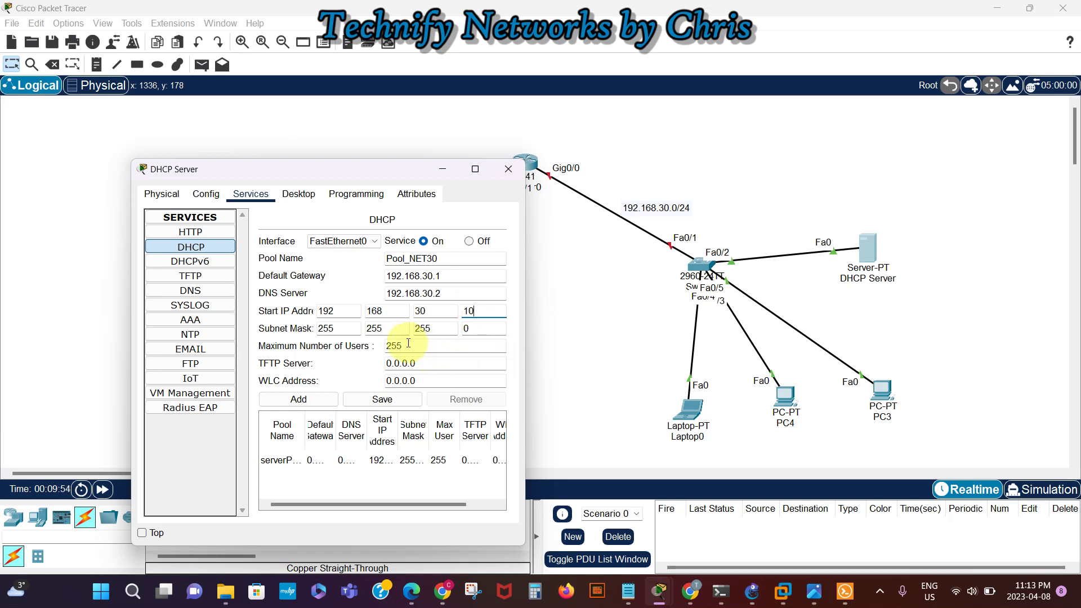
pyautogui.click(307, 401)
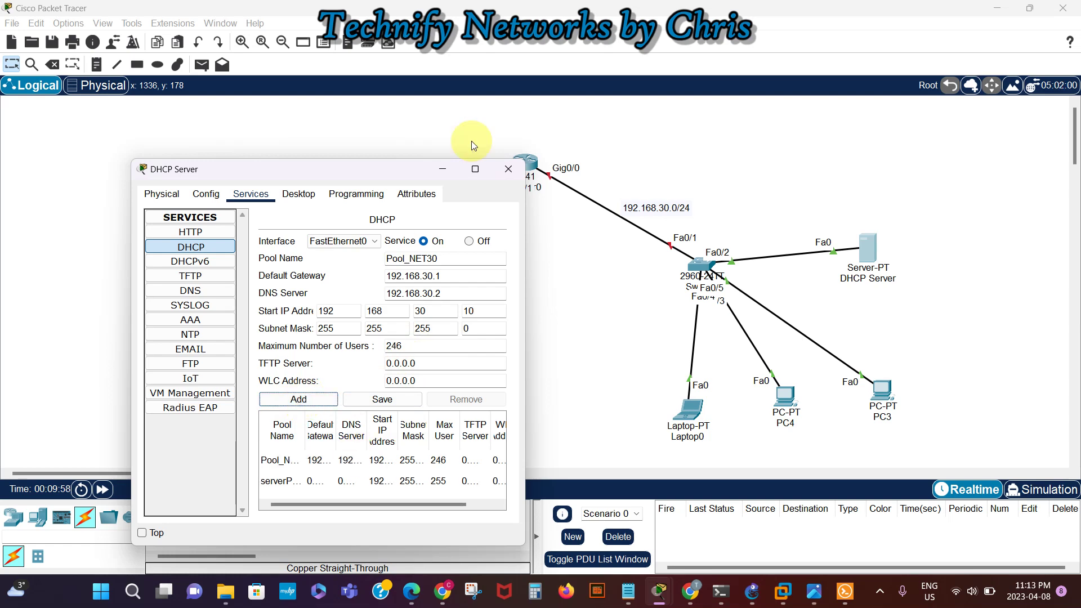
pyautogui.click(478, 168)
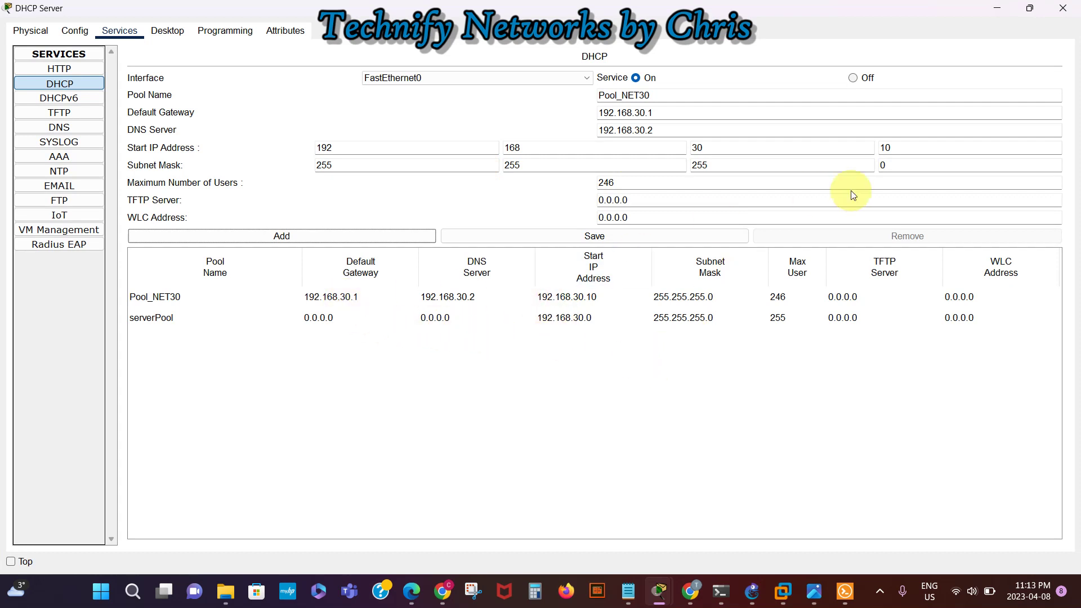
pyautogui.click(1035, 11)
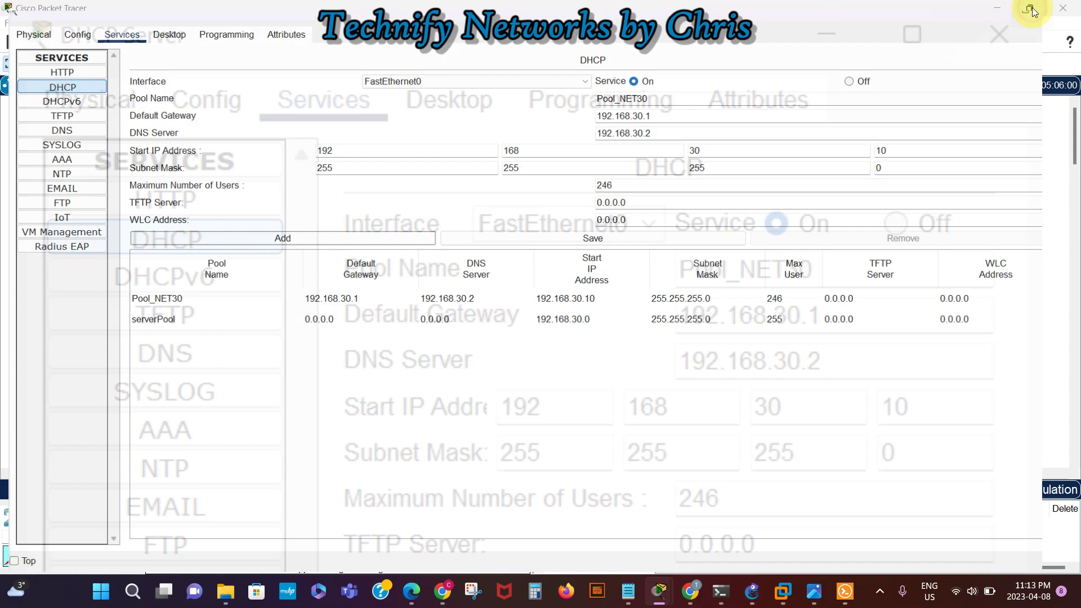
# Enter pool name Pool_NET172 with default gateway 172.16.10.1
pyautogui.moveTo(292, 170); pyautogui.dragTo(813, 141)
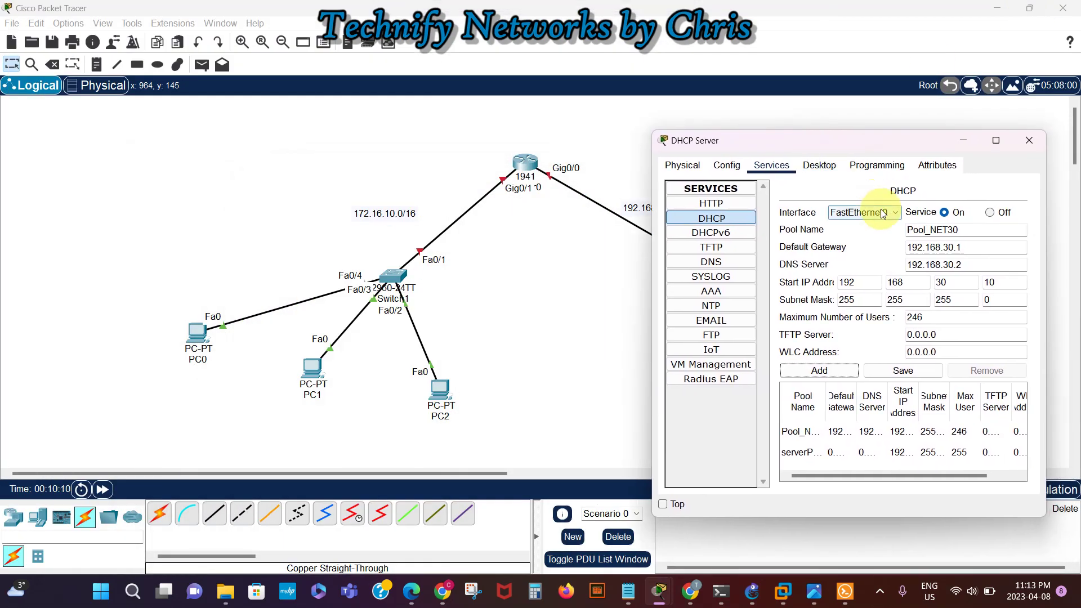
pyautogui.click(970, 231)
pyautogui.press('BackSpace')
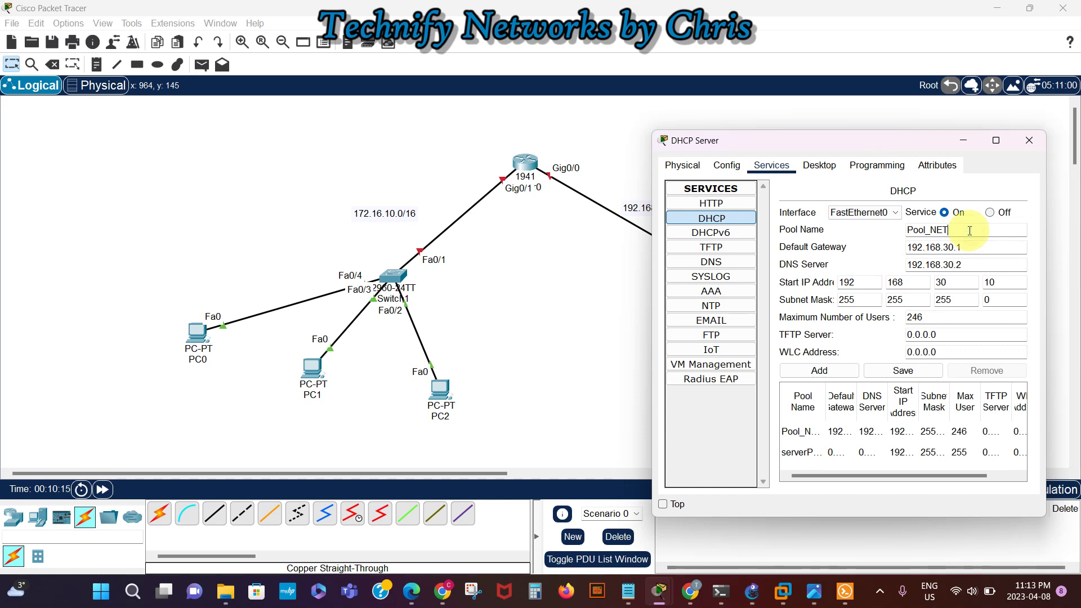
pyautogui.write('10')
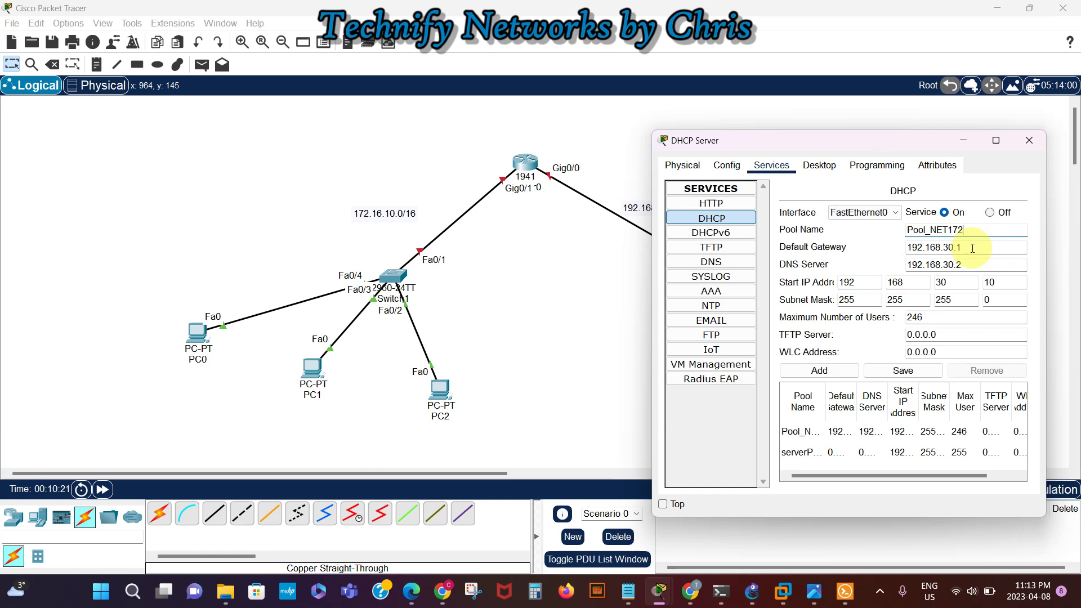
pyautogui.click(972, 248)
pyautogui.moveTo(972, 249); pyautogui.dragTo(900, 250)
pyautogui.write('1')
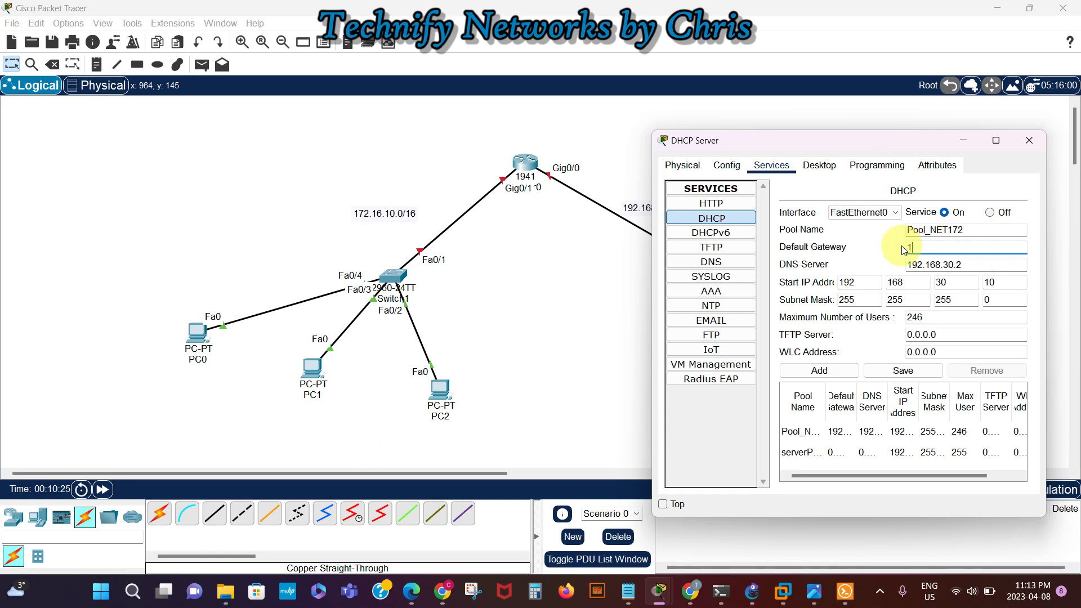
pyautogui.write('72.16.10.1')
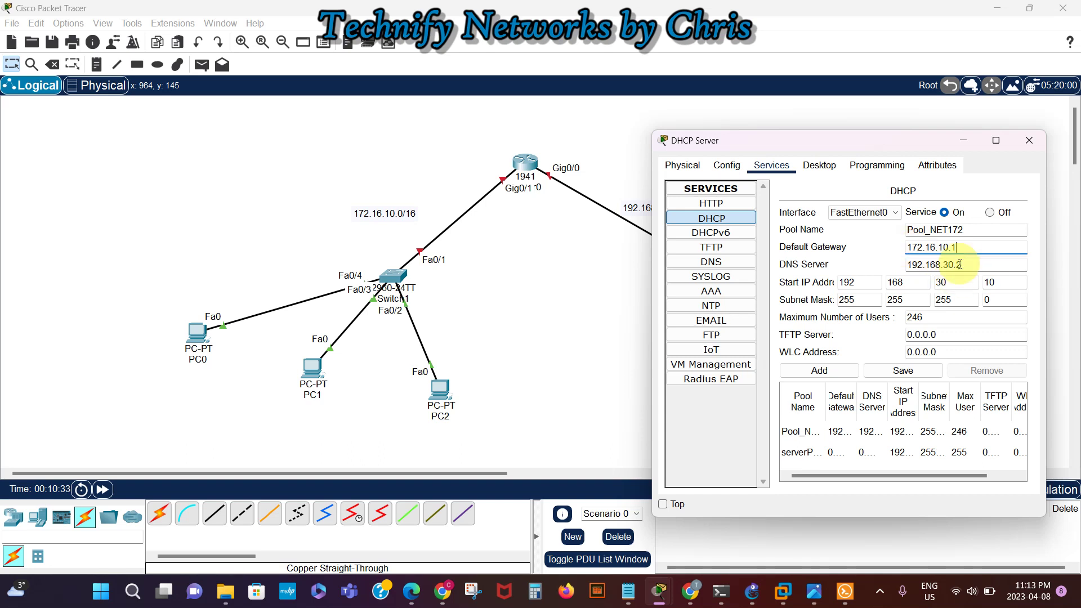
# Set start 172.16.10.5, mask 255.255.0.0 and 100 maximum users, then add the pool
pyautogui.click(861, 282)
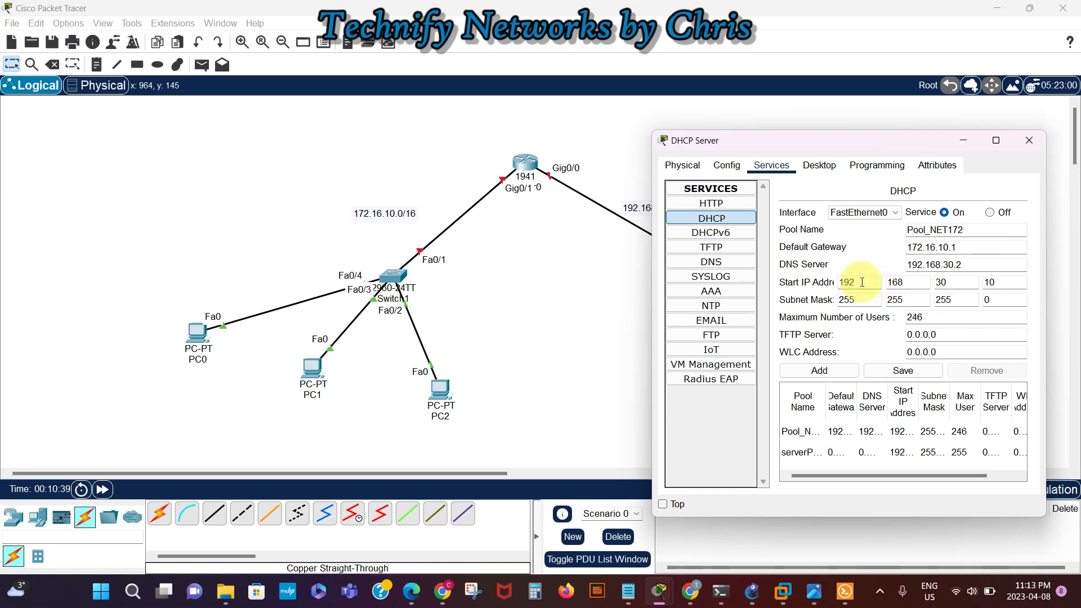
pyautogui.press('BackSpace')
pyautogui.press('BackSpace')
pyautogui.write('72')
pyautogui.press('Tab')
pyautogui.write('16')
pyautogui.press('Tab')
pyautogui.write('10')
pyautogui.press('Tab')
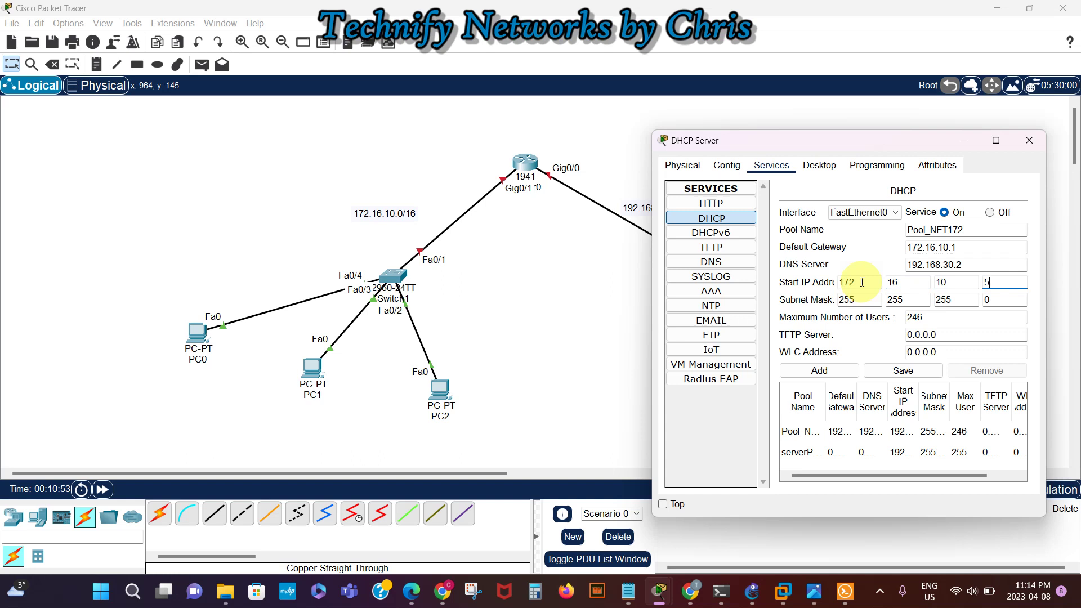
pyautogui.press('Tab')
pyautogui.press('Tab')
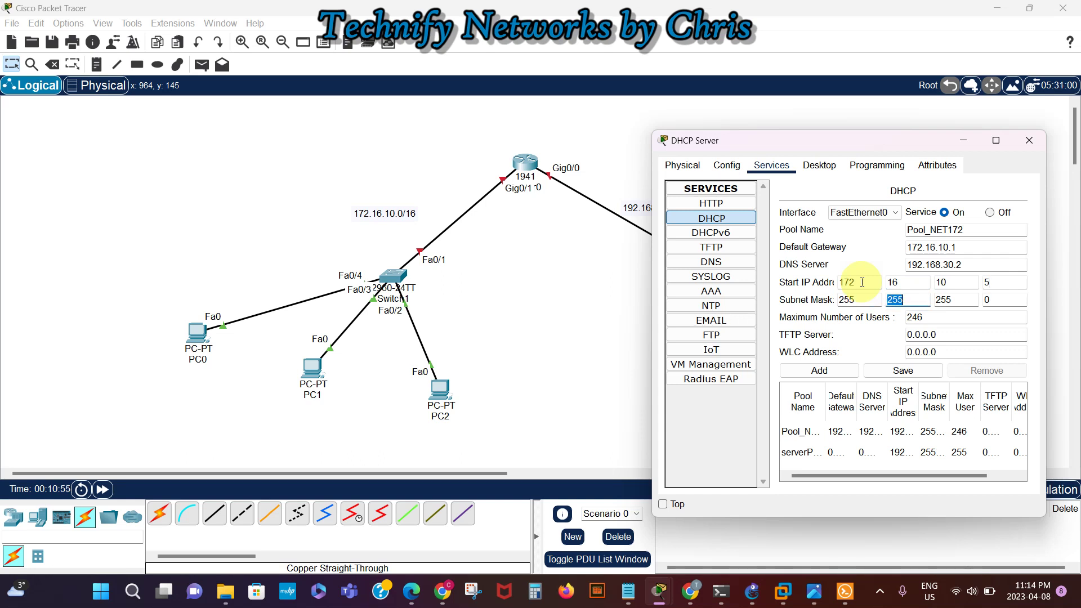
pyautogui.press('Tab')
pyautogui.write('0')
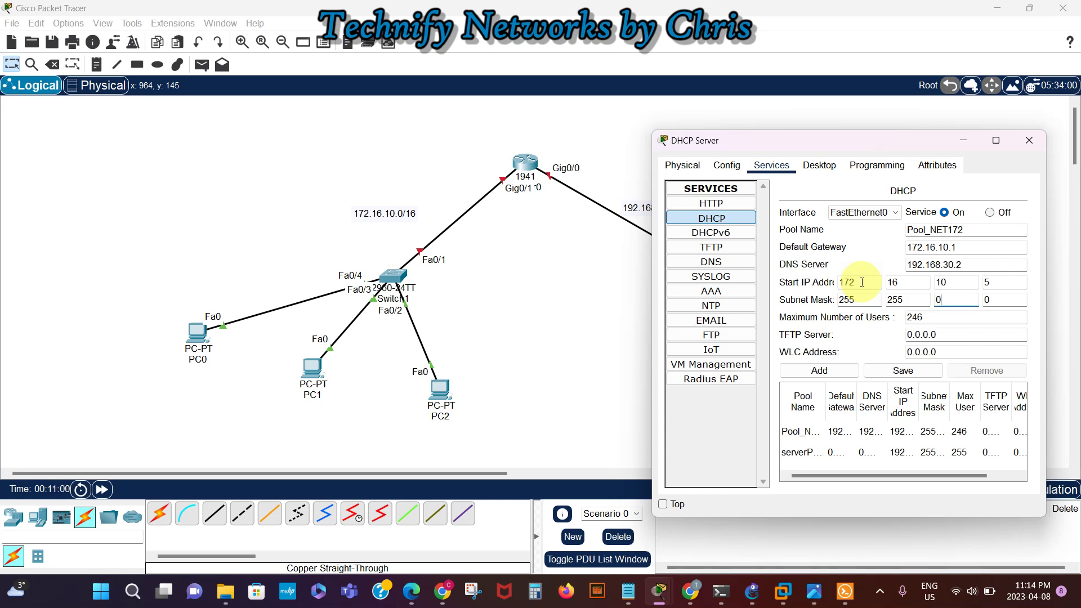
pyautogui.click(928, 316)
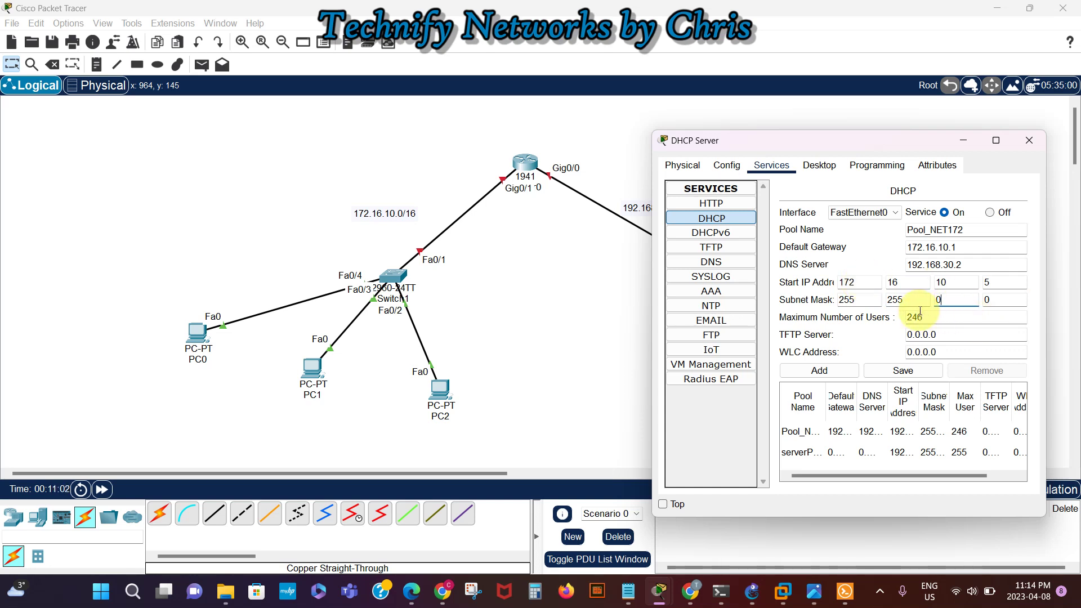
pyautogui.press('BackSpace')
pyautogui.press('BackSpace')
pyautogui.press('BackSpace')
pyautogui.write('10')
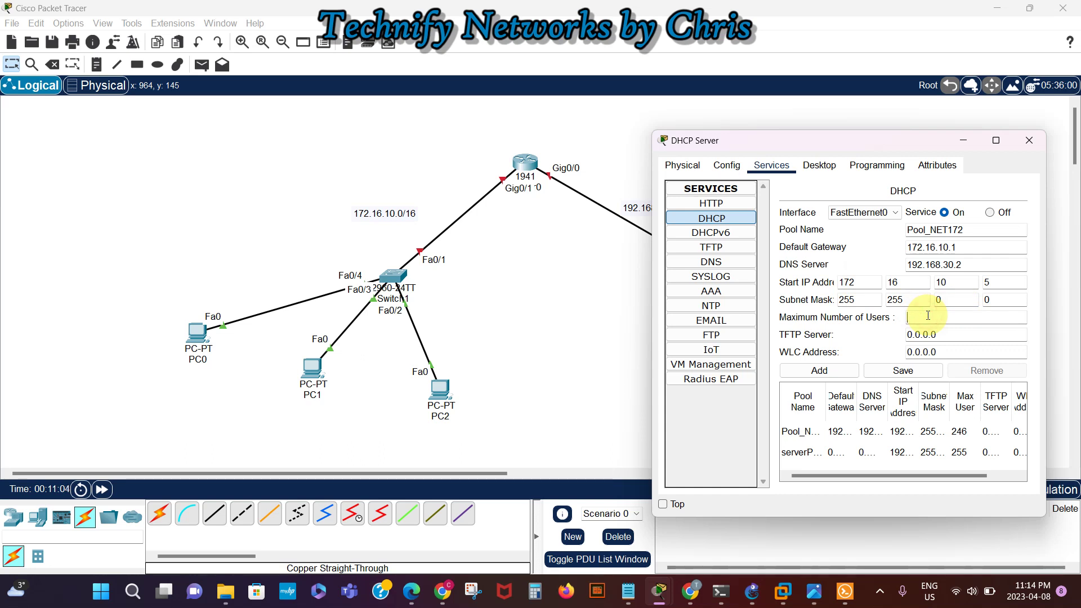
pyautogui.write('0')
pyautogui.click(822, 372)
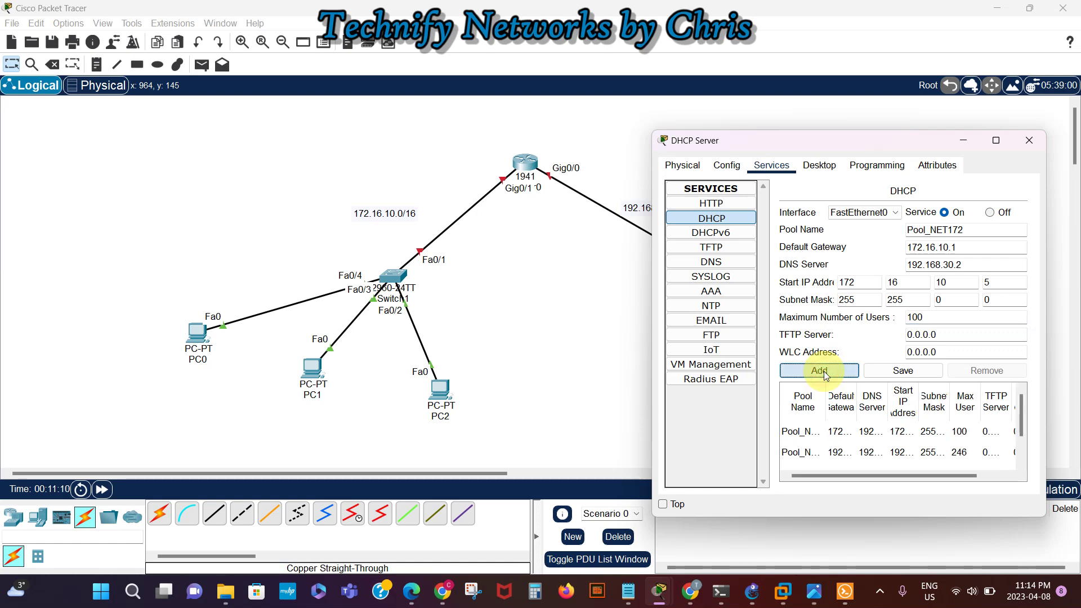
# Check the server's Config gateway and IP Configuration, then close the DHCP Server window
pyautogui.click(995, 141)
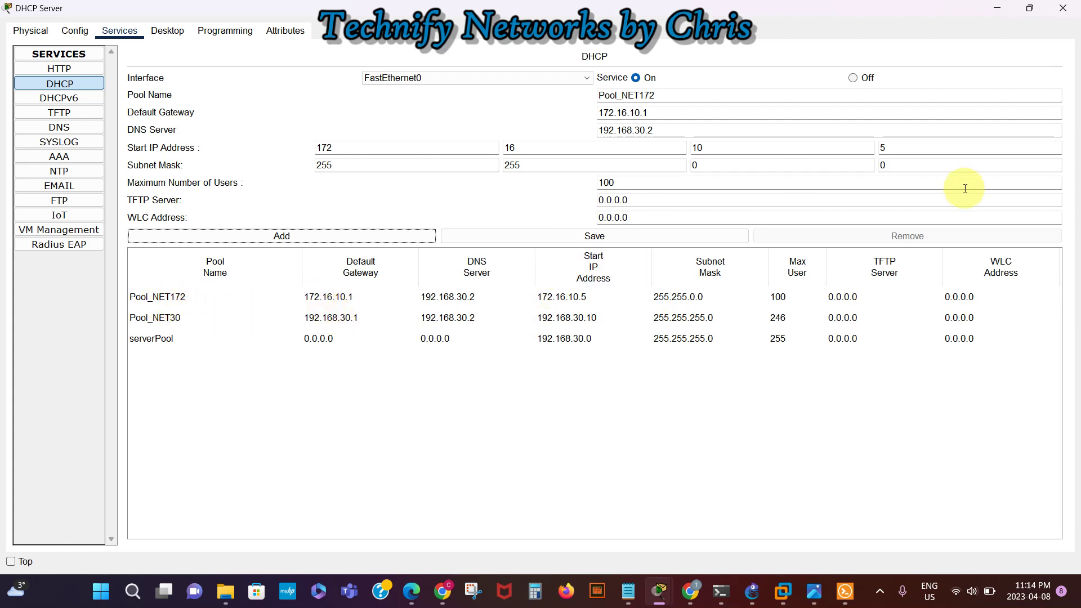
pyautogui.click(74, 33)
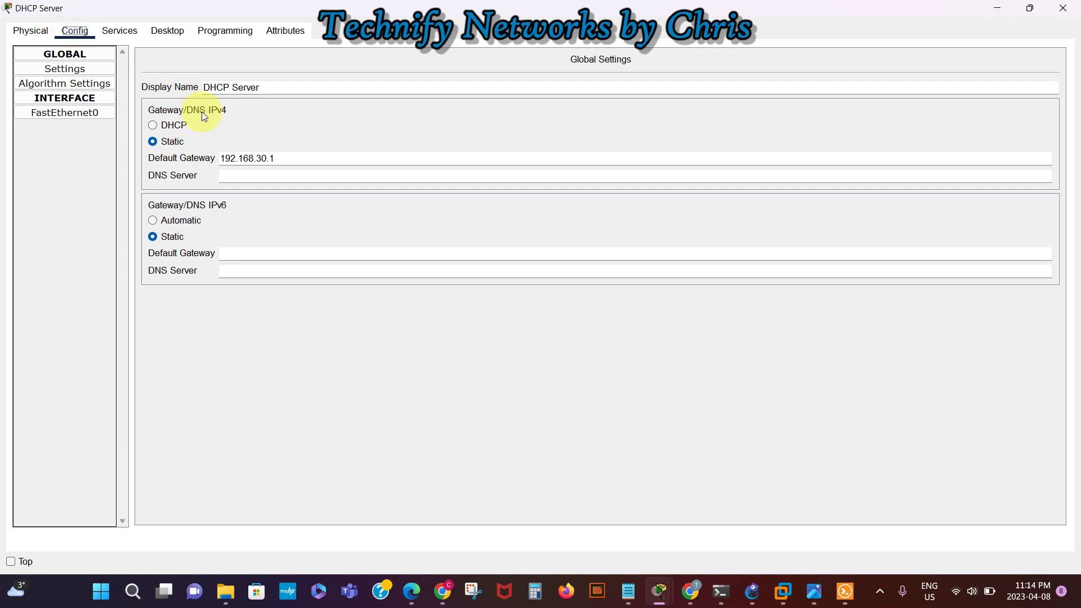
pyautogui.click(165, 32)
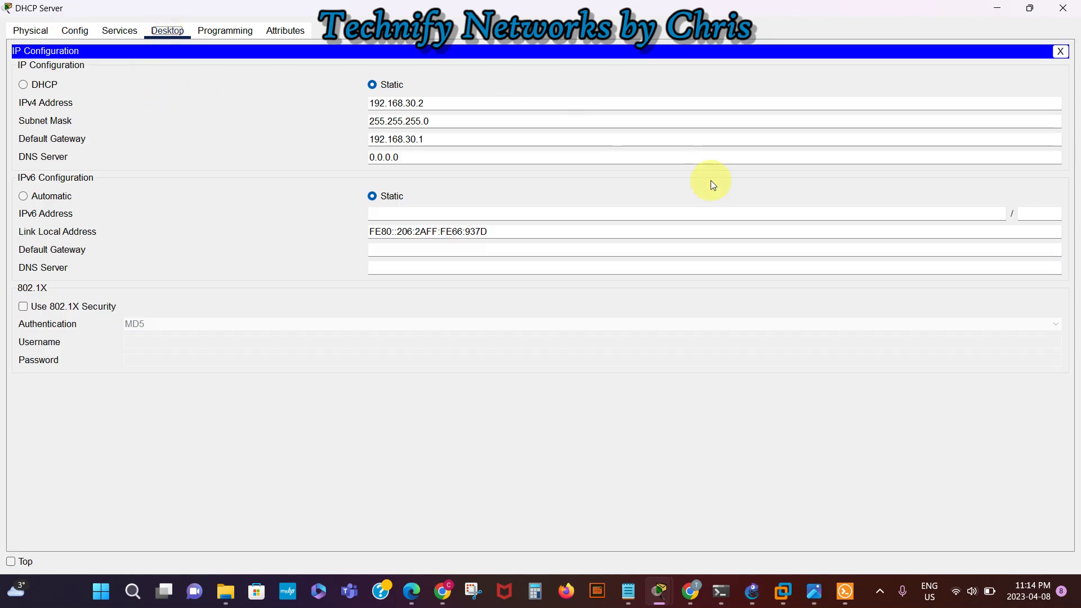
pyautogui.click(1064, 10)
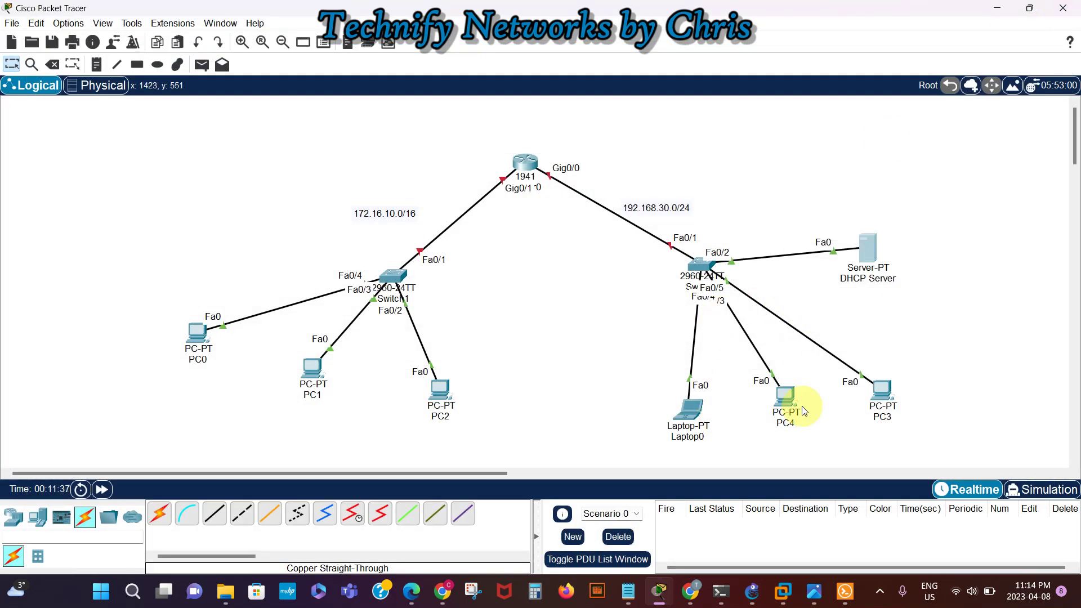
pyautogui.click(786, 395)
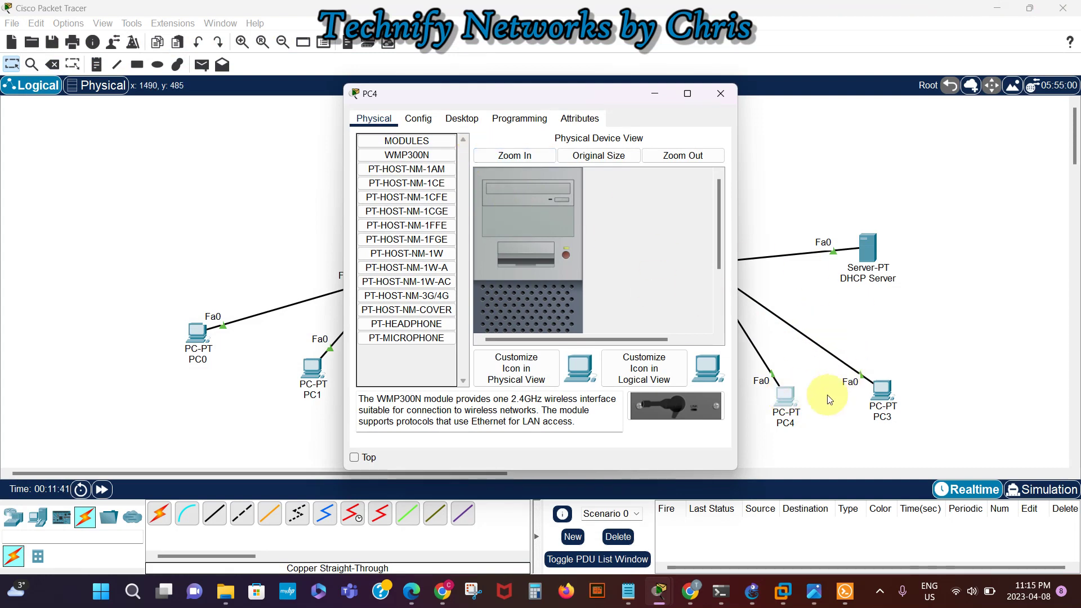
pyautogui.click(462, 119)
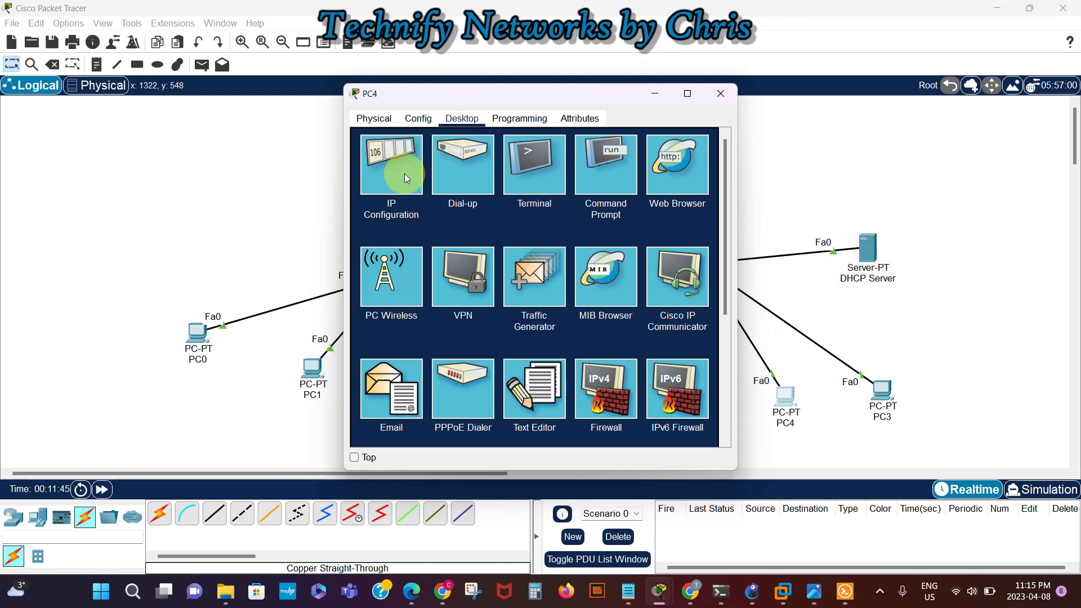
pyautogui.click(390, 166)
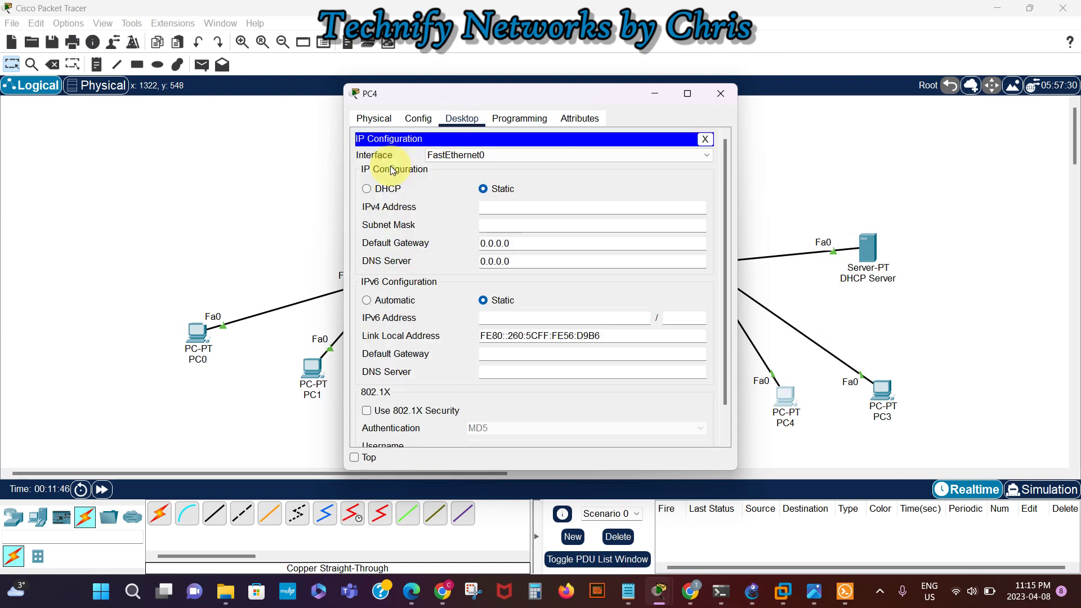
pyautogui.click(367, 190)
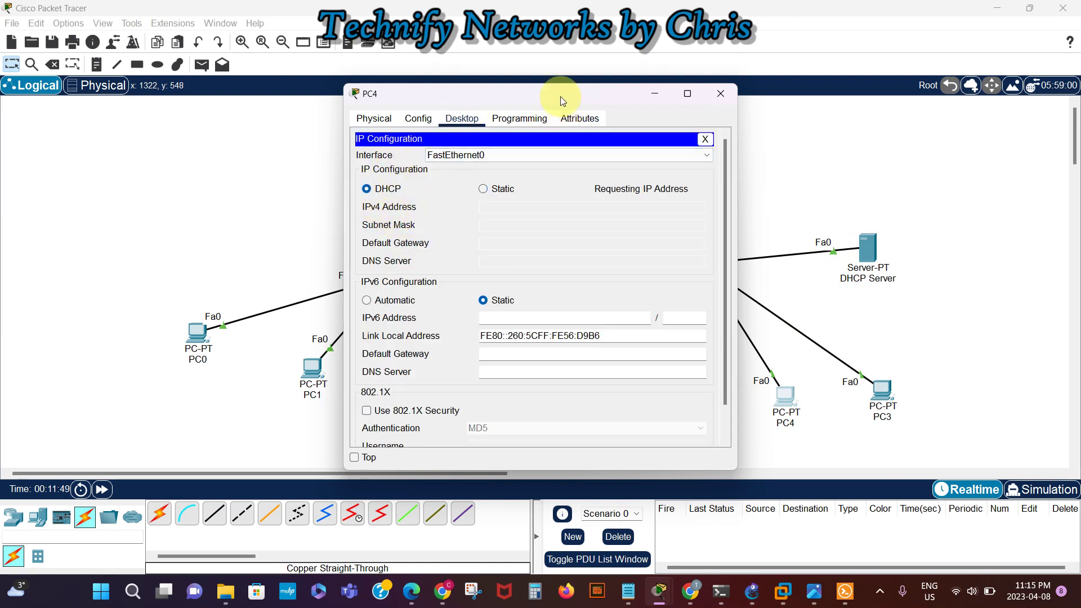
pyautogui.moveTo(559, 95); pyautogui.dragTo(387, 94)
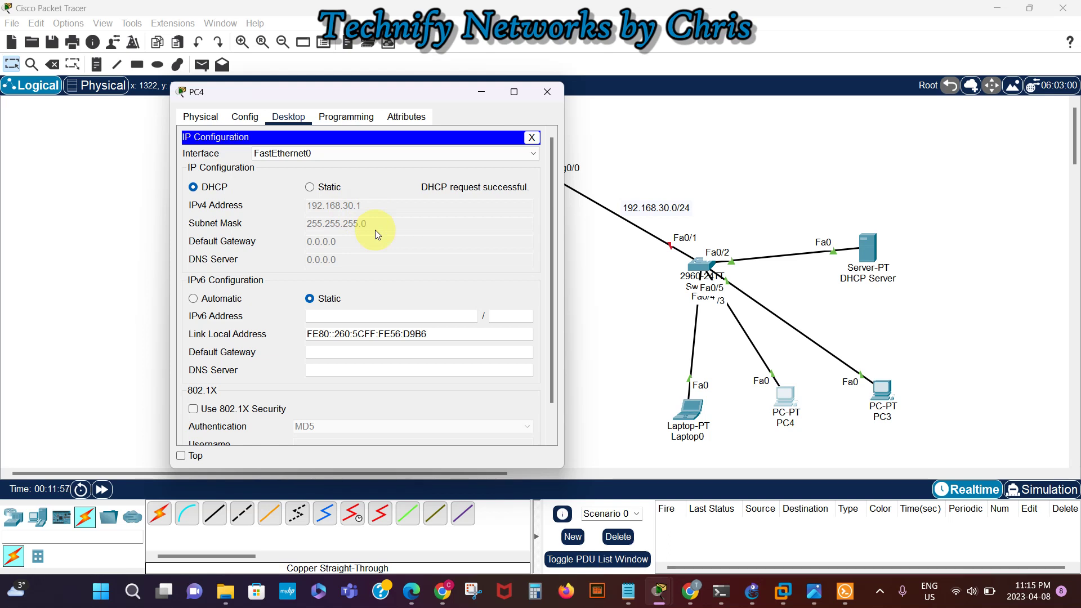
pyautogui.click(309, 187)
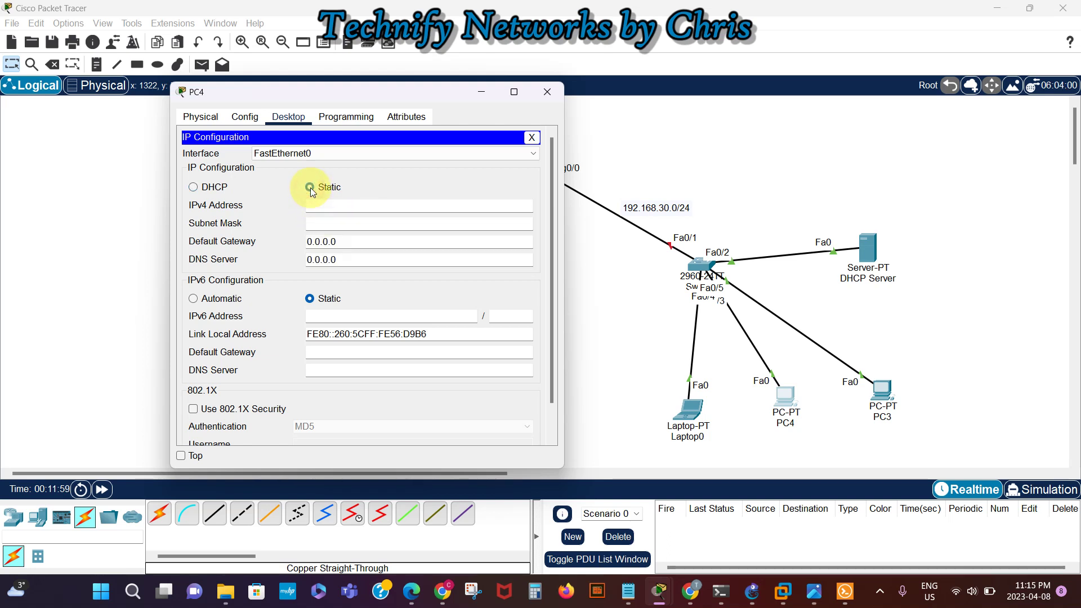
pyautogui.click(482, 92)
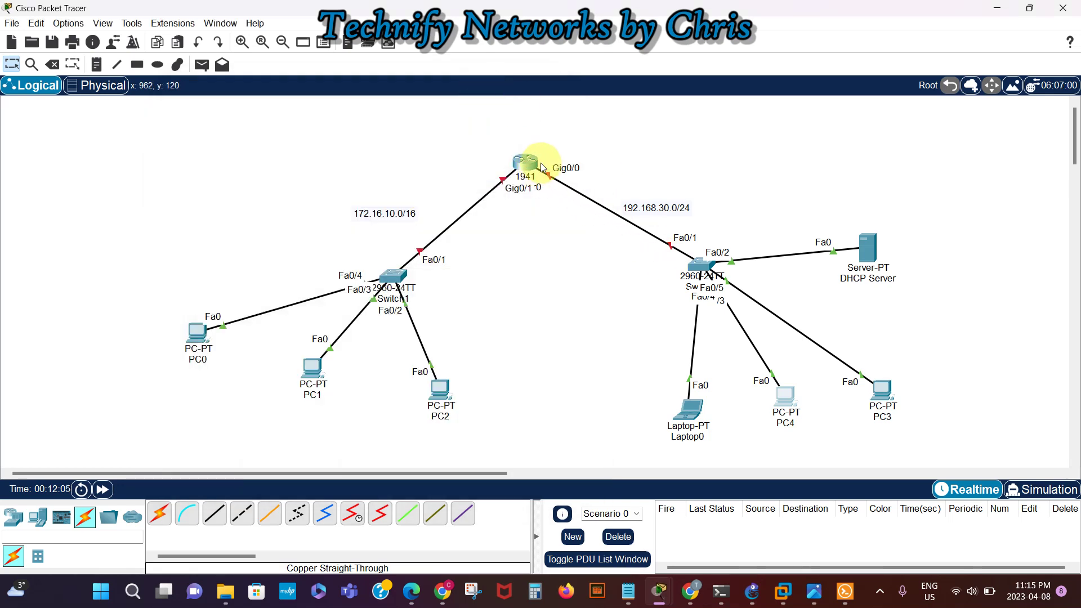
# Reopen the DHCP Server's DHCP service page listing its three pools
pyautogui.moveTo(535, 171)
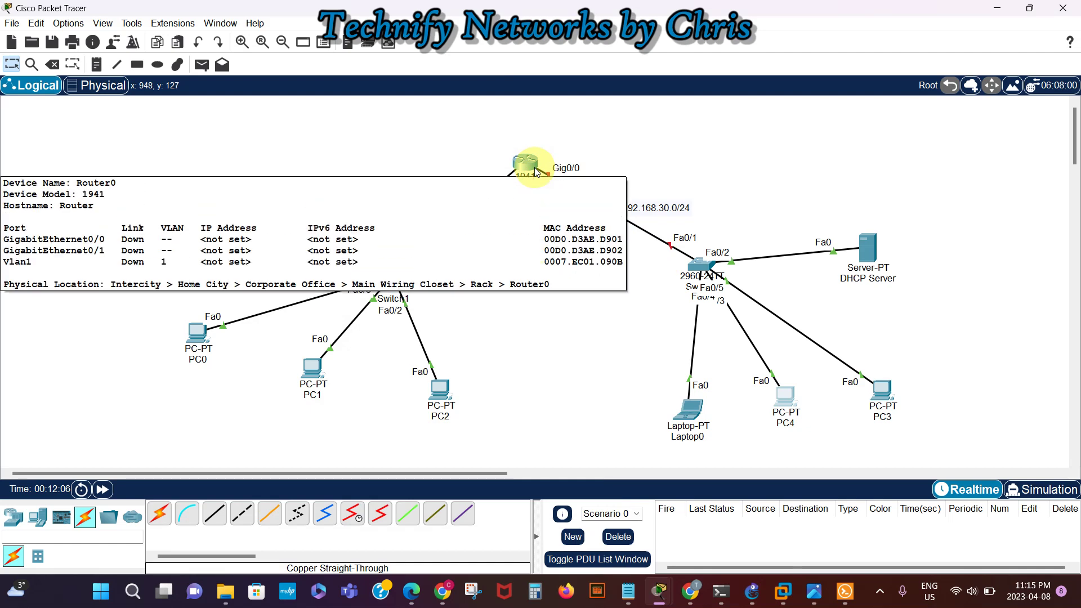
pyautogui.click(871, 252)
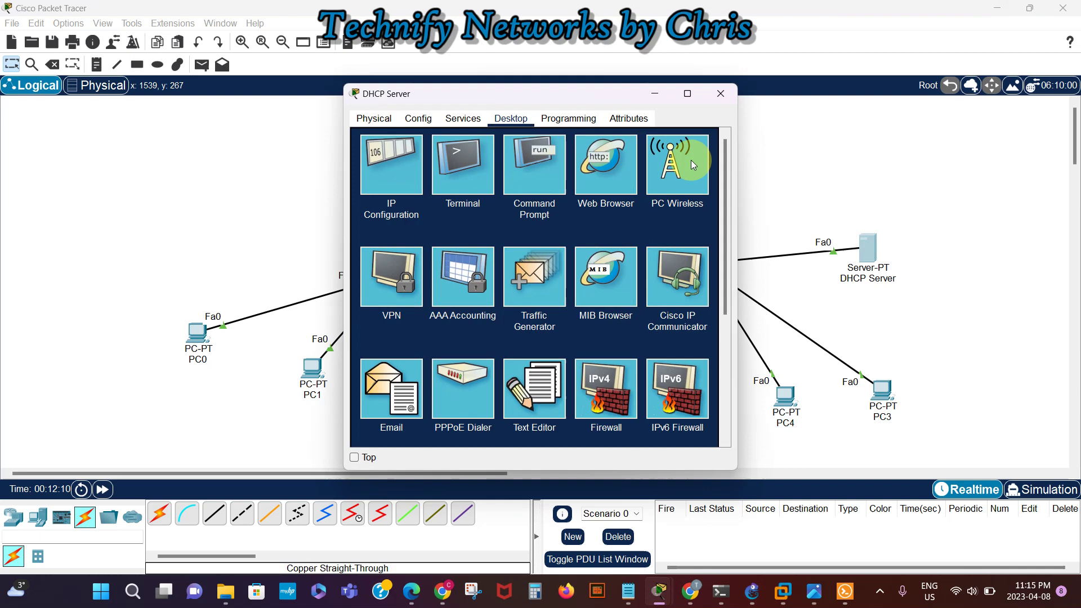
pyautogui.click(463, 120)
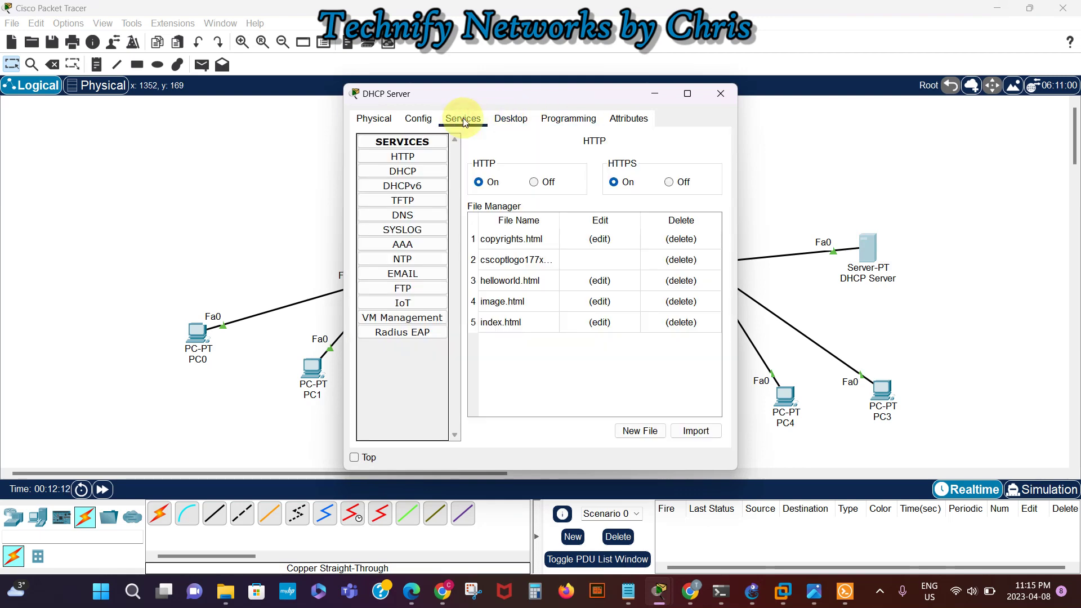
pyautogui.click(403, 171)
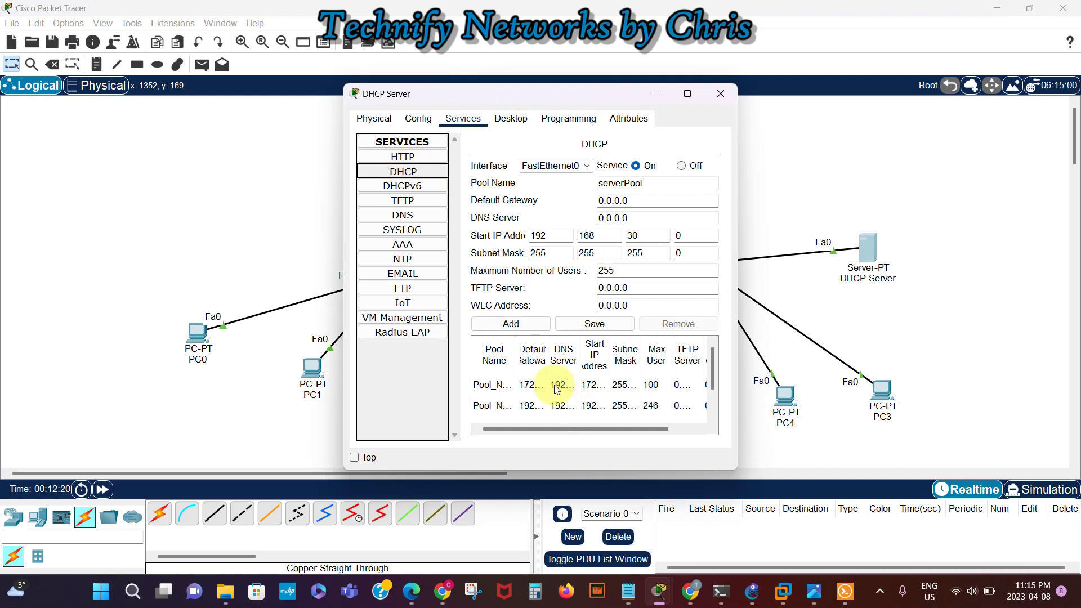
# Maximize the server window to view the full pool columns, then restore it
pyautogui.click(685, 95)
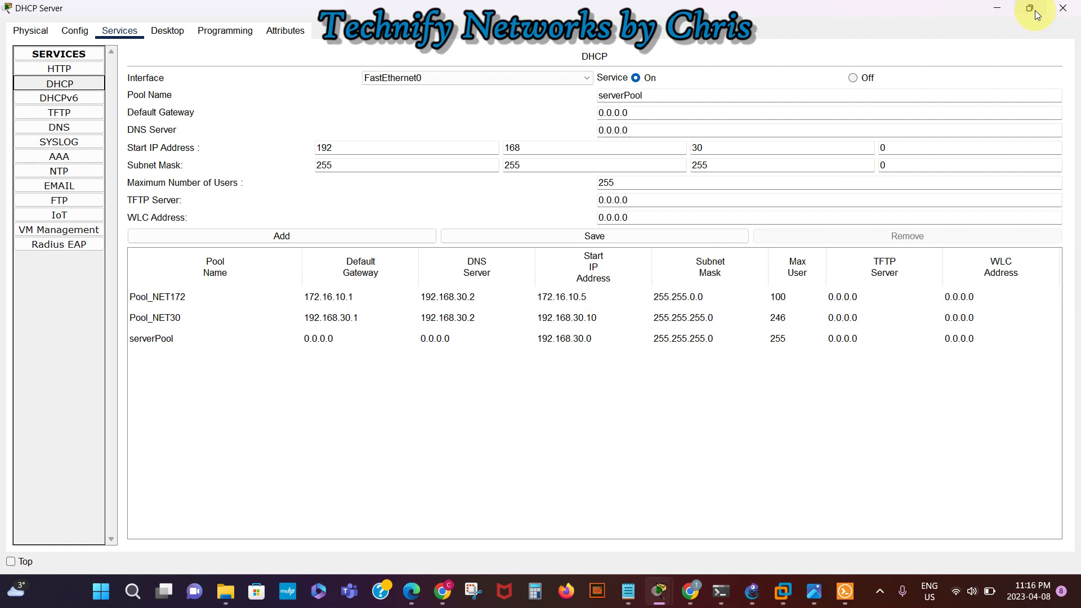
pyautogui.moveTo(1029, 8)
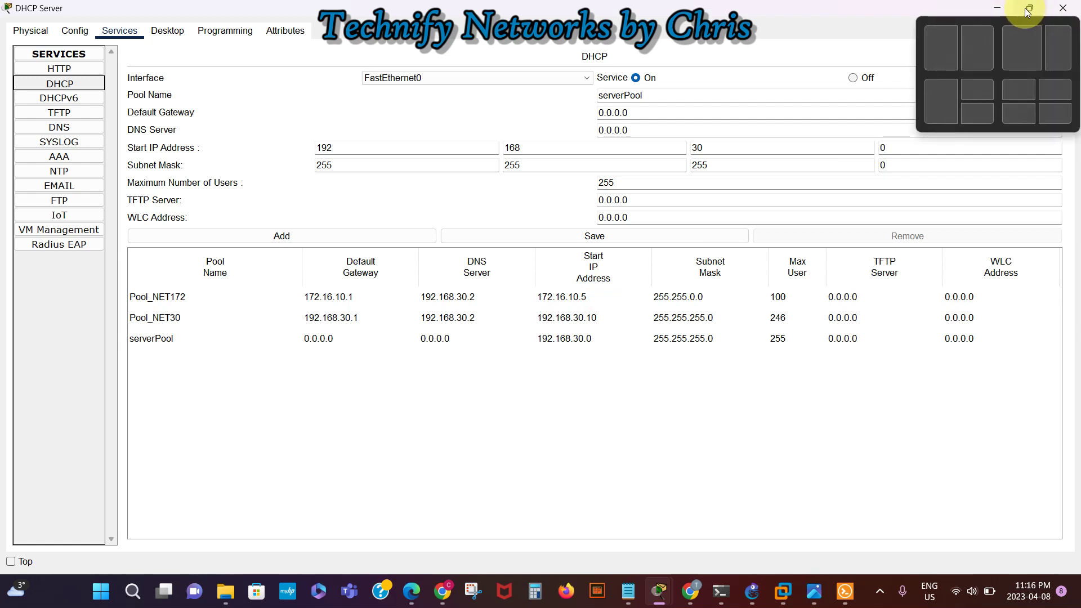
pyautogui.click(1028, 10)
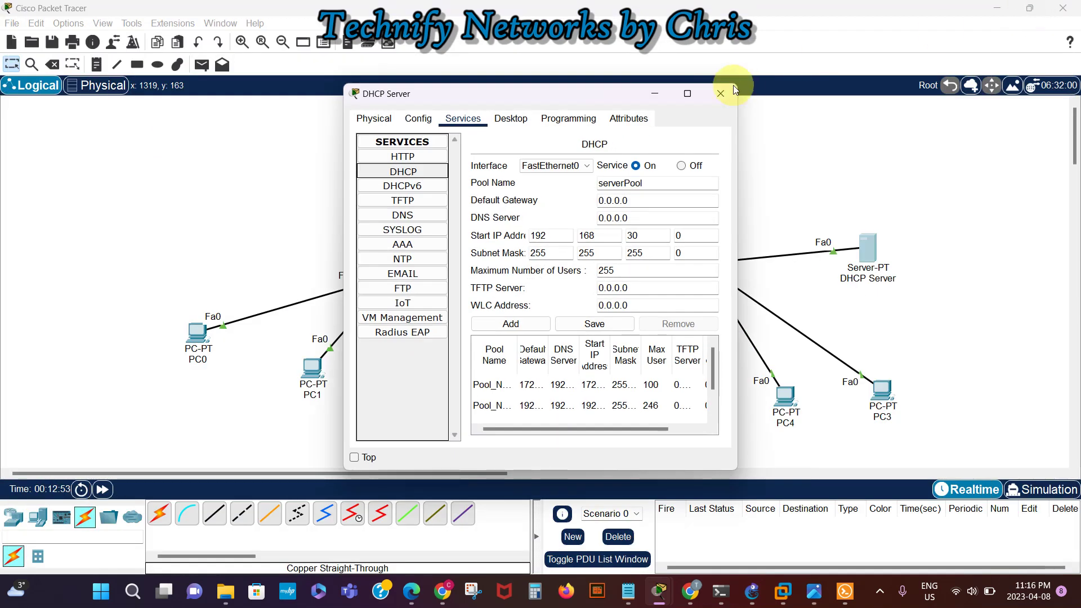
# Open Router0's CLI and answer 'no' to the initial configuration dialog
pyautogui.click(656, 95)
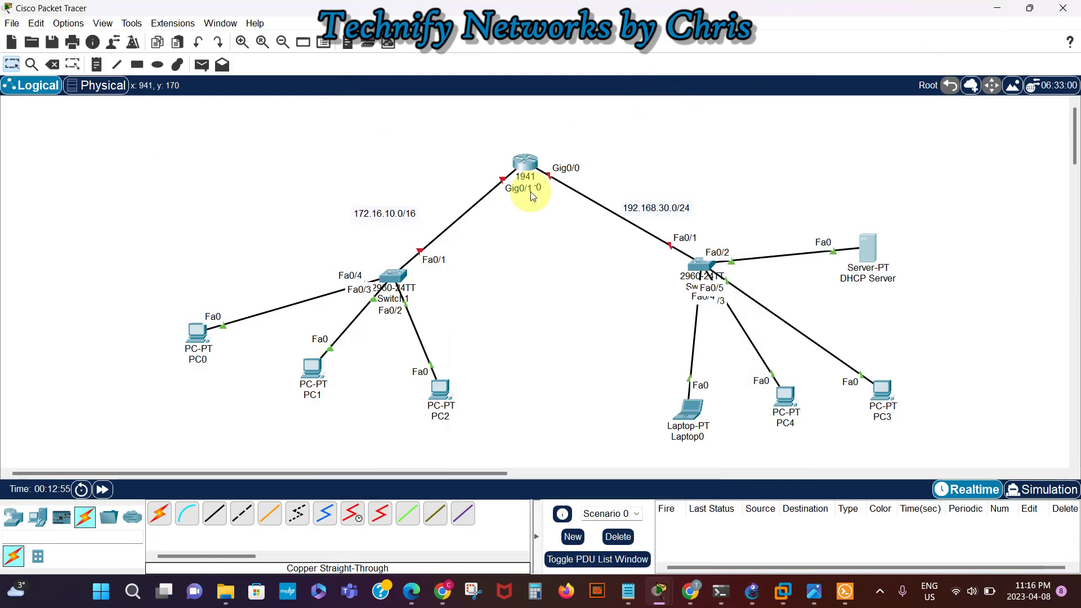
pyautogui.click(527, 166)
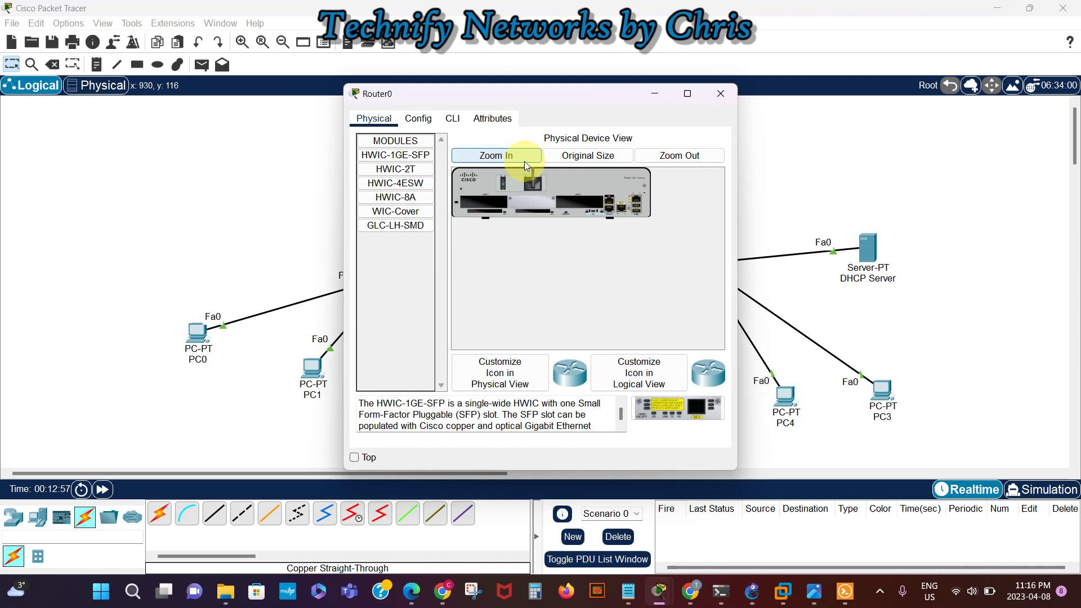
pyautogui.moveTo(592, 89); pyautogui.dragTo(299, 100)
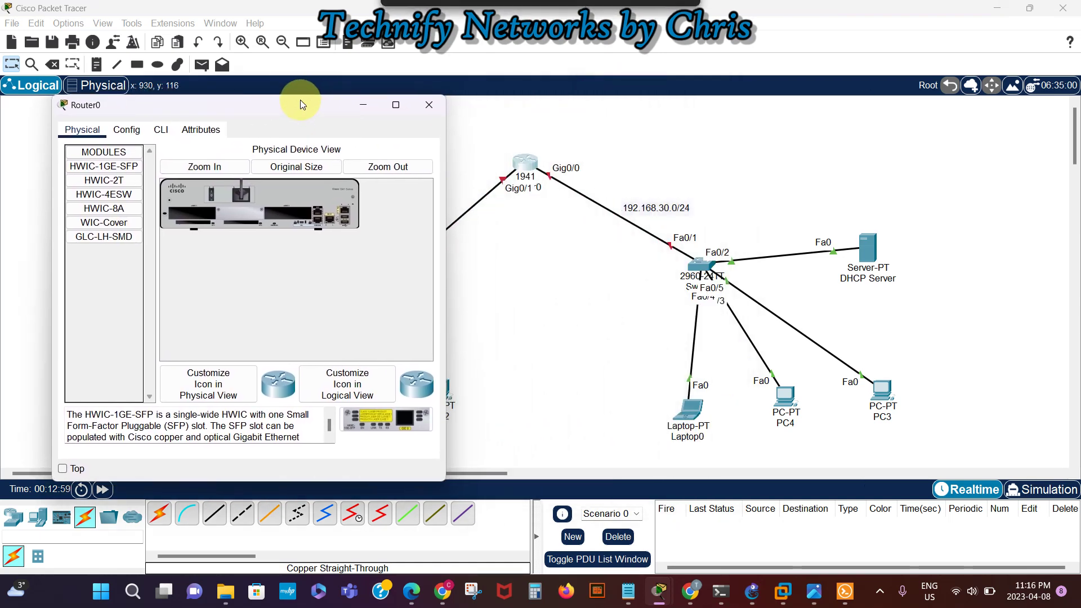
pyautogui.click(159, 130)
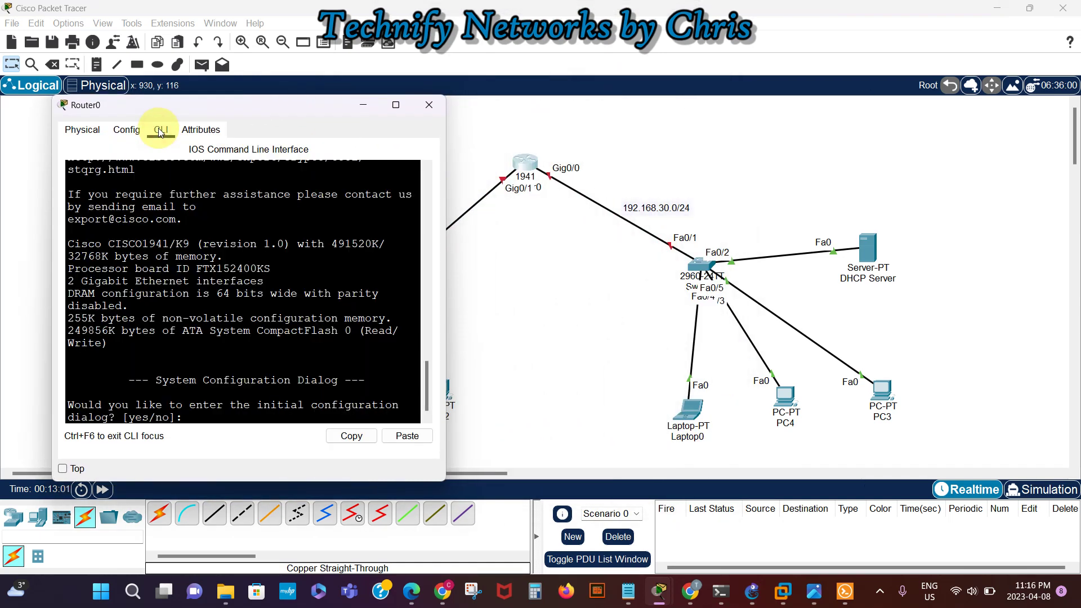
pyautogui.click(215, 419)
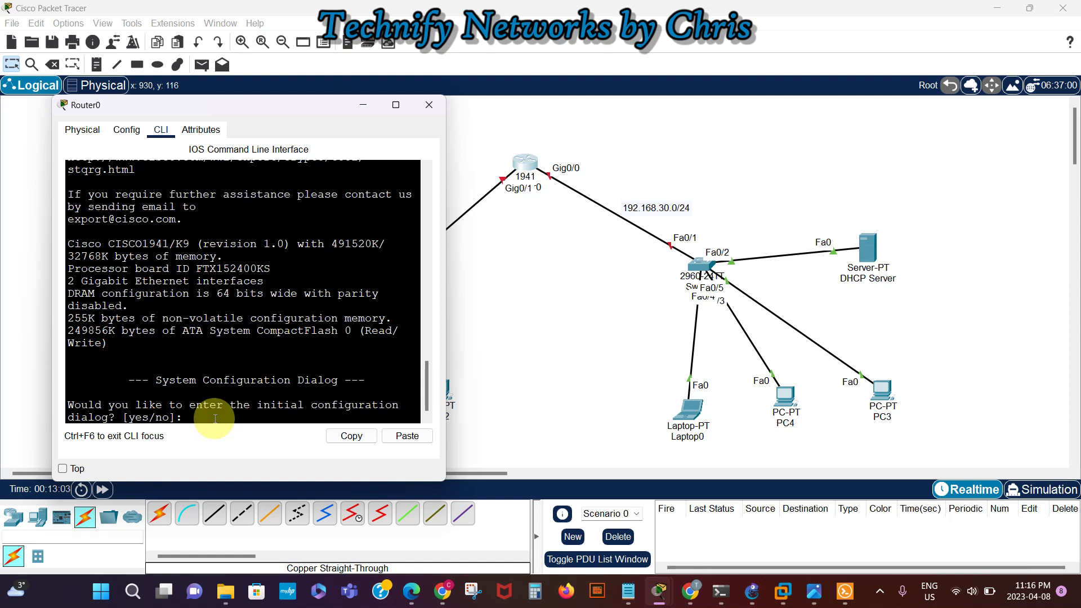
pyautogui.write('no')
pyautogui.press('Return')
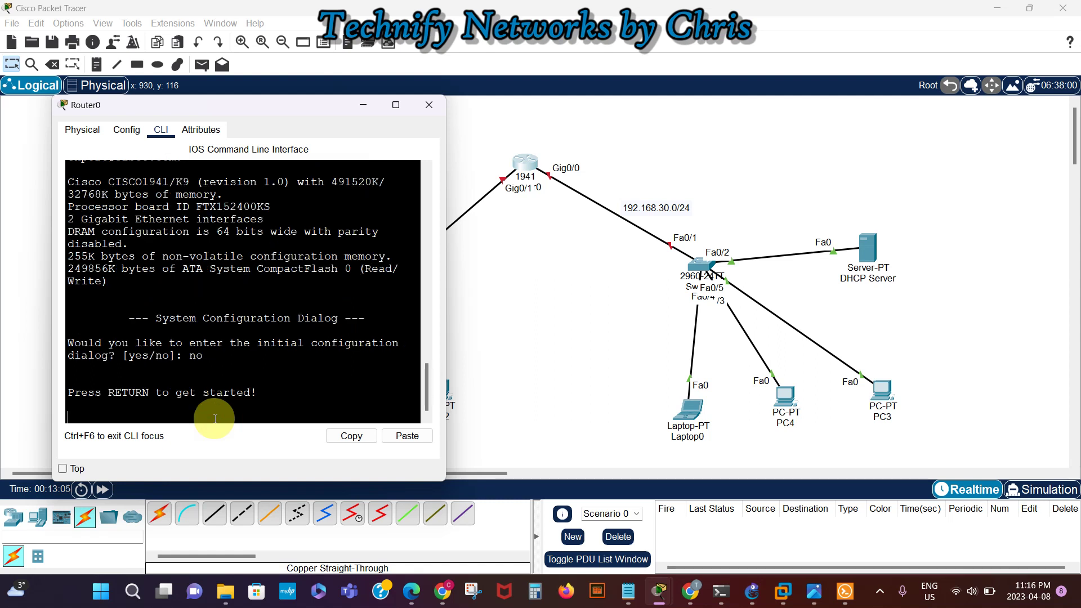
# Enter privileged mode and global configuration mode on Router0 with en and conf t
pyautogui.moveTo(446, 307); pyautogui.dragTo(515, 314)
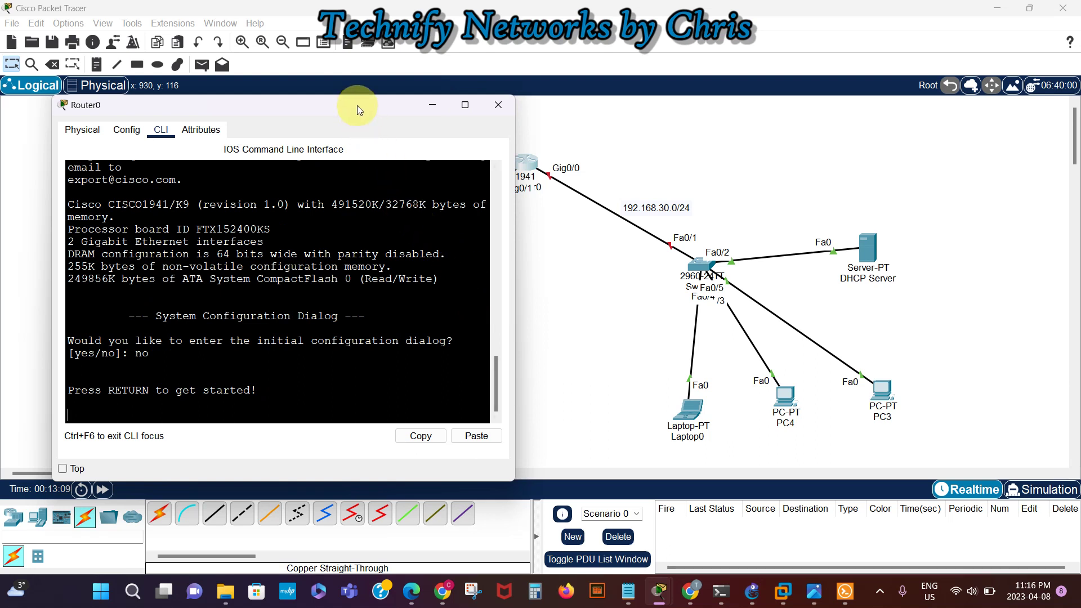
pyautogui.moveTo(357, 106); pyautogui.dragTo(312, 101)
pyautogui.click(241, 396)
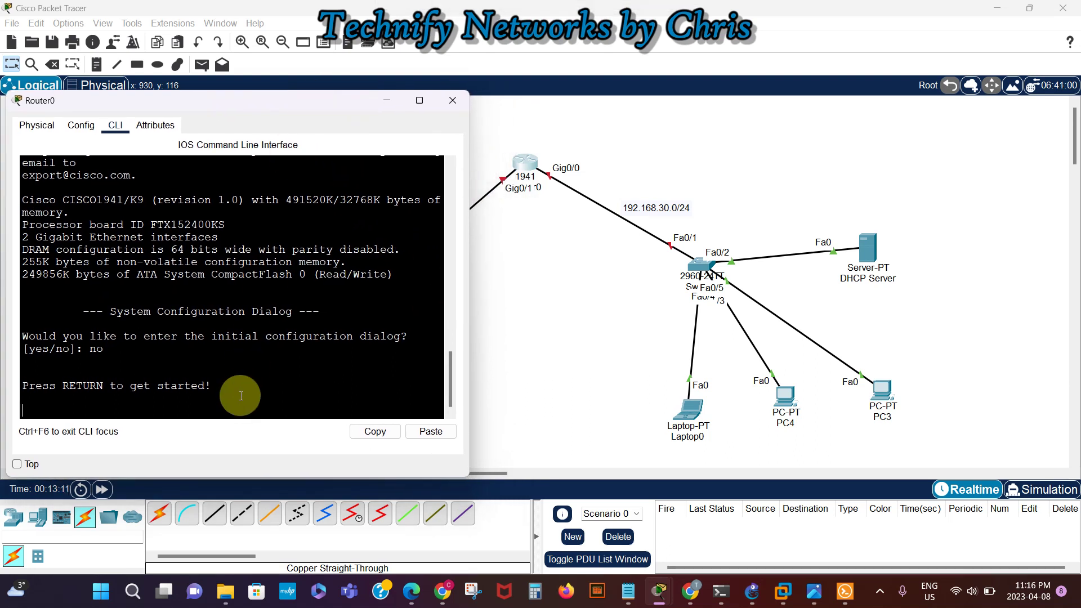
pyautogui.press('Return')
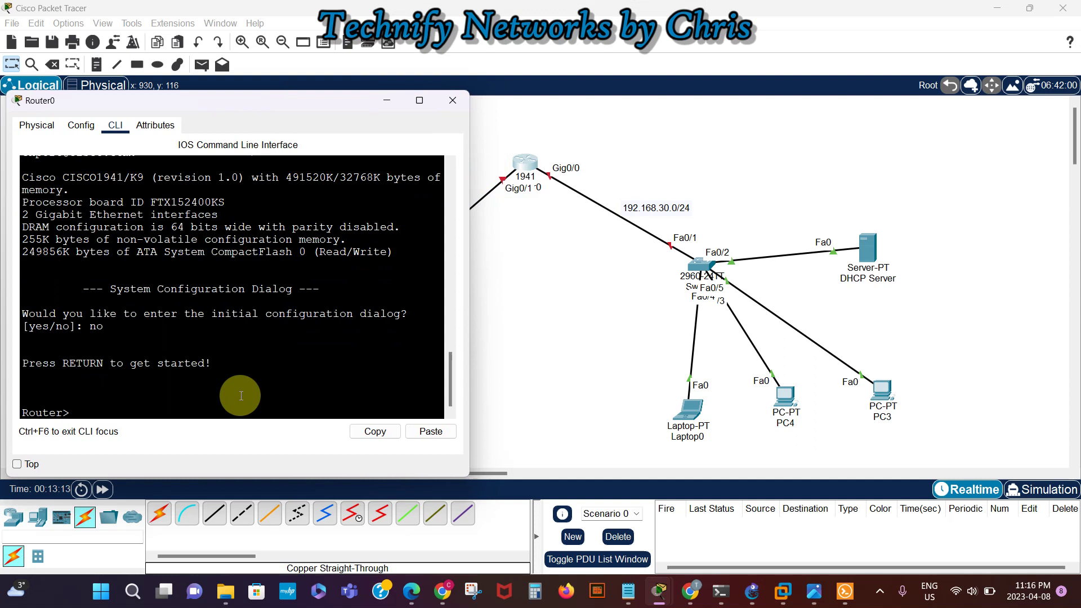
pyautogui.write('en')
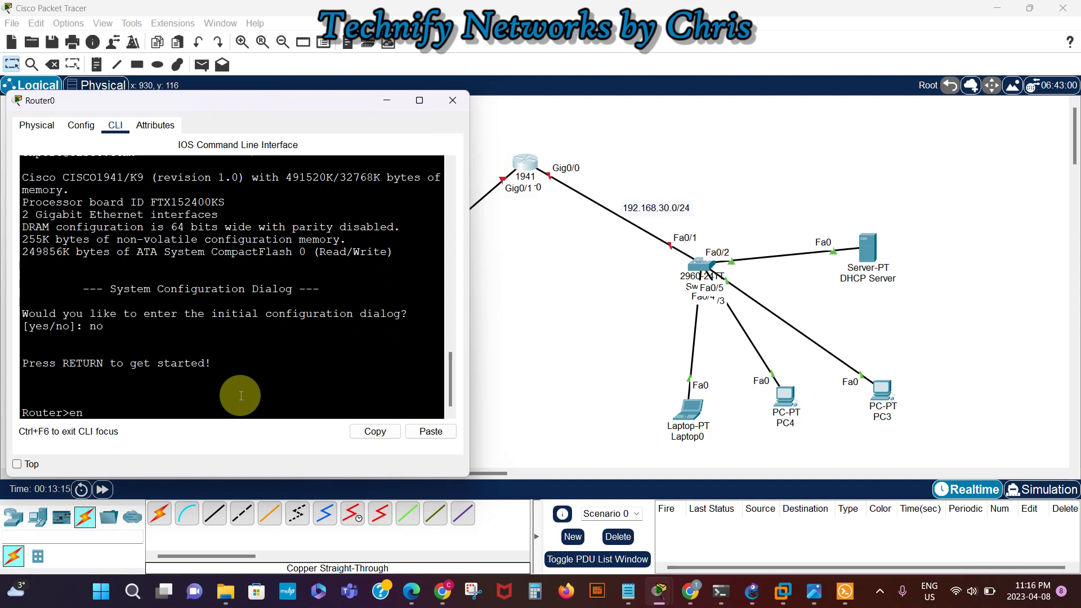
pyautogui.press('Return')
pyautogui.write('conf')
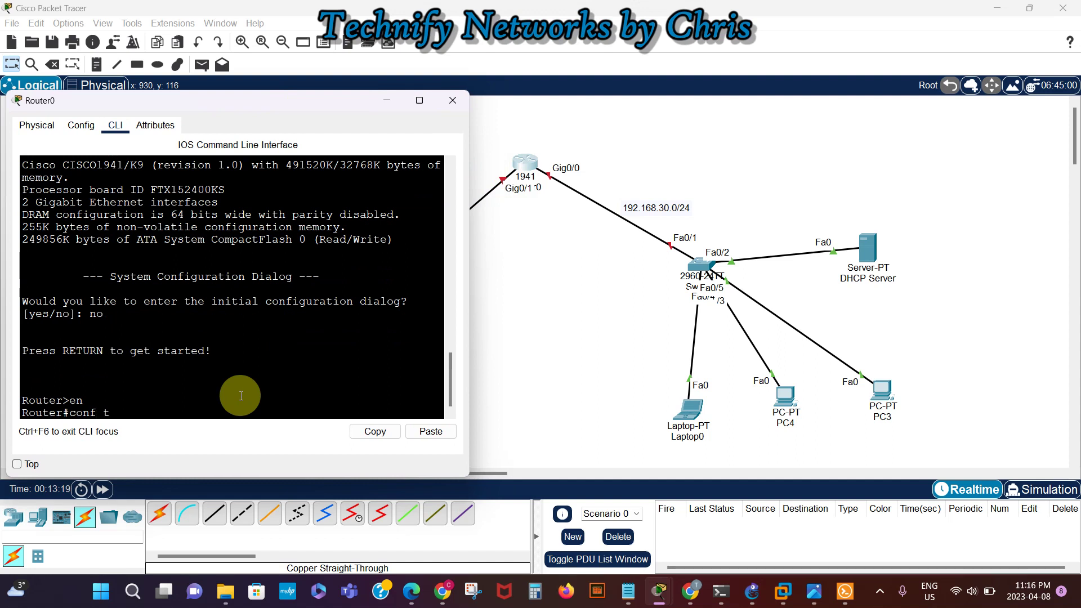
pyautogui.write(' t')
pyautogui.press('Return')
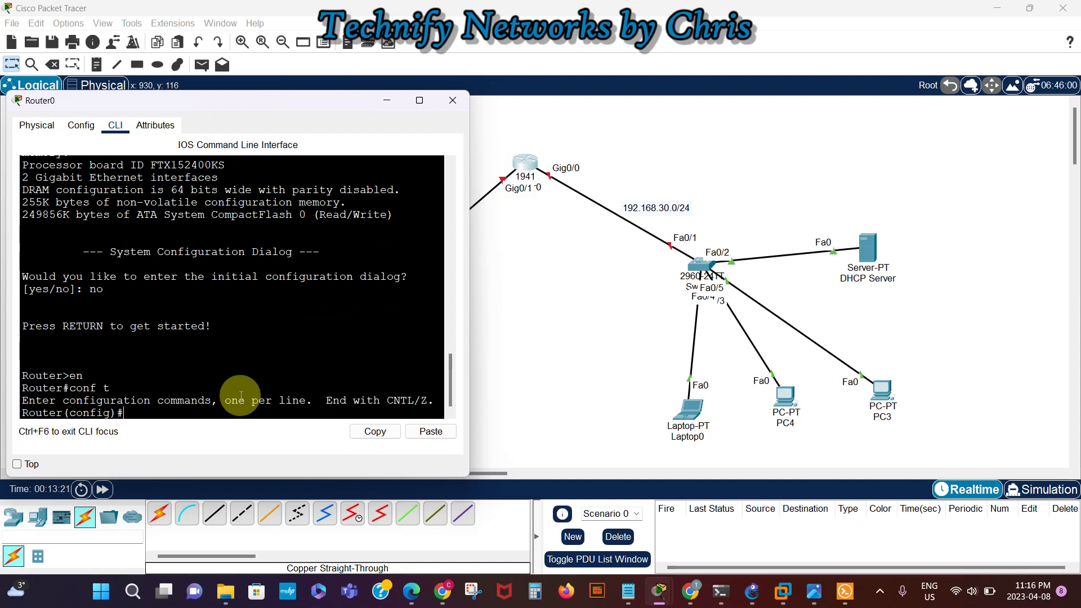
# Give GigabitEthernet0/0 the address 192.168.30.1 255.255.255.0 and enable it with no shut
pyautogui.write('int g0/0')
pyautogui.press('Return')
pyautogui.write('ip a')
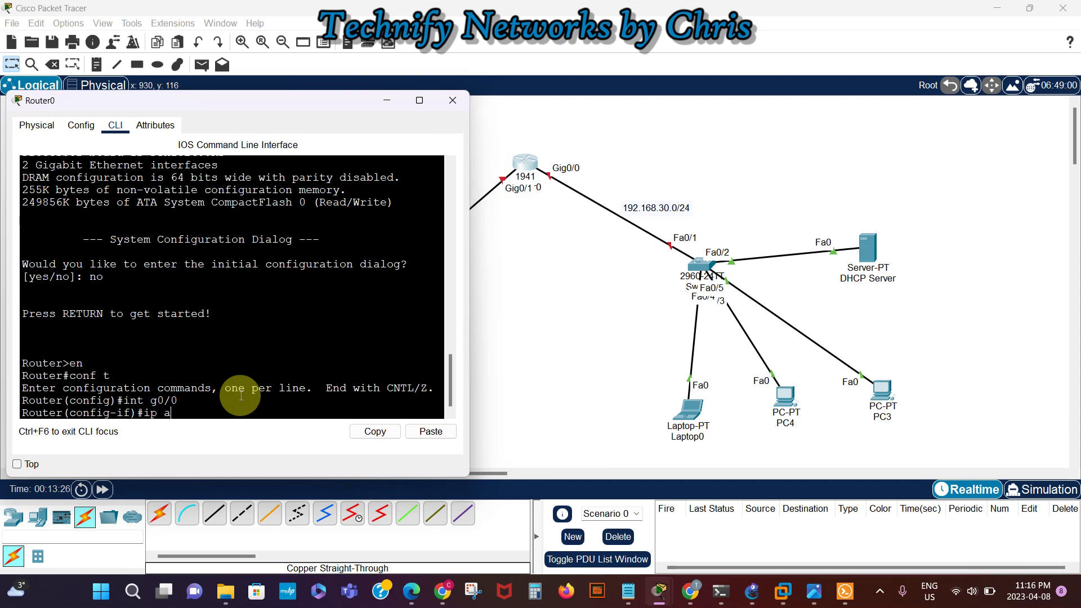
pyautogui.write('dd 1')
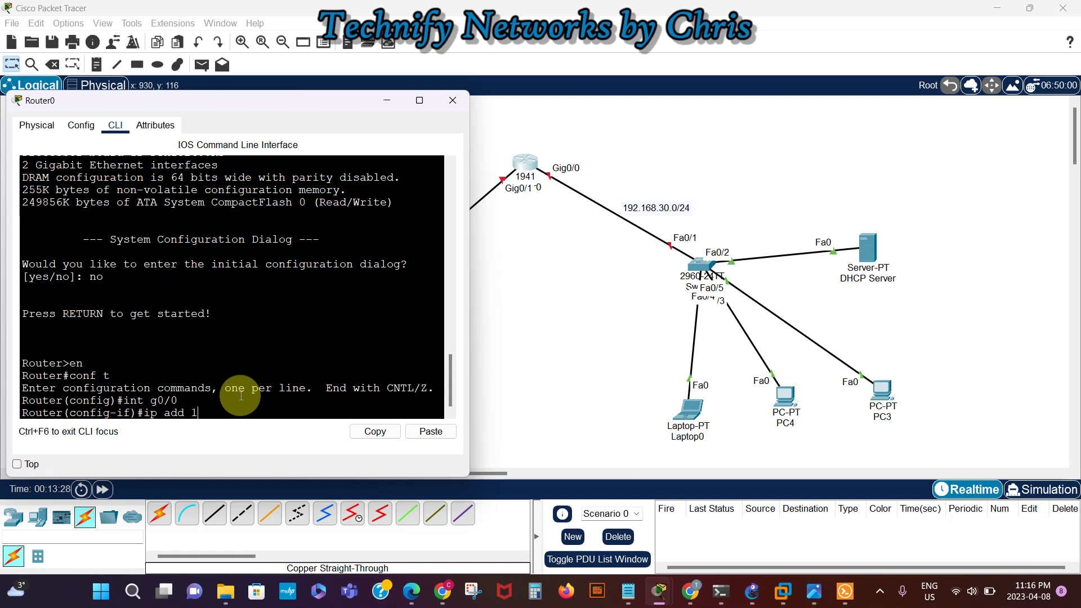
pyautogui.write('92.168.')
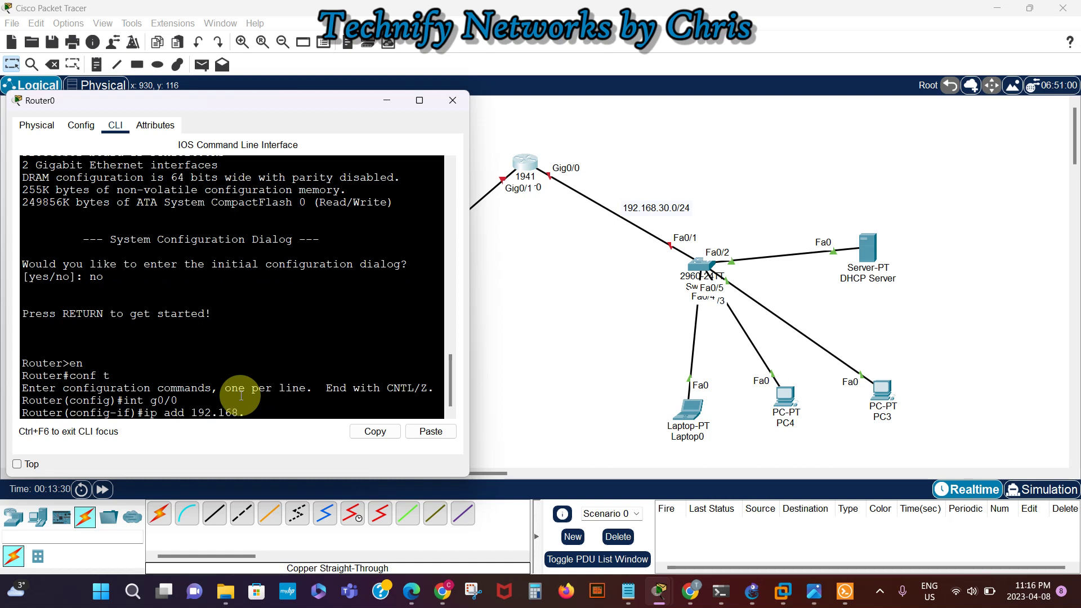
pyautogui.write('30.1 255.255.255')
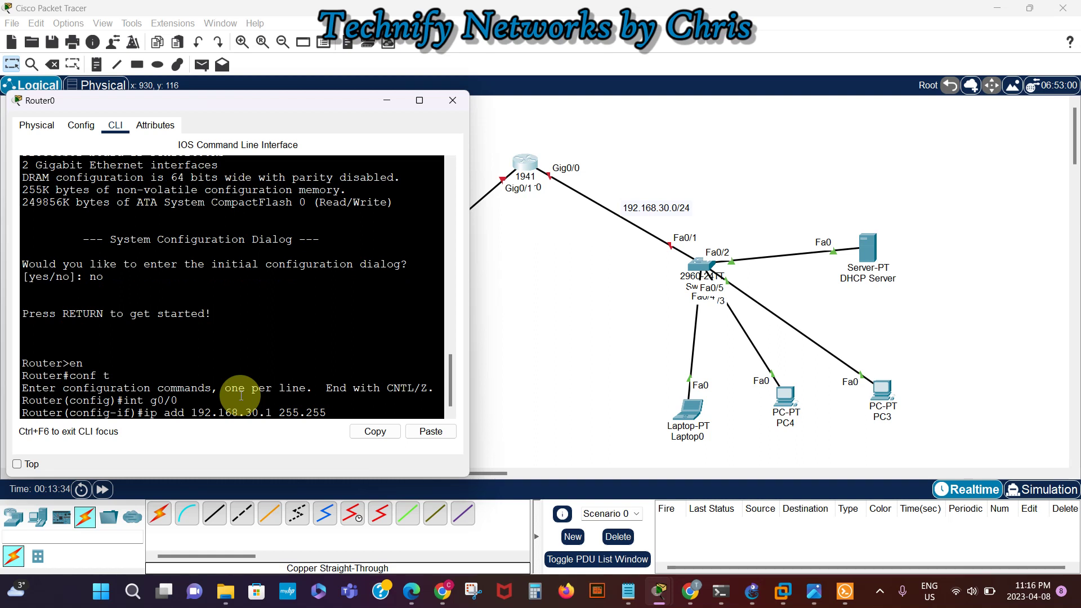
pyautogui.write('.0')
pyautogui.press('Return')
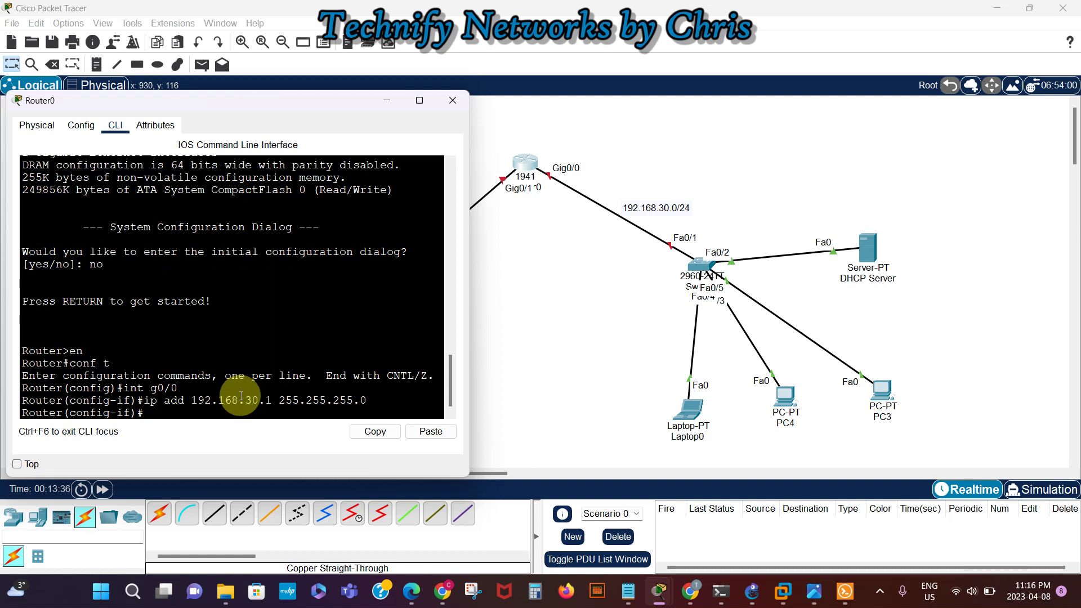
pyautogui.write('no shut')
pyautogui.press('Return')
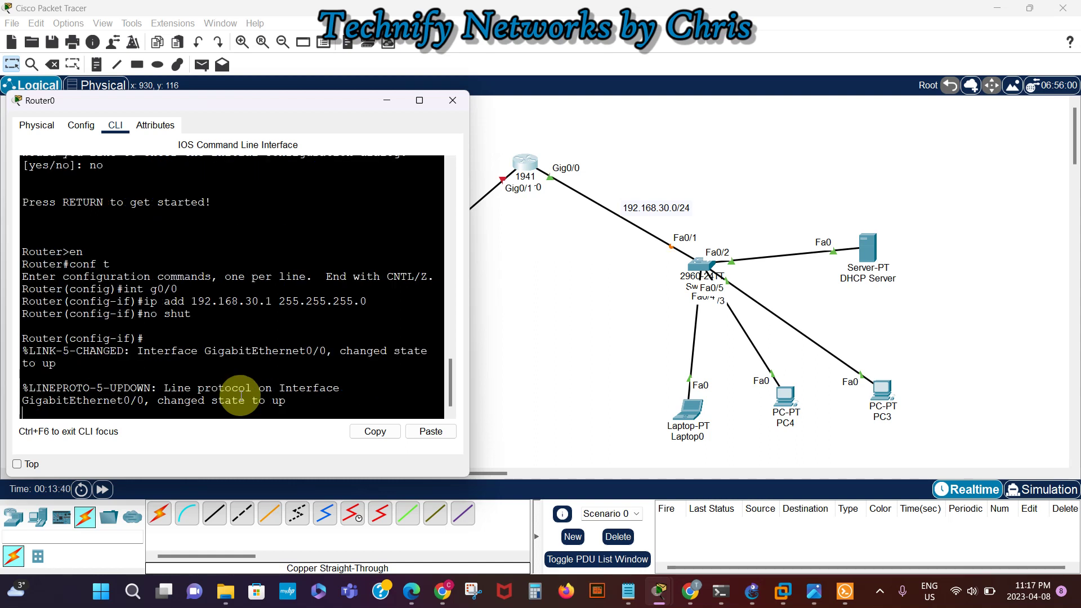
# Ping 192.168.30.2 from Router0 with 'do ping', repeating until all 5 replies succeed
pyautogui.press('Return')
pyautogui.press('Return')
pyautogui.press('Return')
pyautogui.press('Return')
pyautogui.press('Return')
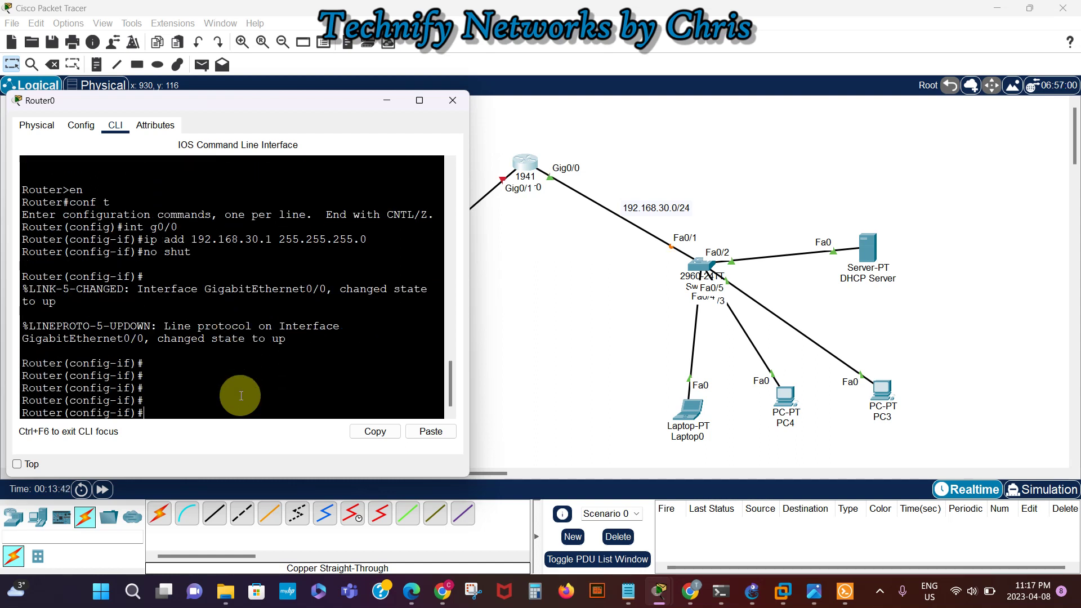
pyautogui.write('do')
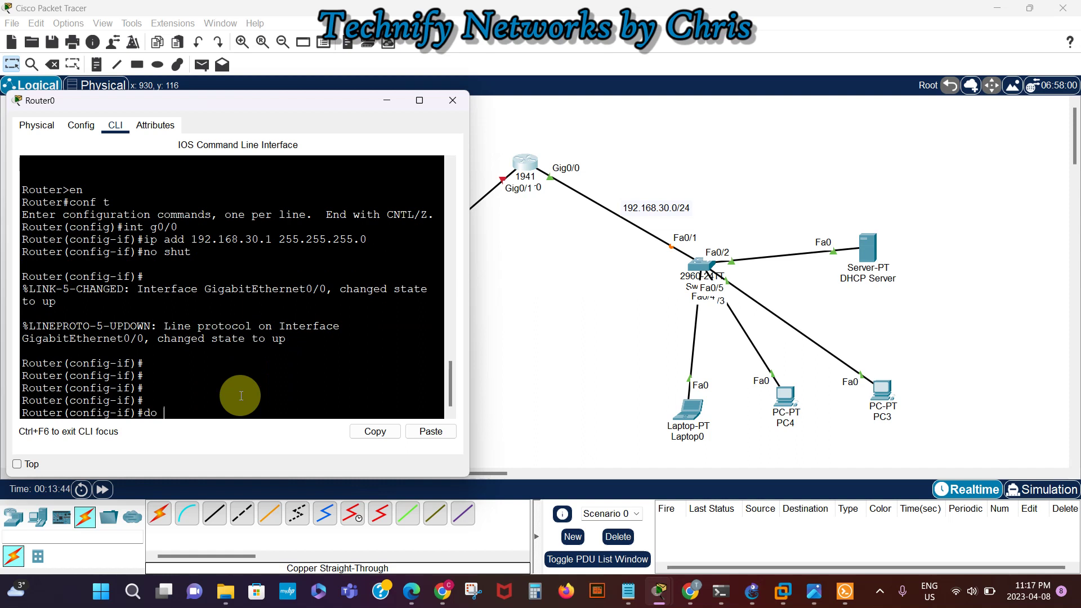
pyautogui.write(' p')
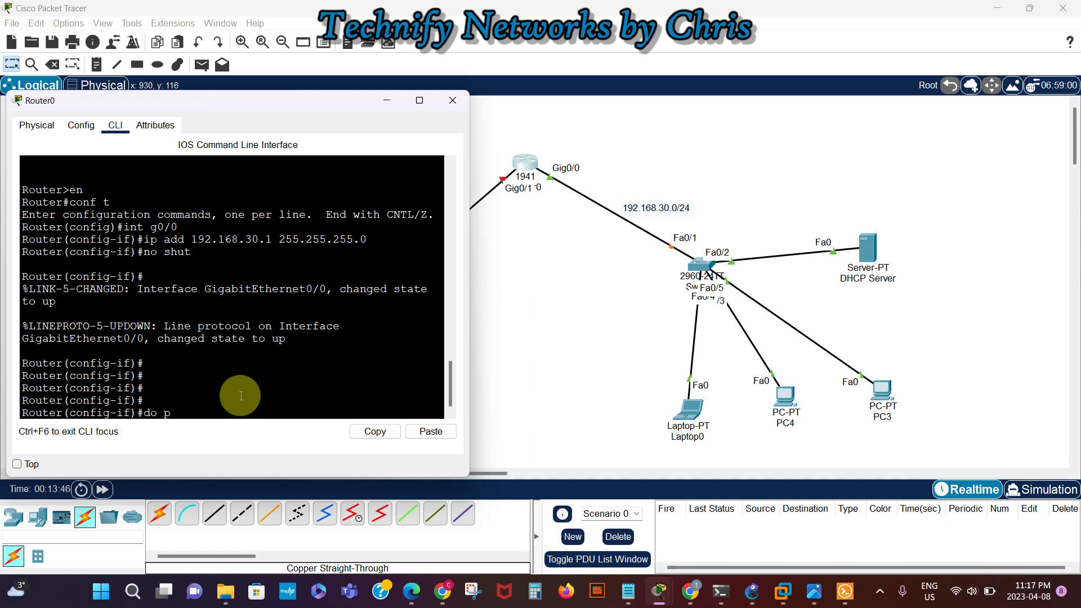
pyautogui.write('ing')
pyautogui.write(' 192.168.30.2')
pyautogui.press('Return')
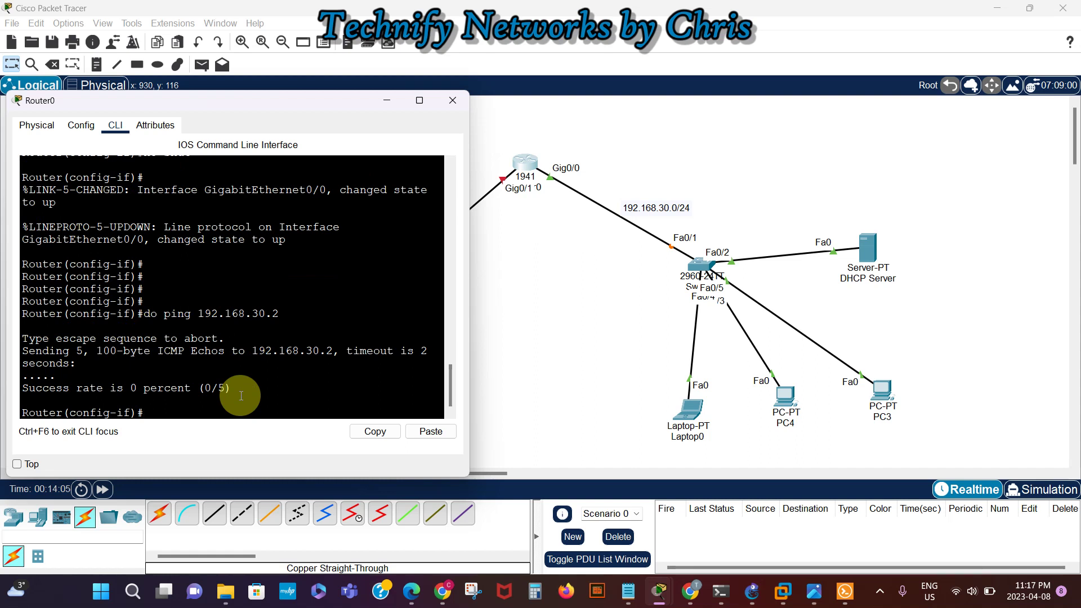
pyautogui.press('Up')
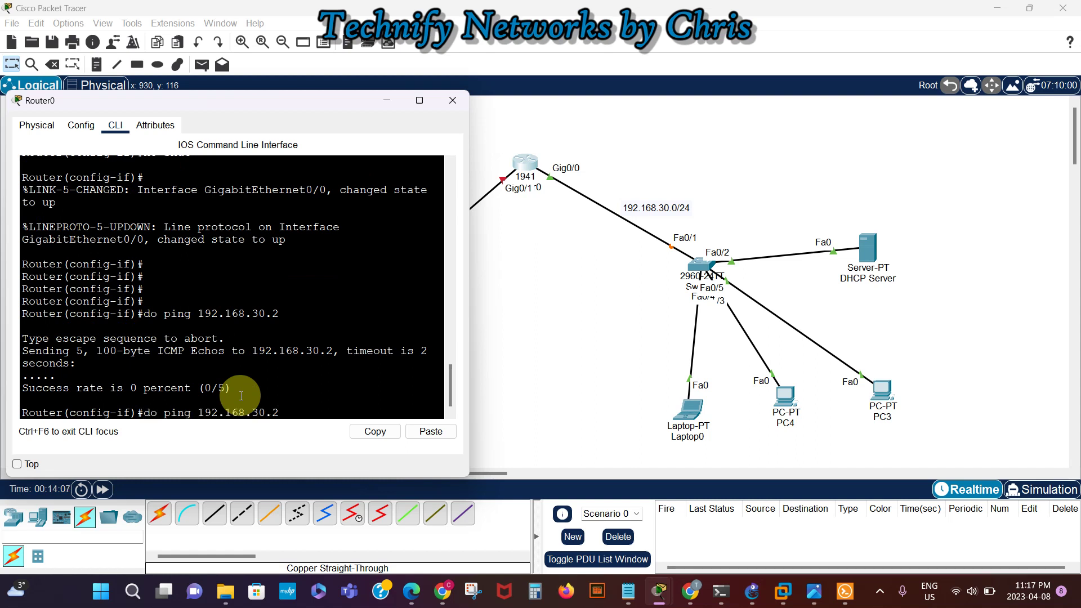
pyautogui.press('Return')
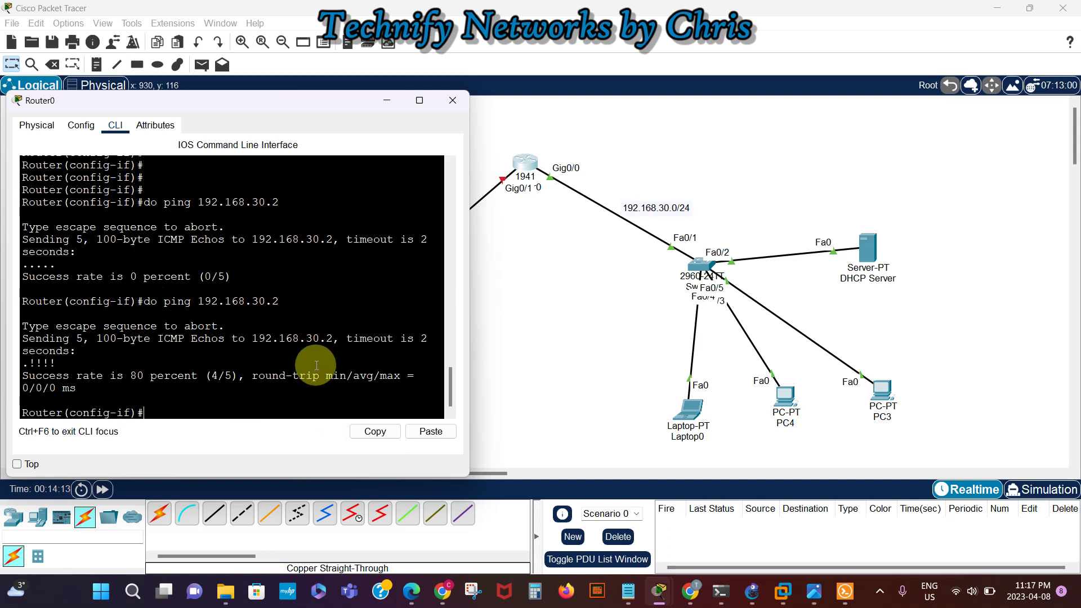
pyautogui.press('Up')
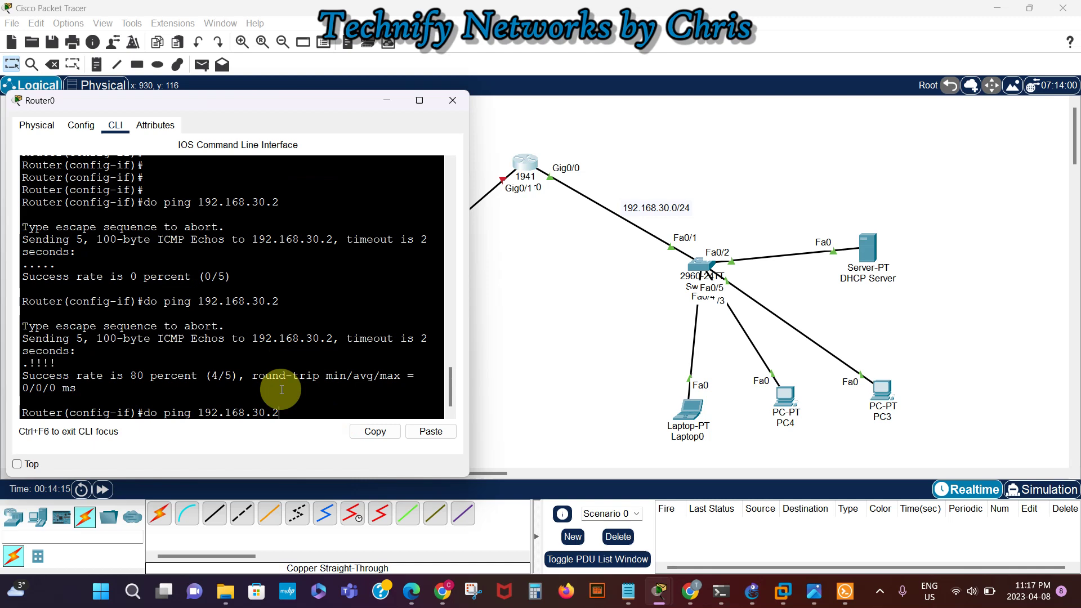
pyautogui.press('Return')
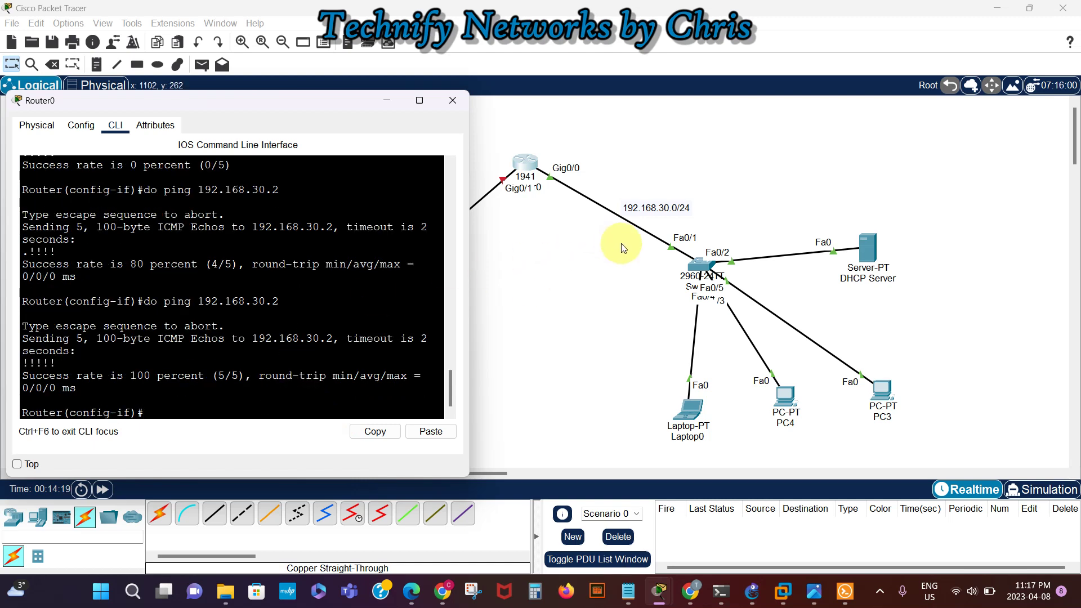
# Set PC3's IP Configuration to DHCP so it receives 192.168.30.3
pyautogui.click(883, 389)
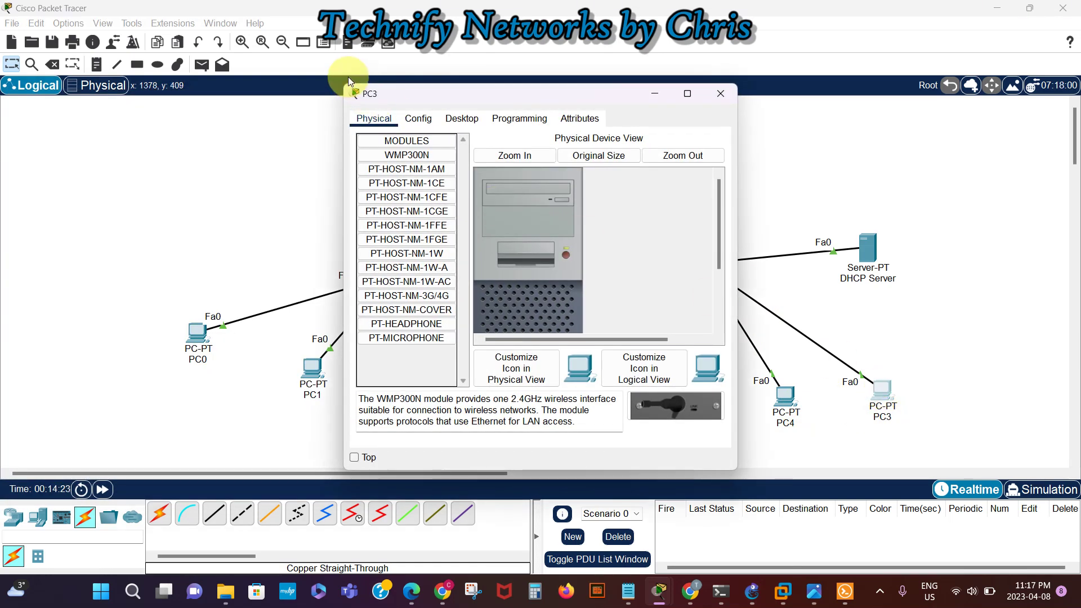
pyautogui.click(465, 124)
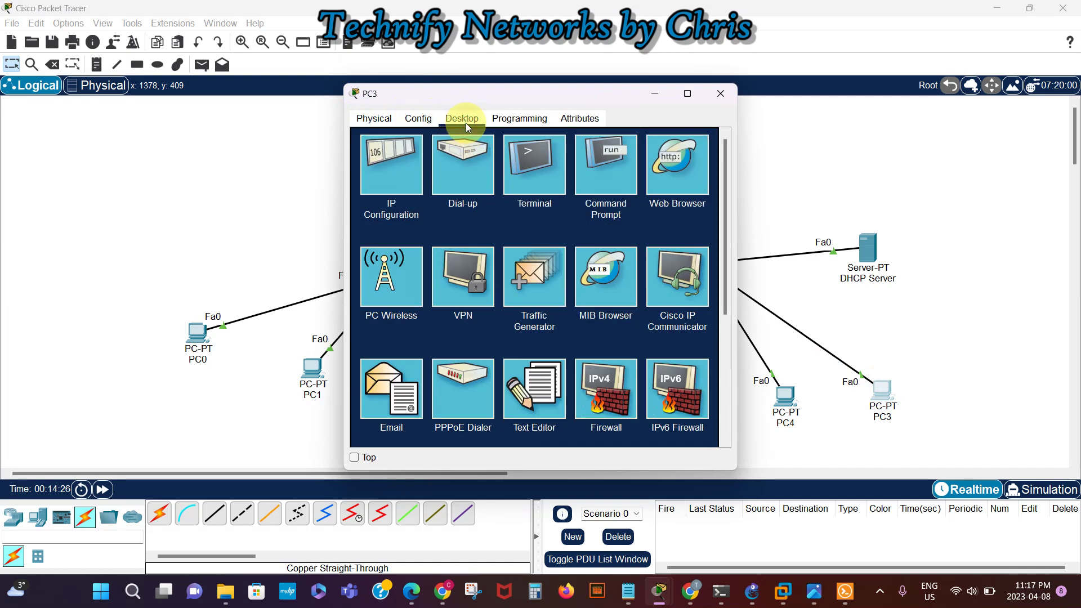
pyautogui.click(382, 174)
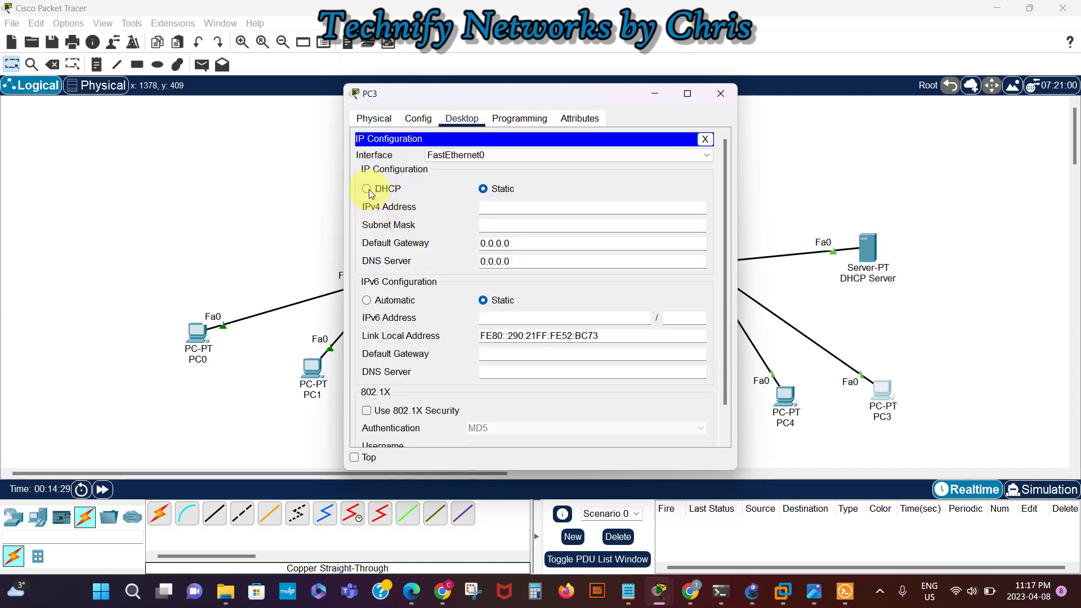
pyautogui.click(367, 189)
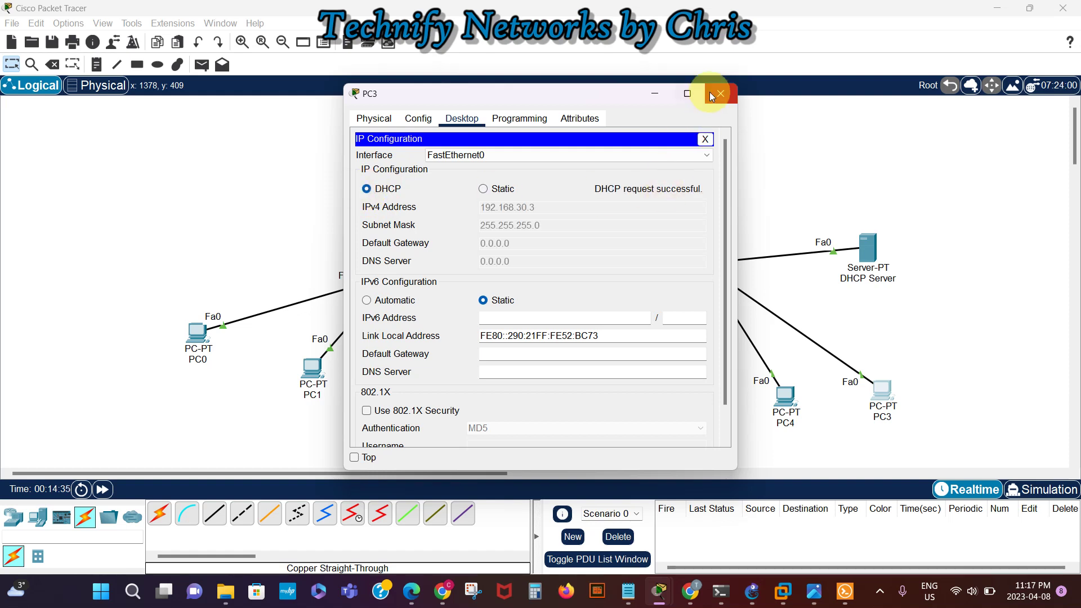
# Set PC4's IP Configuration to DHCP so it receives 192.168.30.4
pyautogui.click(657, 93)
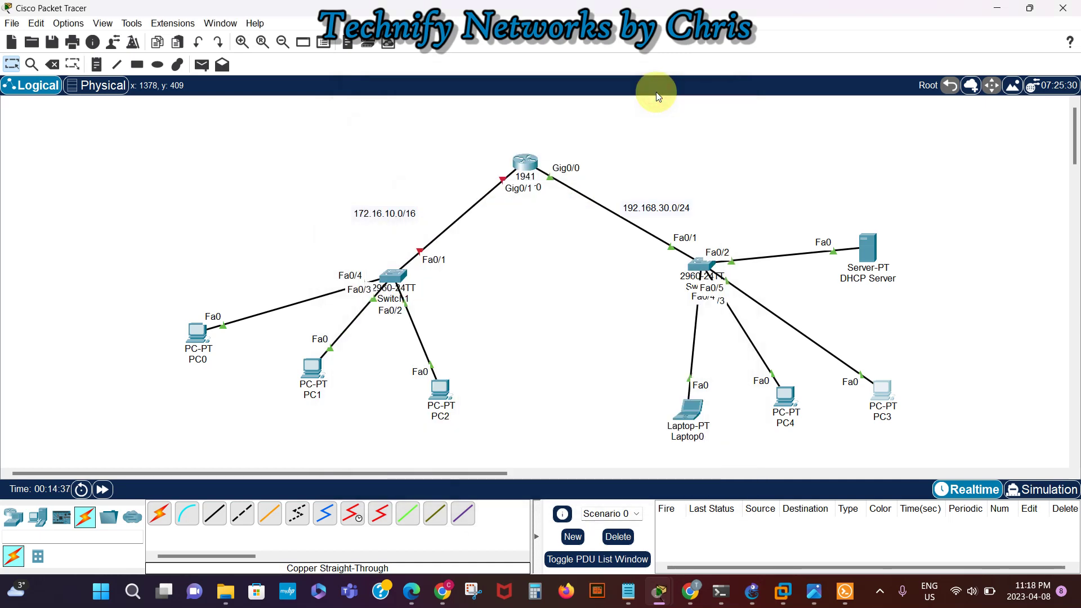
pyautogui.click(787, 396)
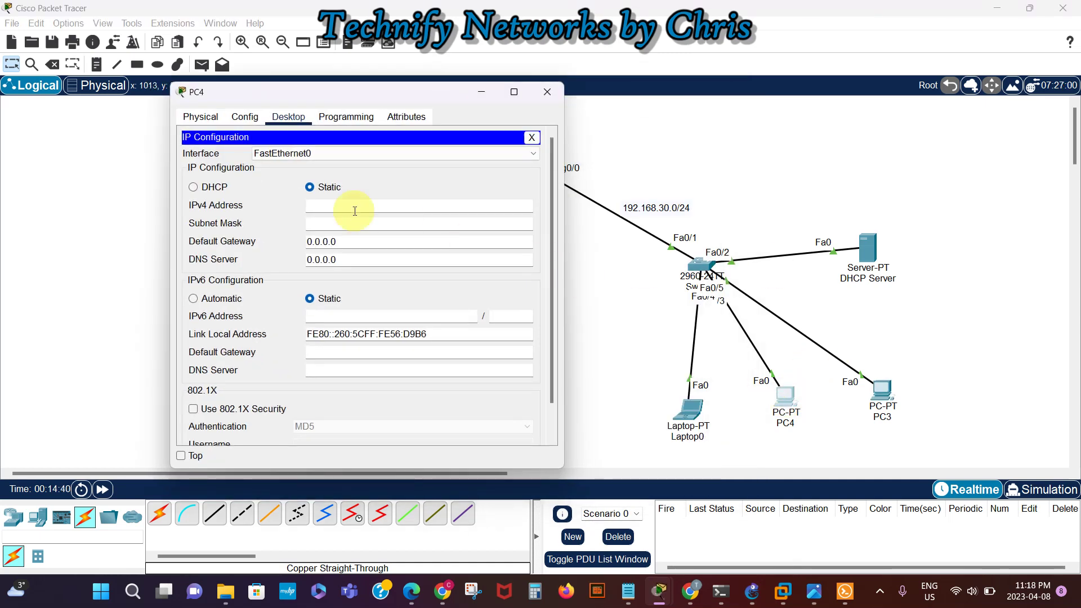
pyautogui.click(193, 187)
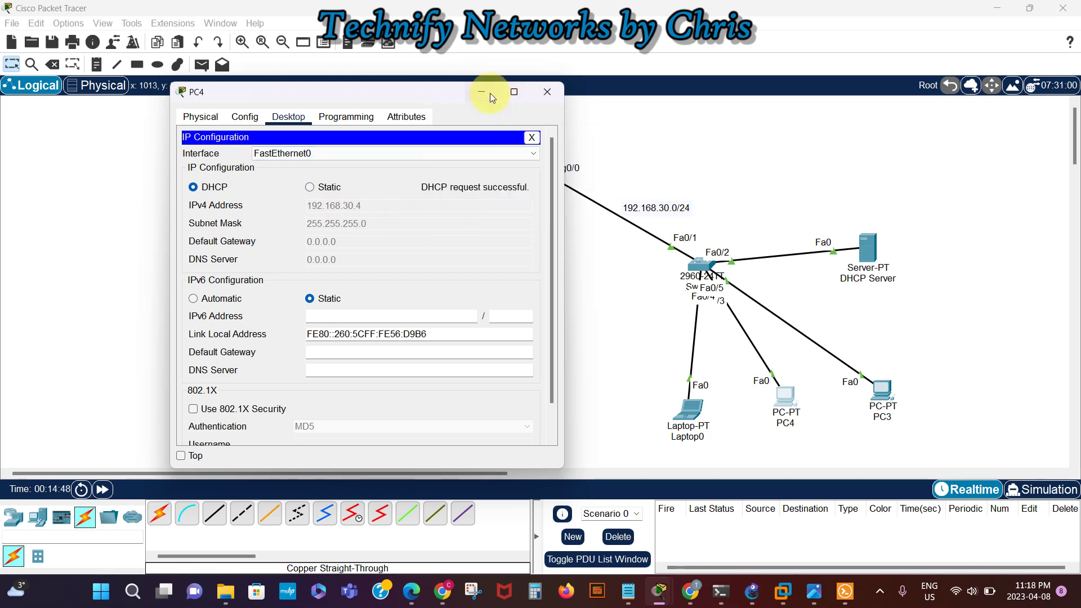
# Set Laptop0's IP Configuration to DHCP so it leases 192.168.30.5, then close it
pyautogui.click(548, 92)
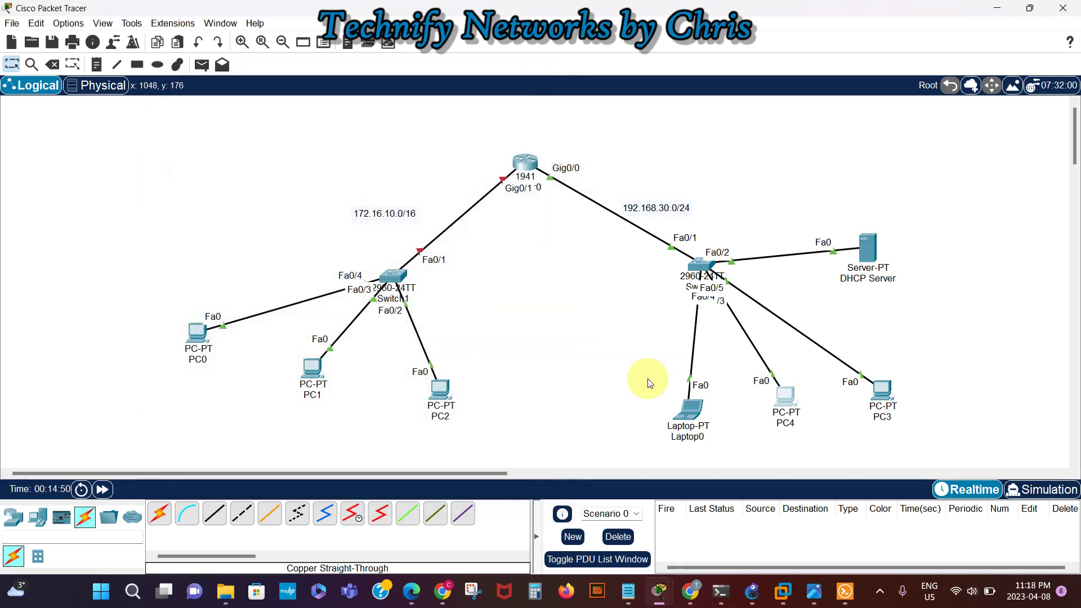
pyautogui.click(697, 414)
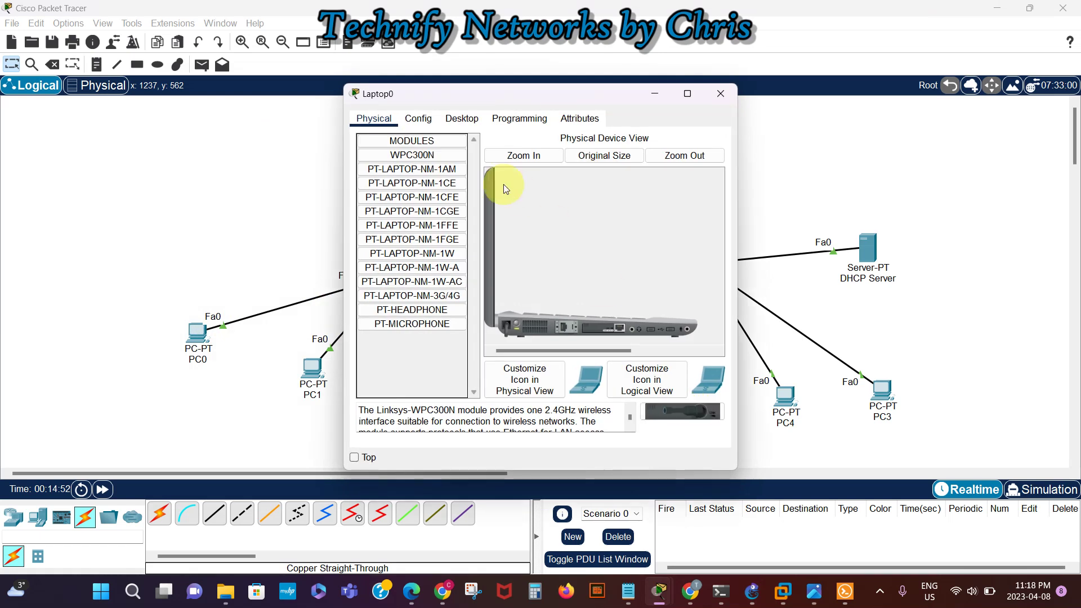
pyautogui.click(469, 123)
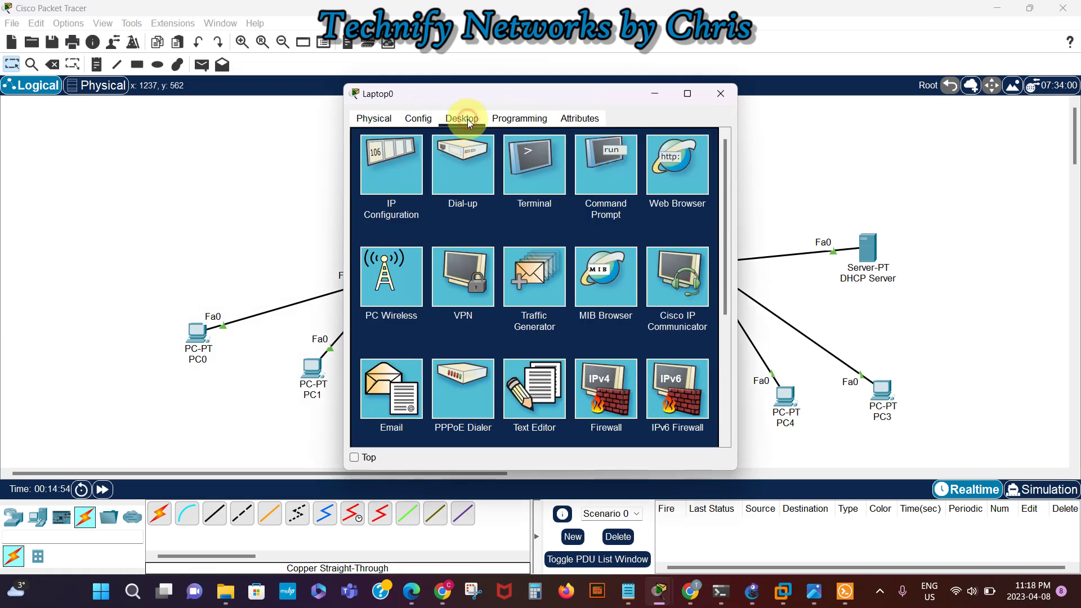
pyautogui.click(387, 153)
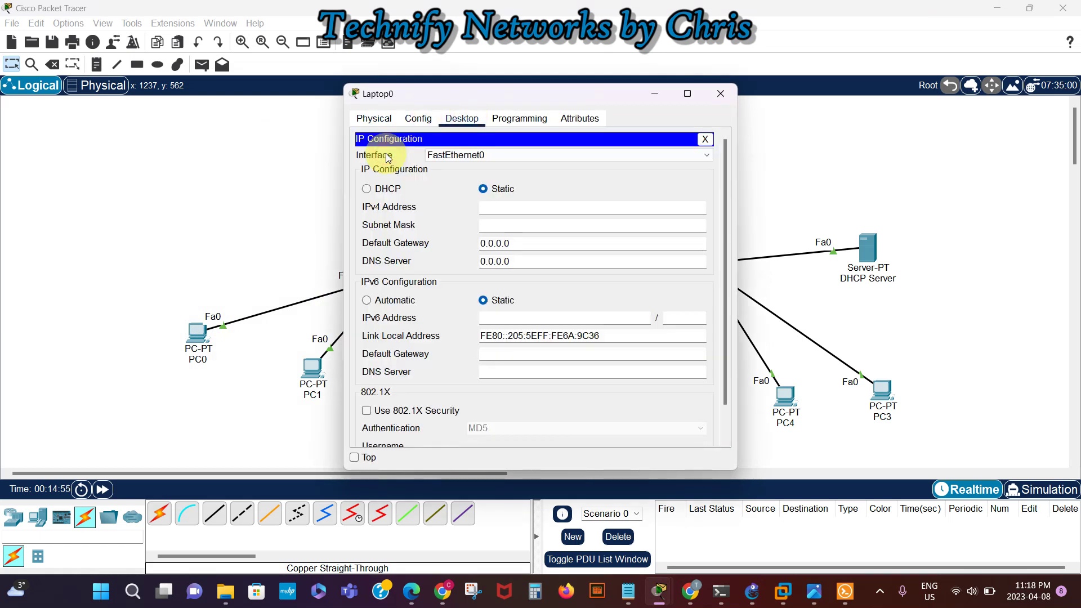
pyautogui.click(366, 189)
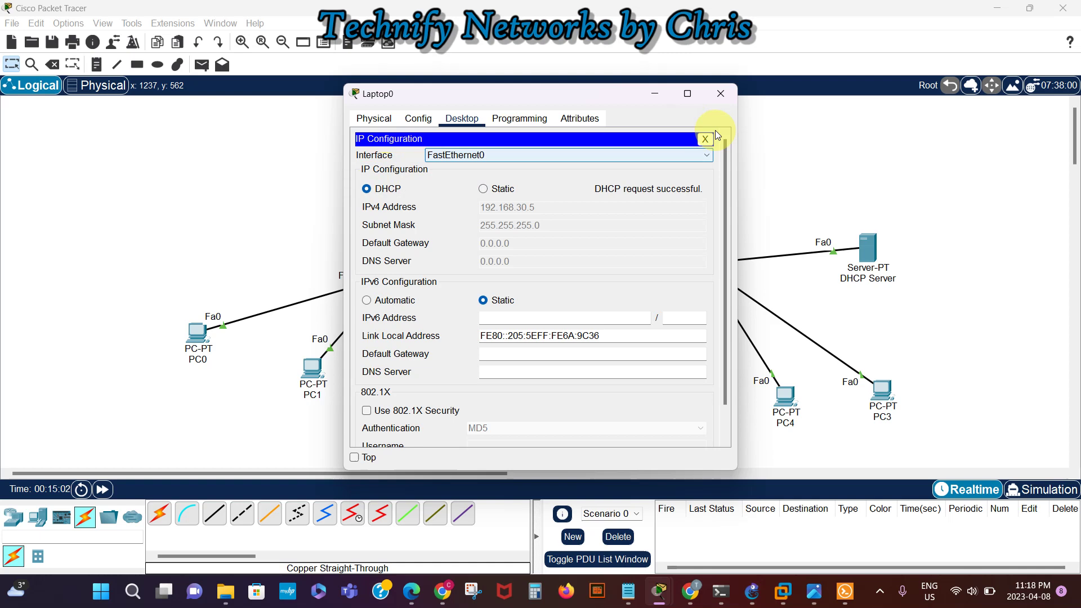
pyautogui.click(725, 94)
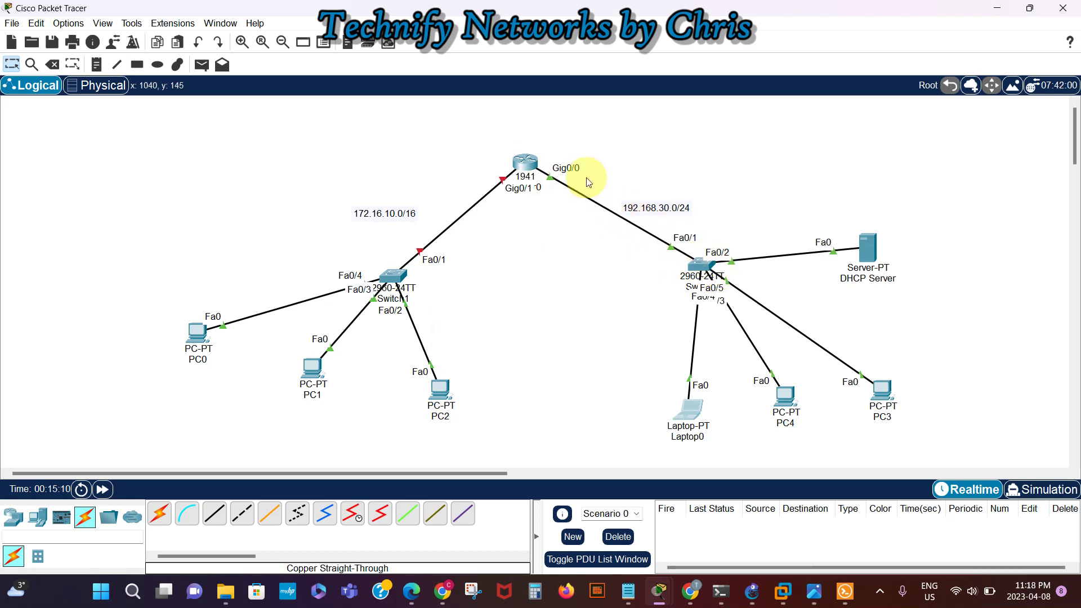
# Return to Router0's CLI and exit the current interface configuration
pyautogui.click(523, 163)
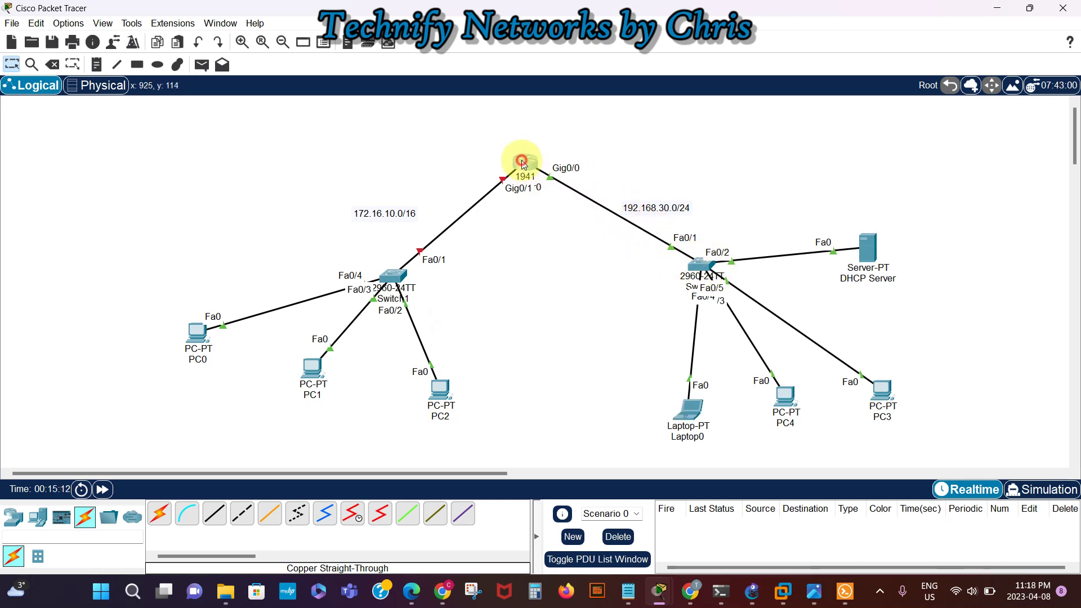
pyautogui.moveTo(307, 100); pyautogui.dragTo(941, 109)
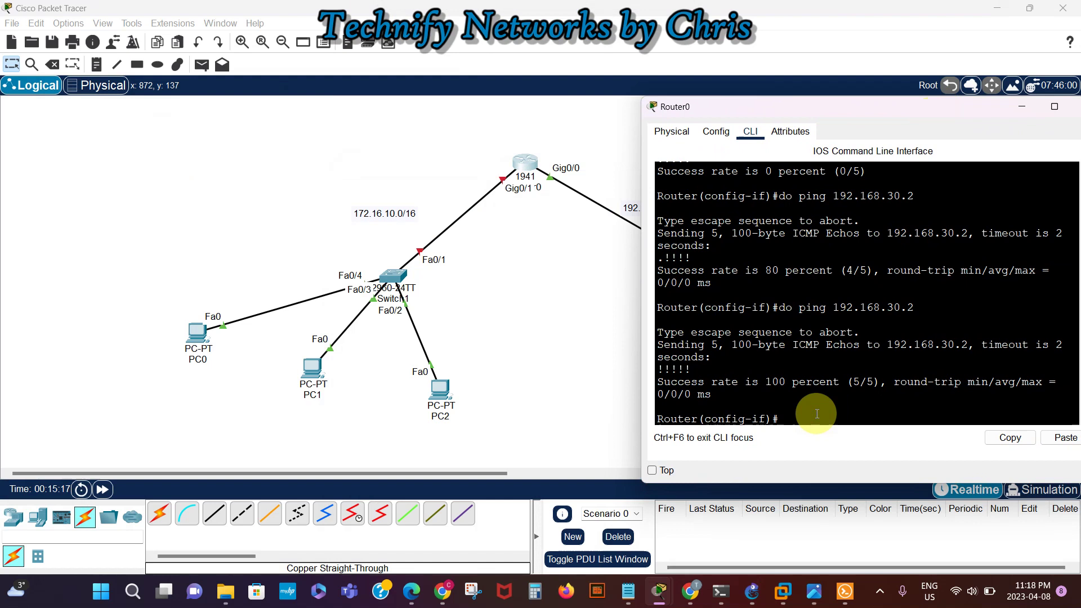
pyautogui.write('it')
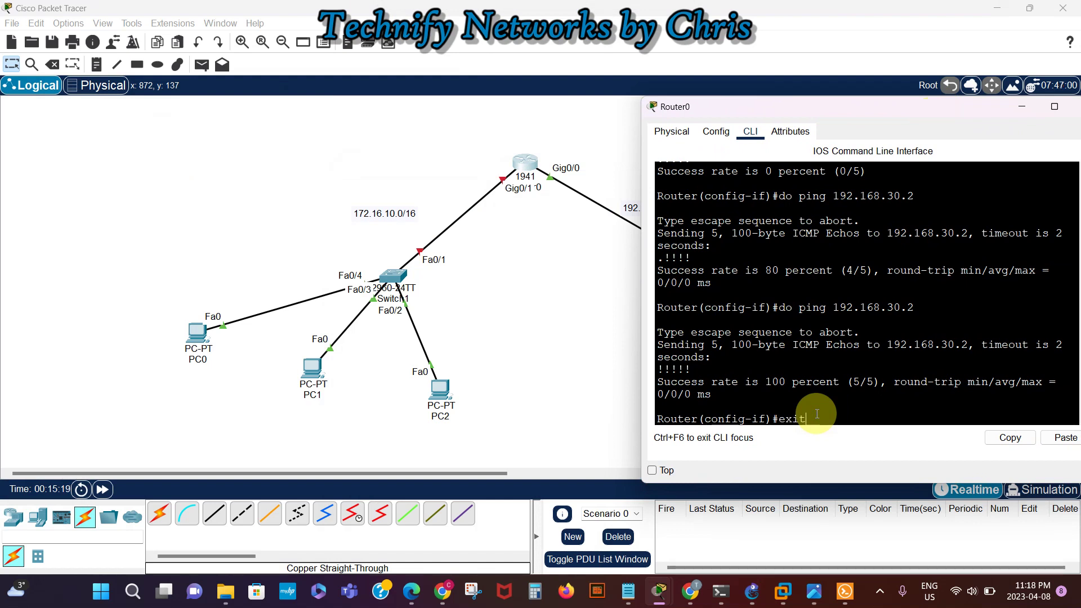
pyautogui.press('Return')
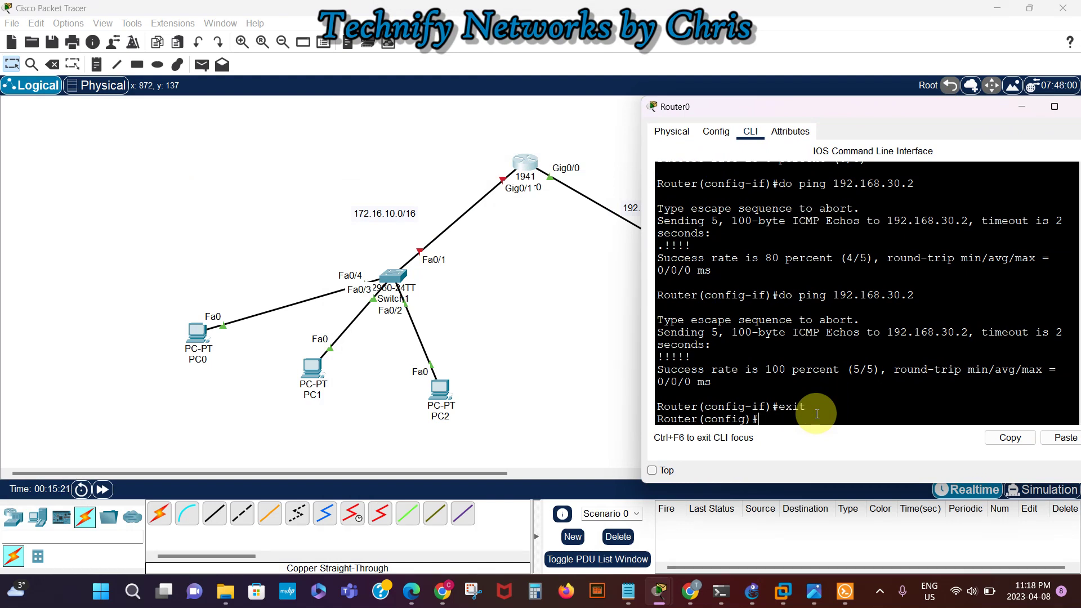
# Assign 172.16.10.1 255.255.0.0 to g0/1 and enable it with no shutdown
pyautogui.write('int g0/1')
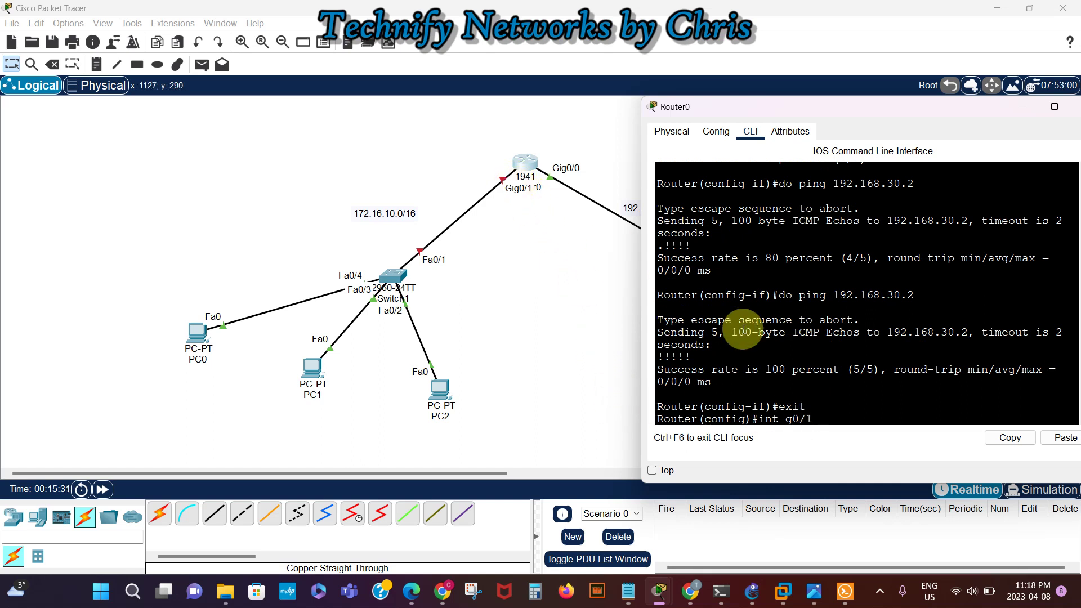
pyautogui.press('Return')
pyautogui.write('ip add')
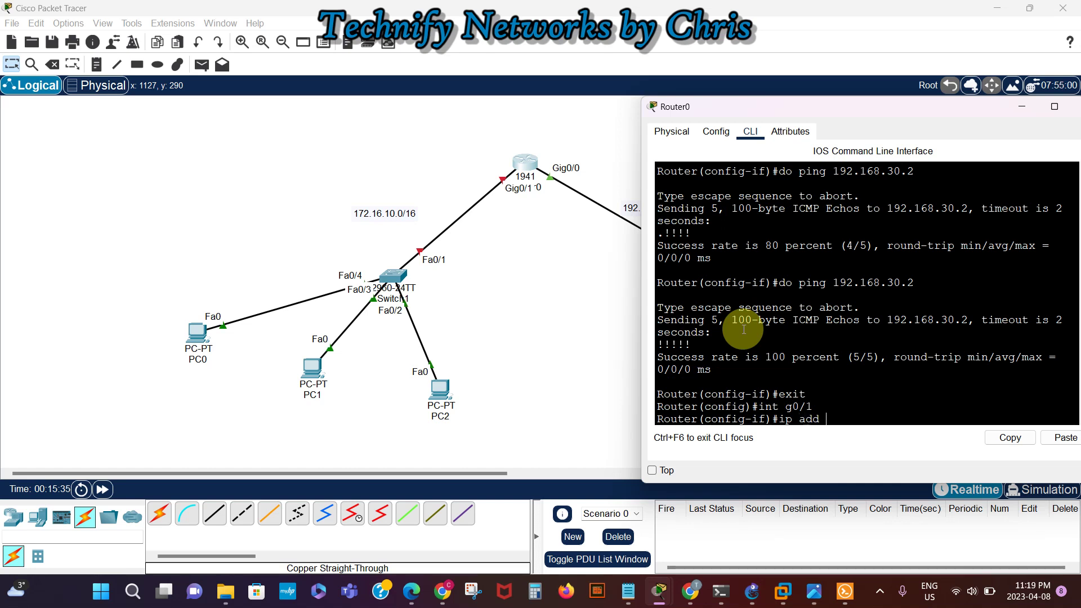
pyautogui.press('Tab')
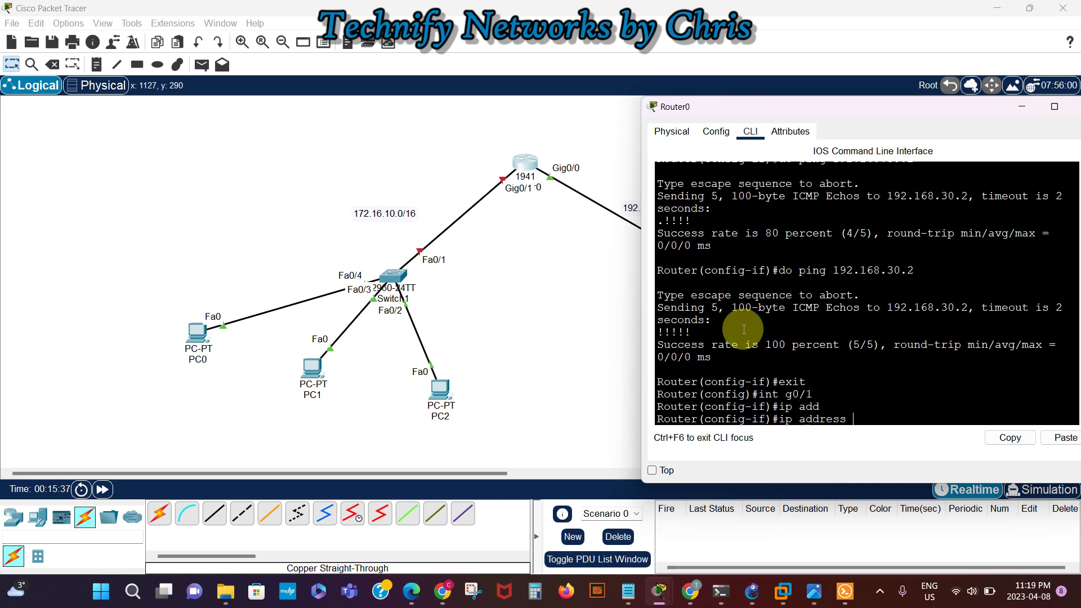
pyautogui.write('172.16.10.1 255.255')
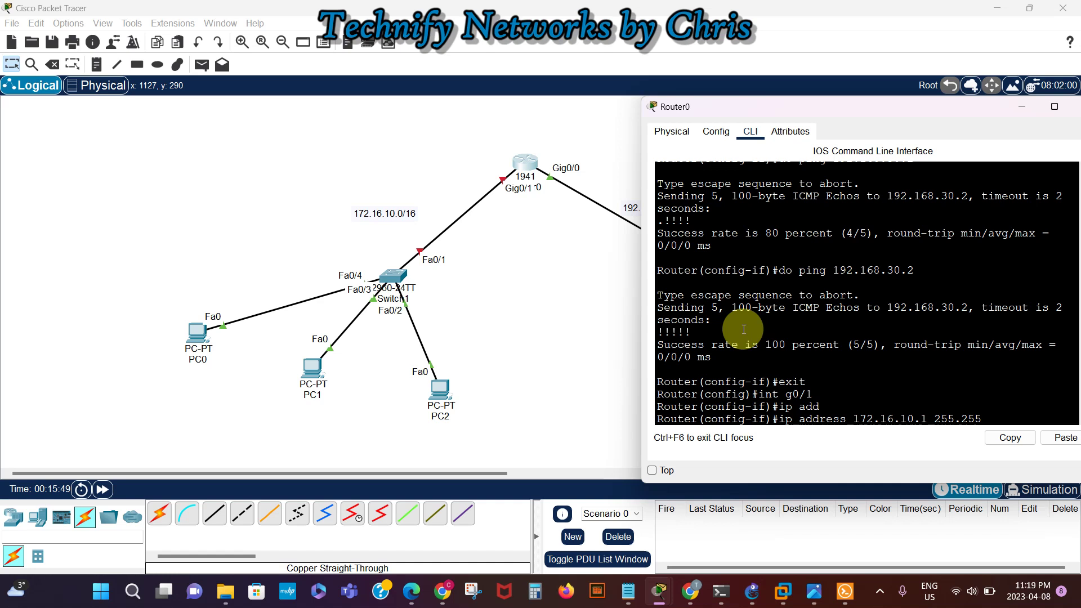
pyautogui.write('.0.0')
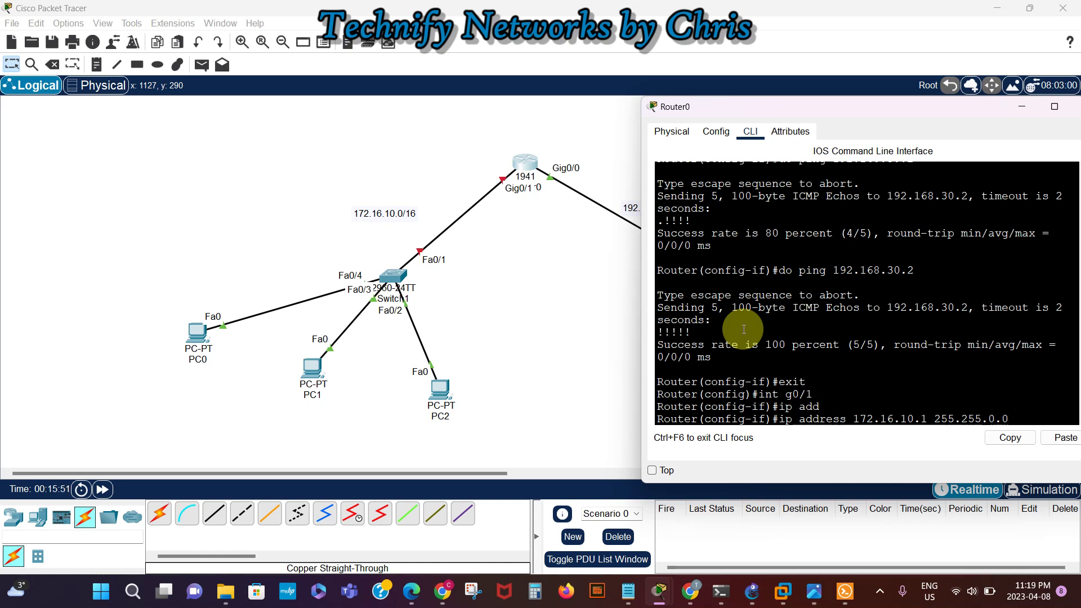
pyautogui.press('Return')
pyautogui.write('nfig-if)#no')
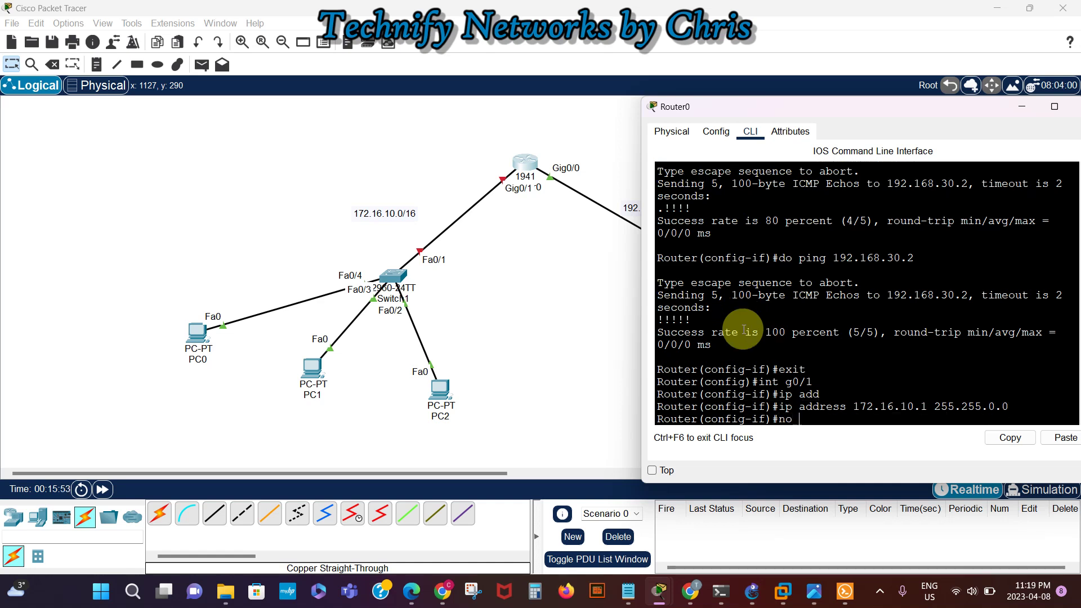
pyautogui.write(' shutdown')
pyautogui.press('Return')
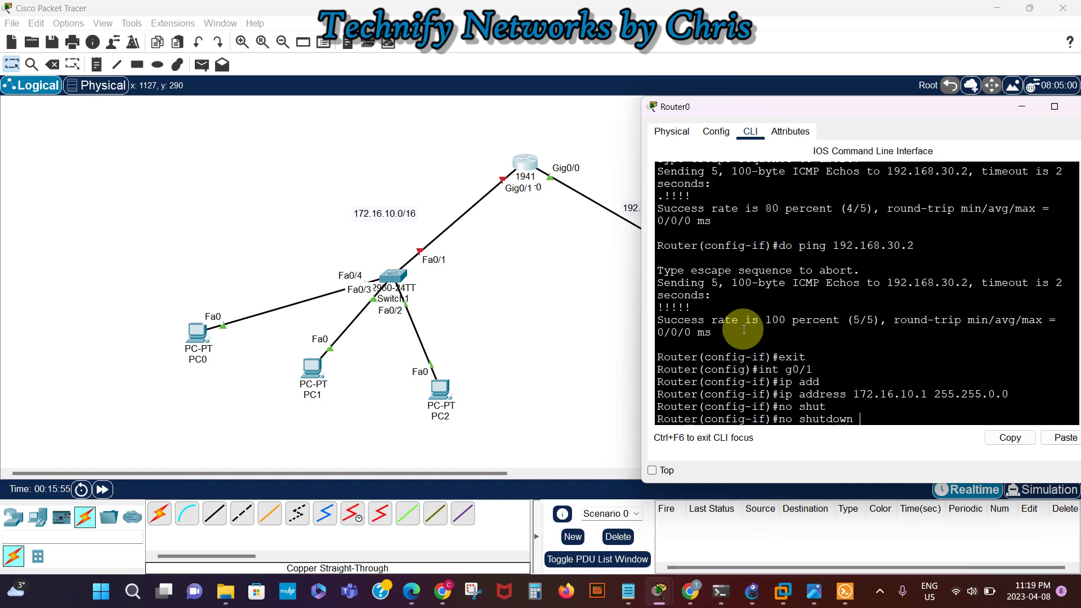
pyautogui.press('Return')
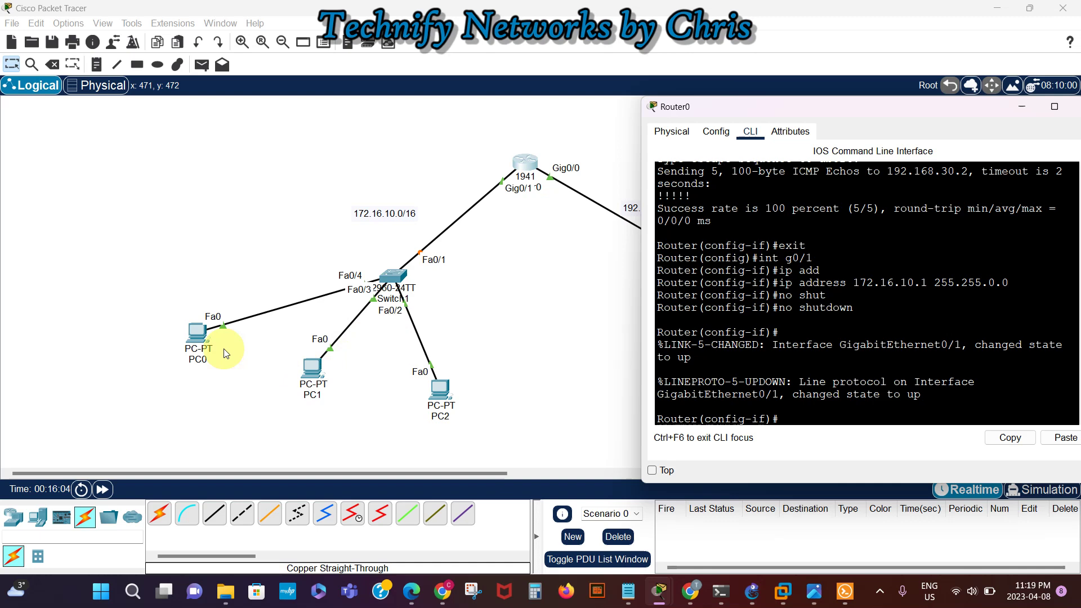
# Set PC0 to DHCP. The request fails and PC0 falls back to APIPA 169.254.156.73
pyautogui.click(197, 339)
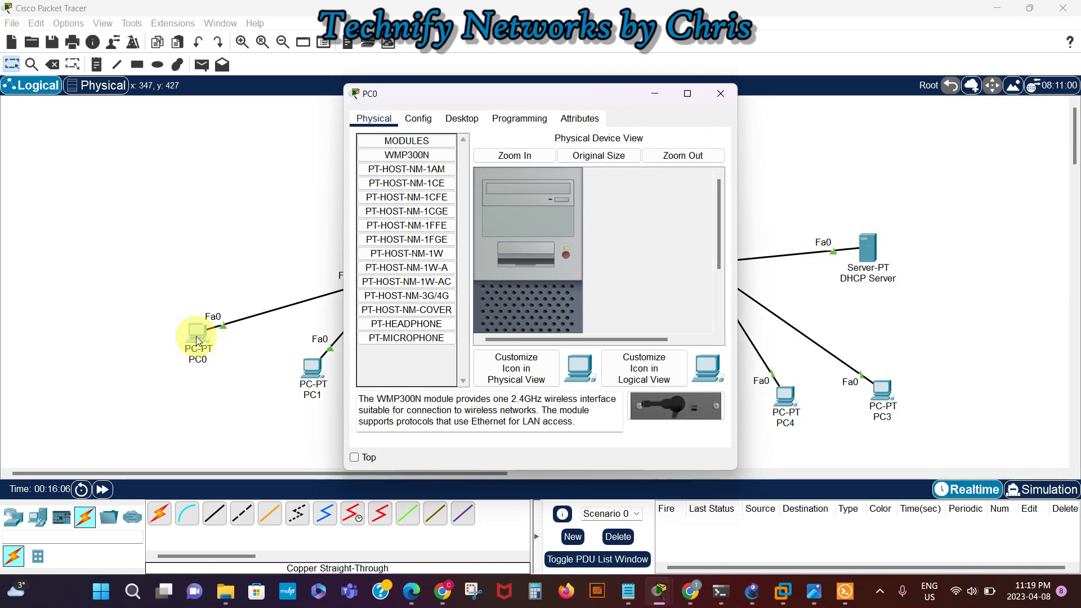
pyautogui.click(464, 120)
pyautogui.click(384, 156)
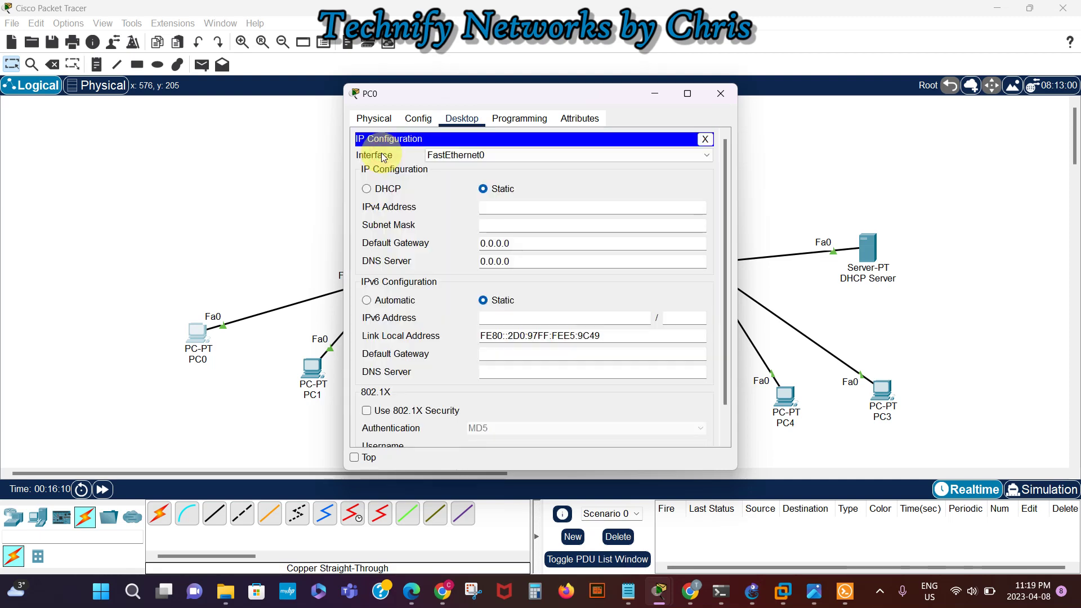
pyautogui.click(366, 189)
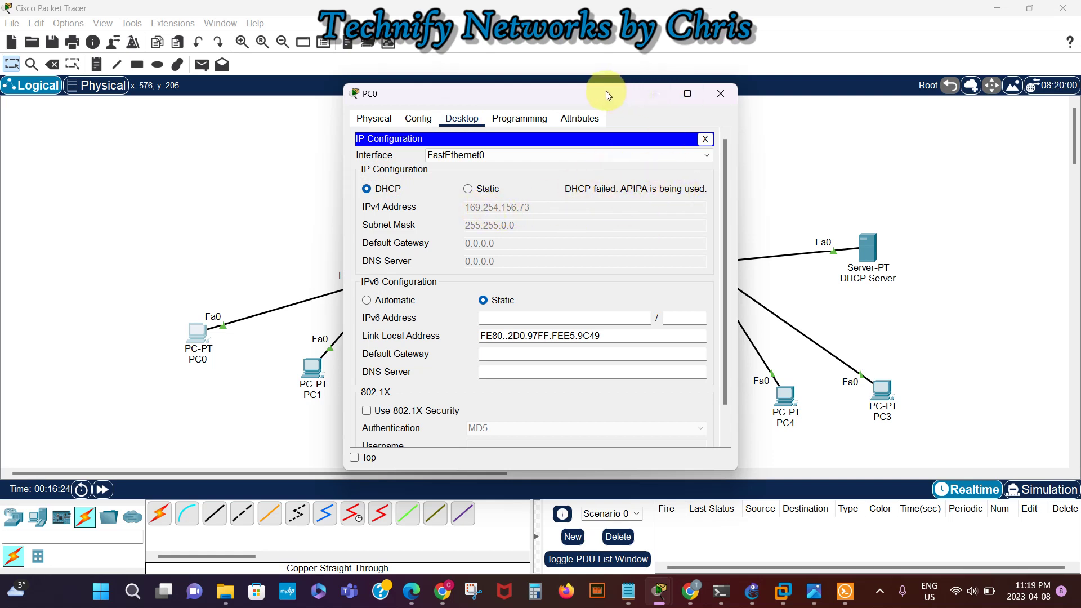
pyautogui.moveTo(606, 90); pyautogui.dragTo(350, 268)
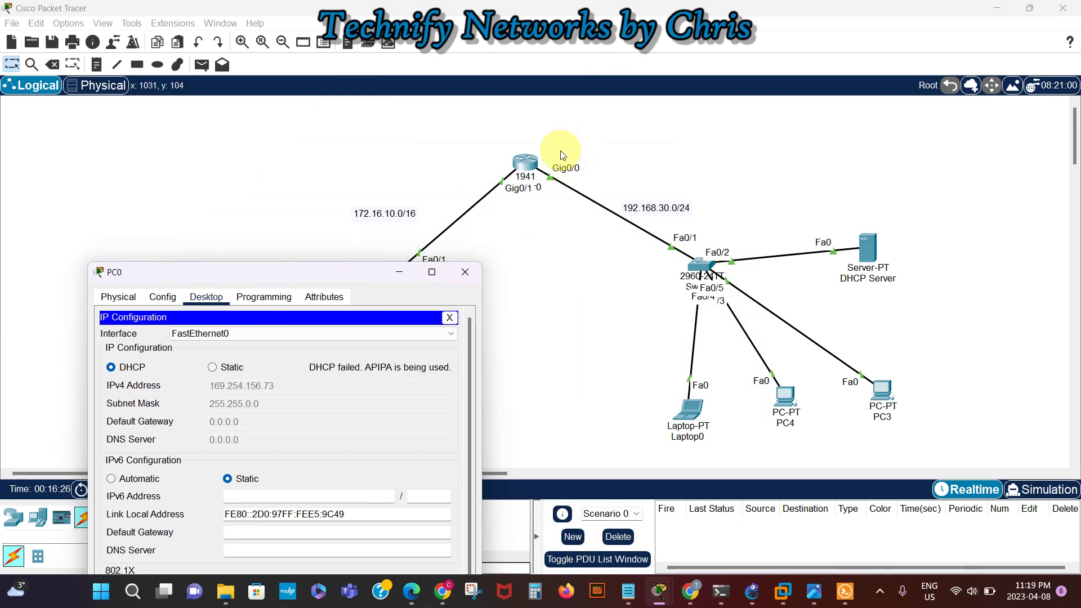
# Configure 'ip helper-address 192.168.30.2' on Router0's g0/1 interface
pyautogui.click(529, 160)
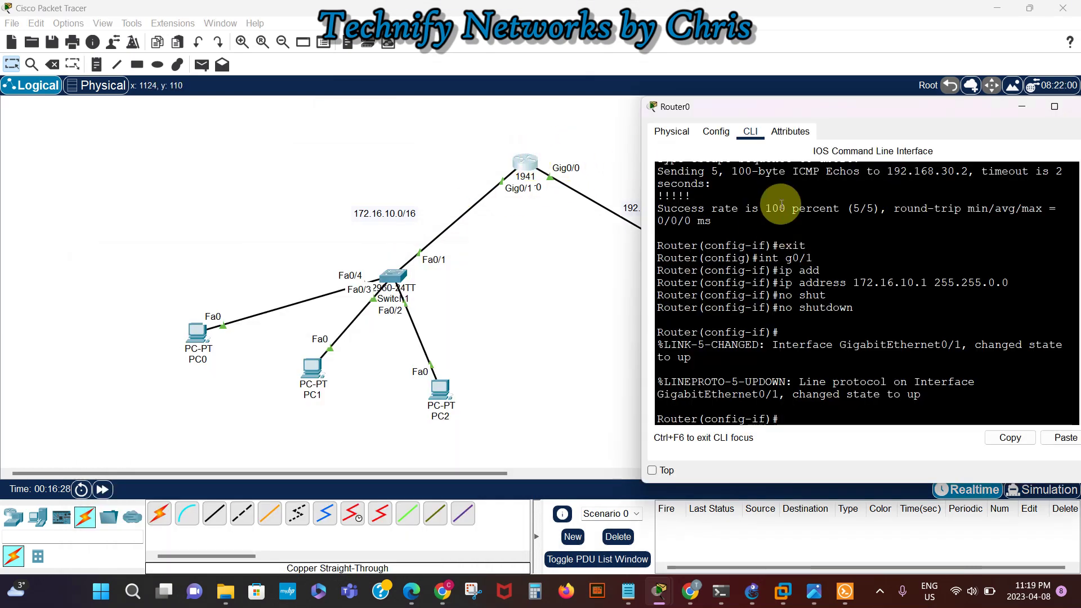
pyautogui.moveTo(858, 109); pyautogui.dragTo(312, 124)
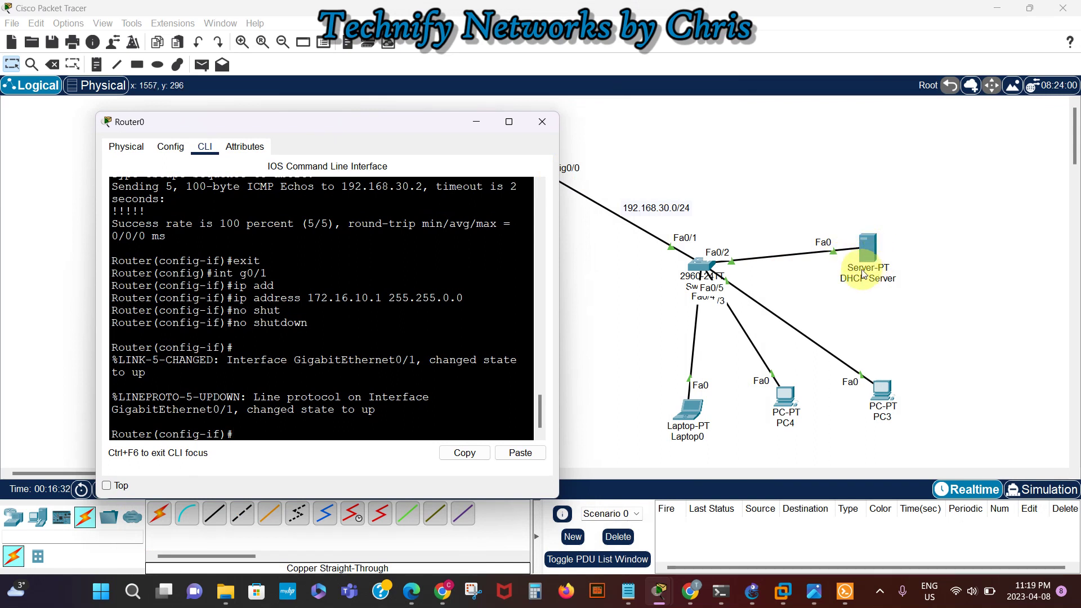
pyautogui.moveTo(340, 122); pyautogui.dragTo(801, 177)
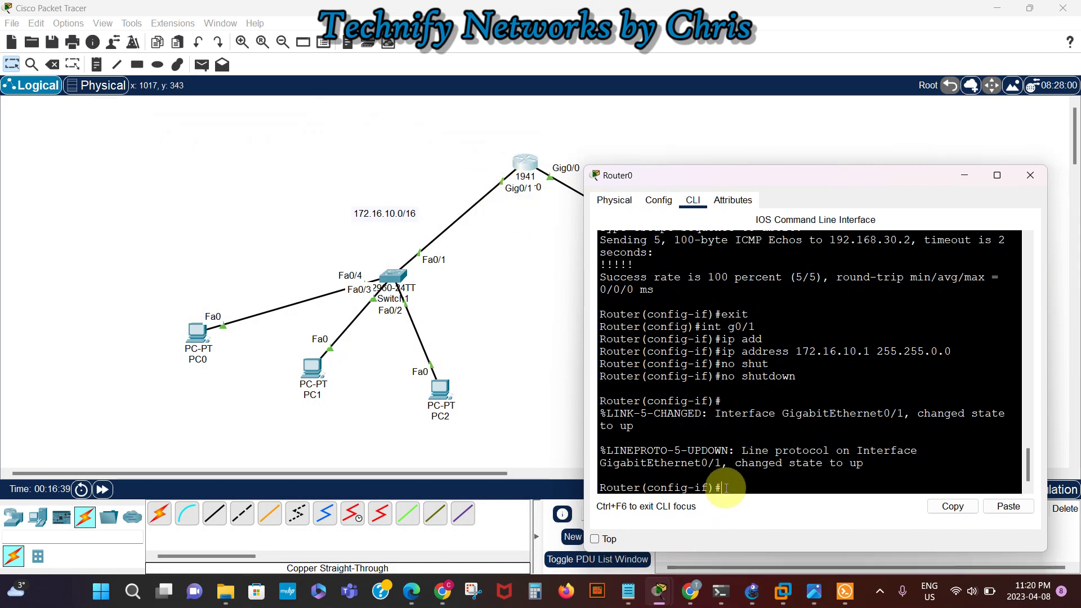
pyautogui.write('ip hel')
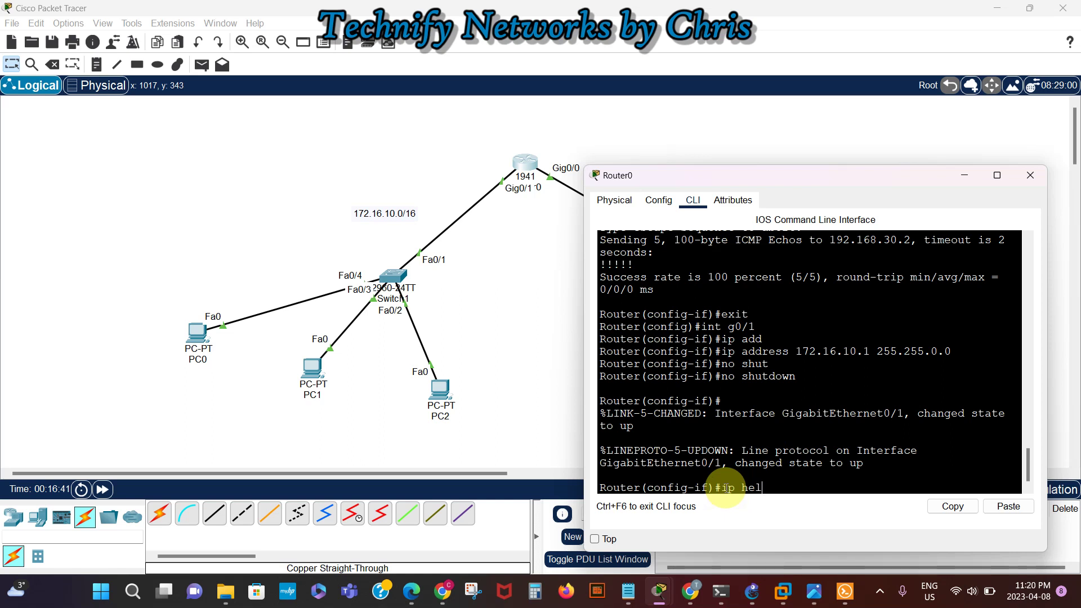
pyautogui.write('p')
pyautogui.press('Tab')
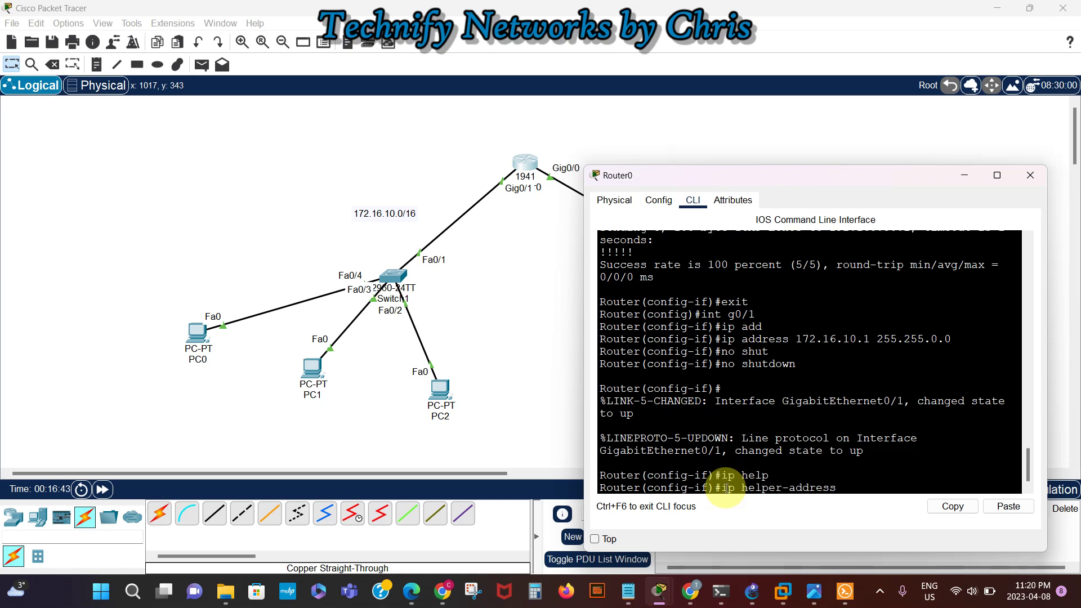
pyautogui.write('1')
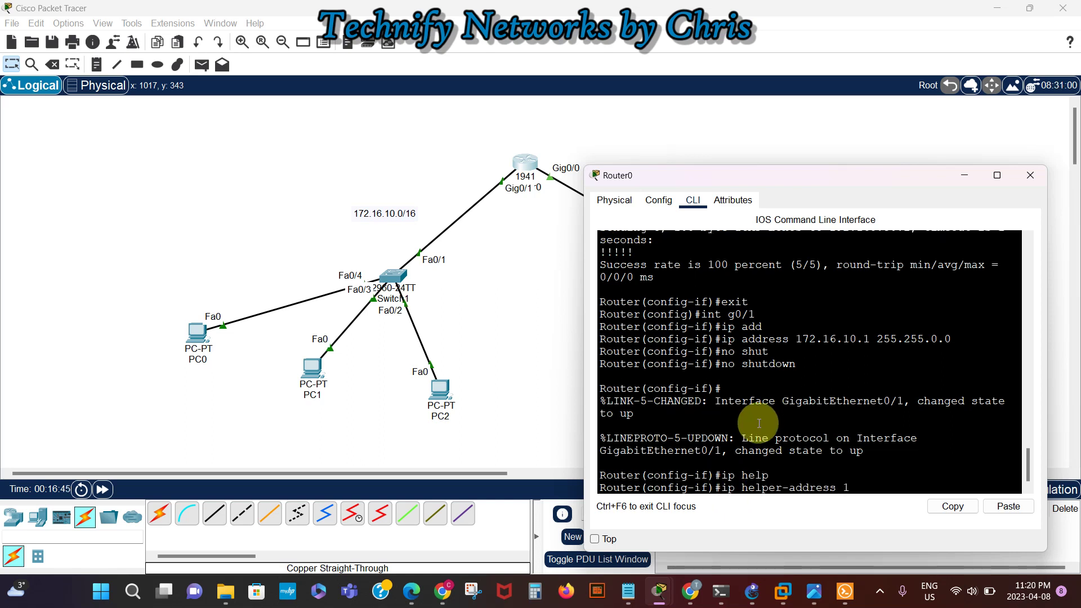
pyautogui.write('92.168.30.2')
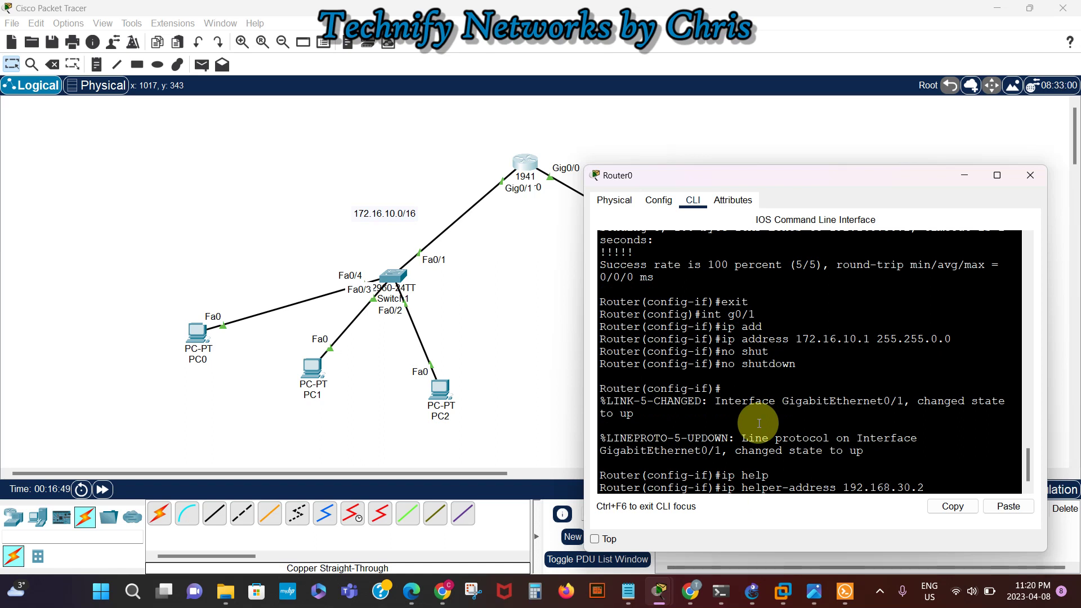
pyautogui.press('Return')
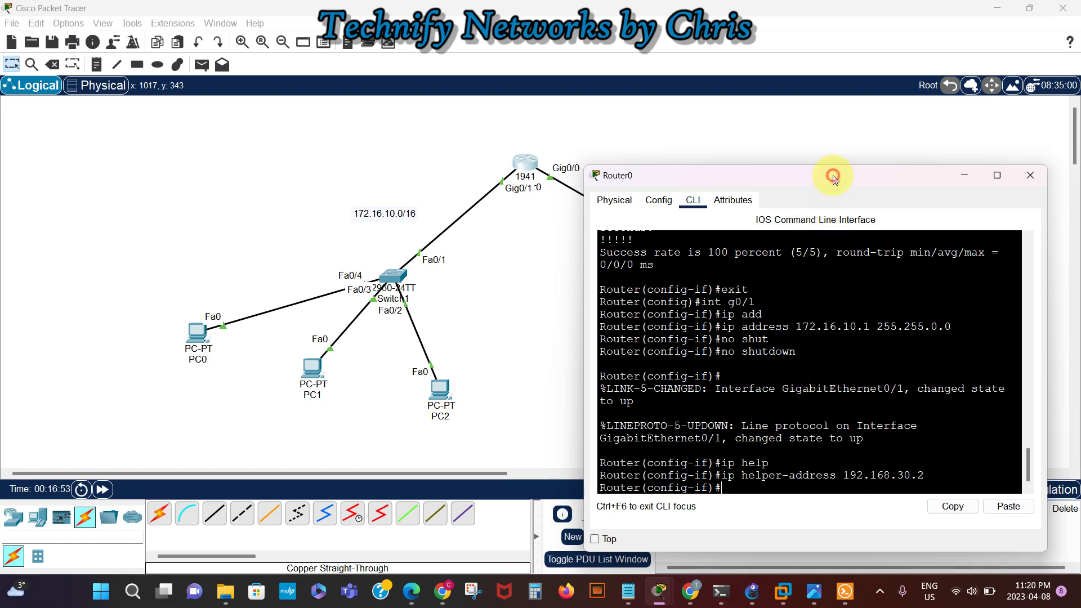
pyautogui.moveTo(832, 177); pyautogui.dragTo(854, 221)
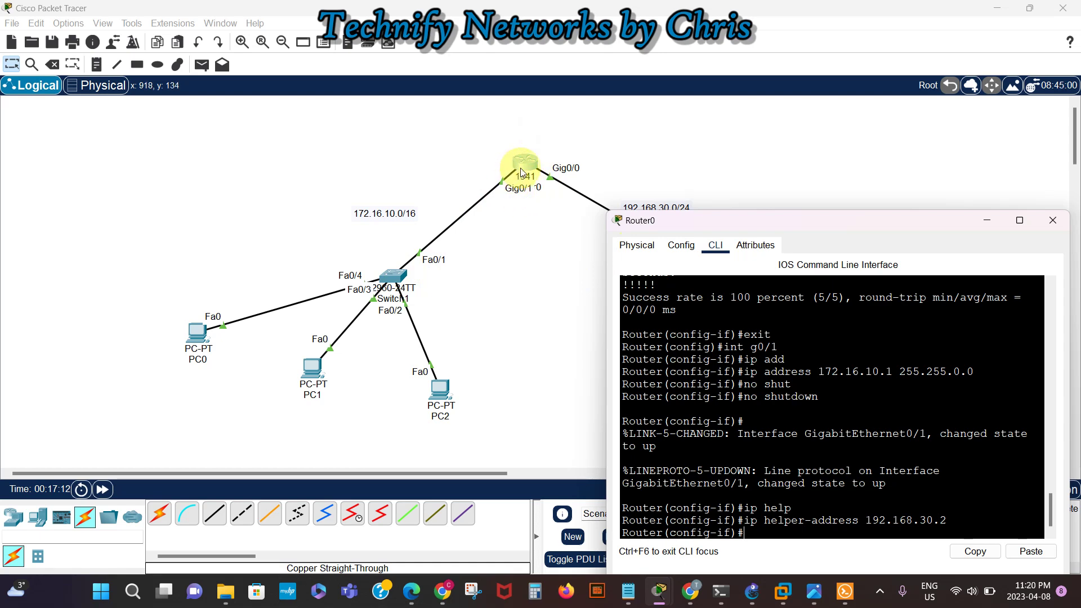
pyautogui.click(842, 225)
pyautogui.moveTo(799, 231); pyautogui.dragTo(201, 227)
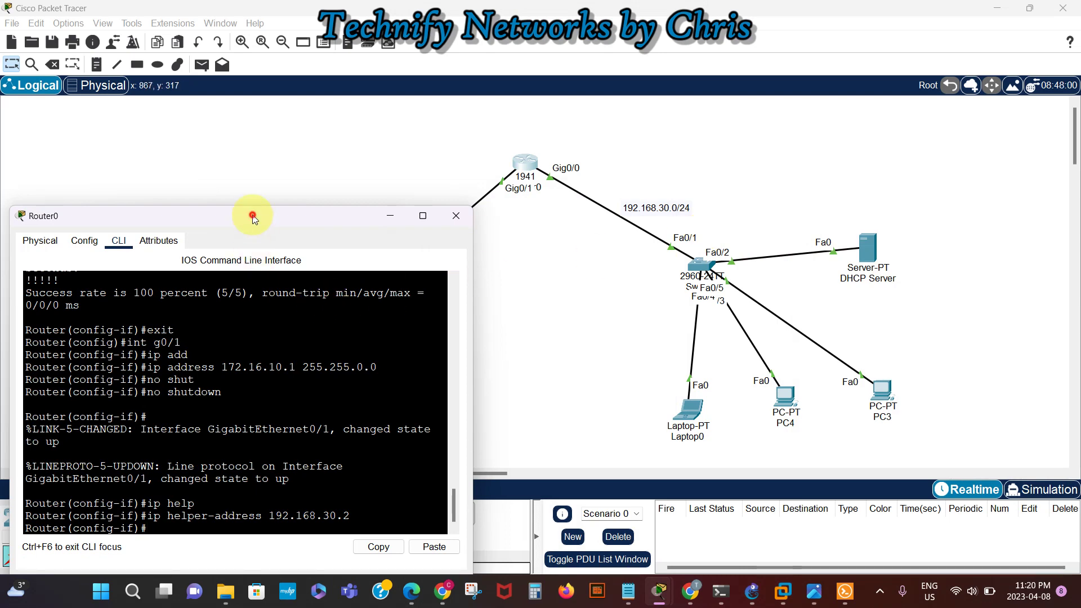
# Open PC1's IP Configuration
pyautogui.moveTo(254, 219); pyautogui.dragTo(944, 265)
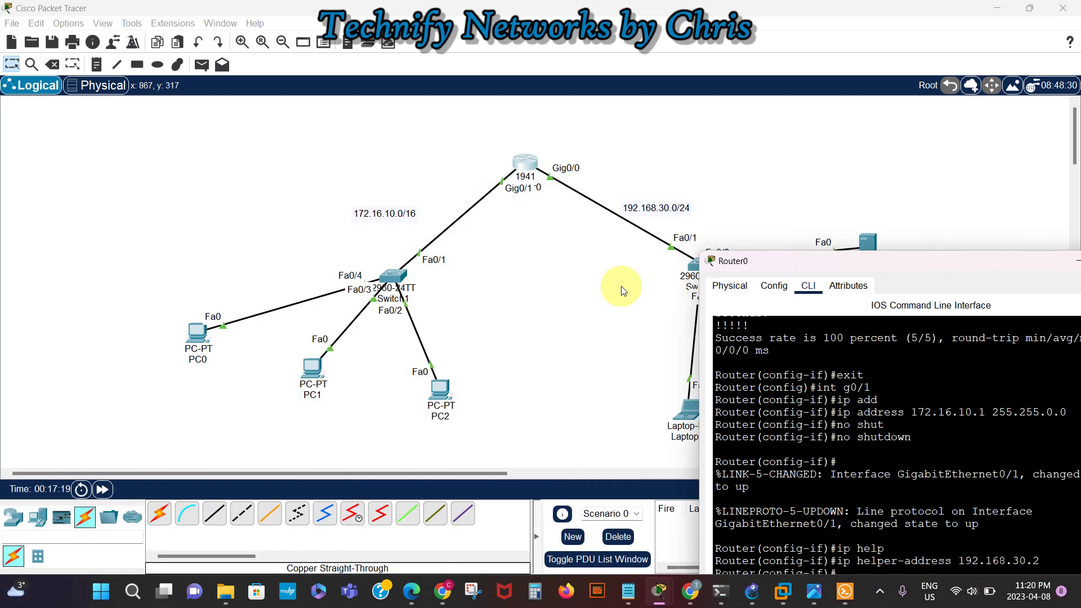
pyautogui.click(312, 372)
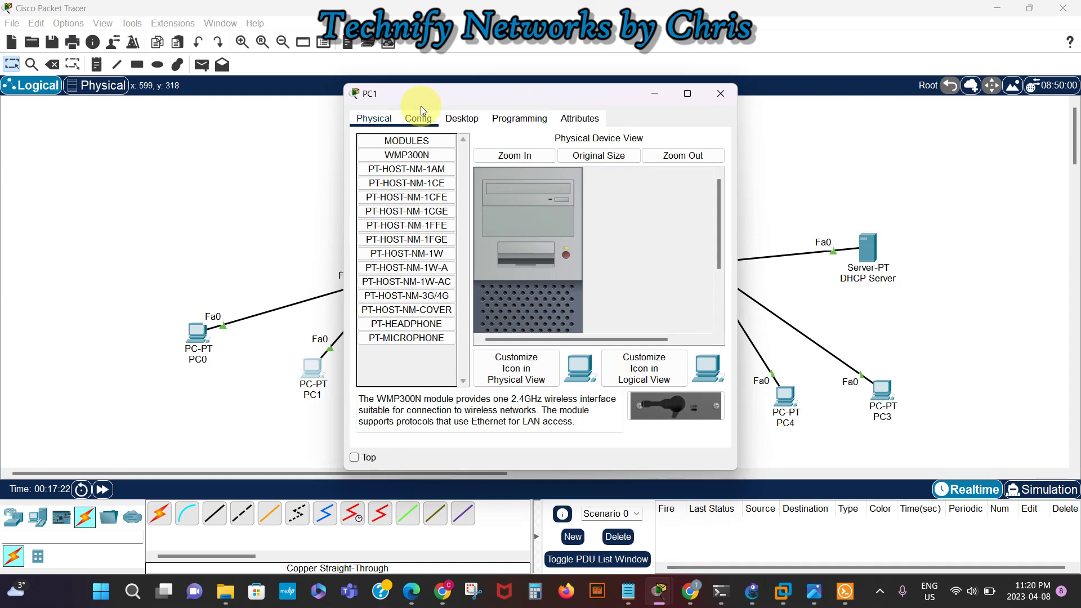
pyautogui.click(461, 118)
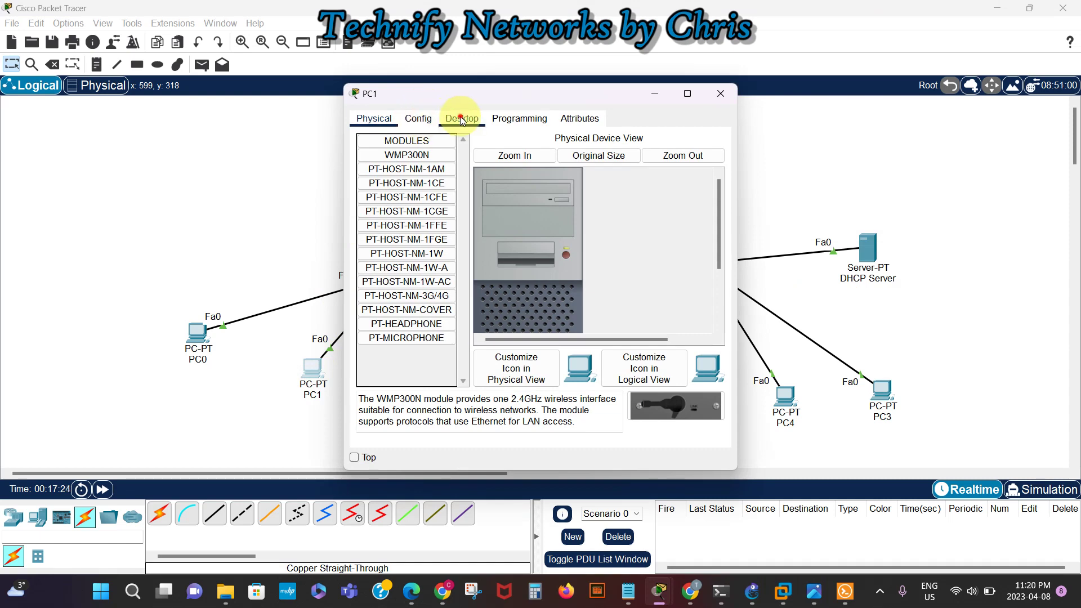
pyautogui.click(395, 168)
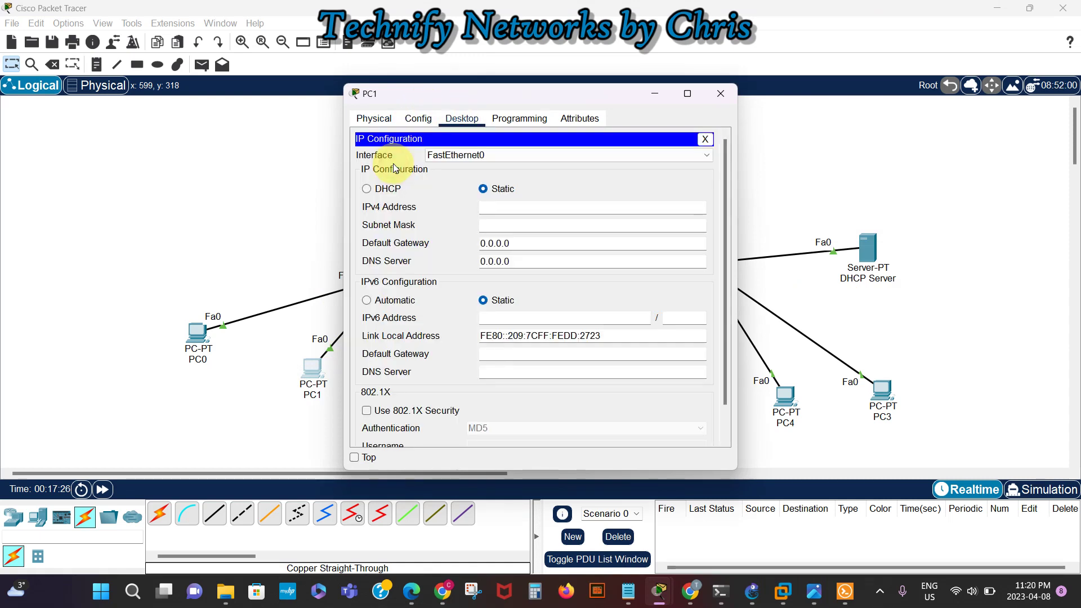
# Renew PC0's lease by switching Static then DHCP, getting 172.16.10.6 with gateway 172.16.10.1
pyautogui.click(200, 333)
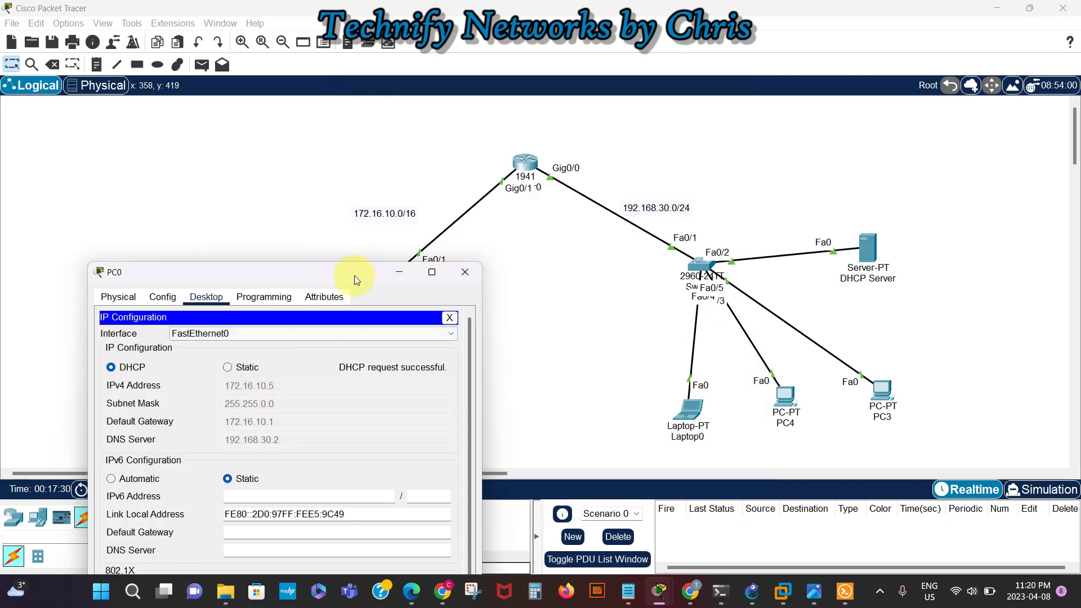
pyautogui.moveTo(353, 275); pyautogui.dragTo(381, 105)
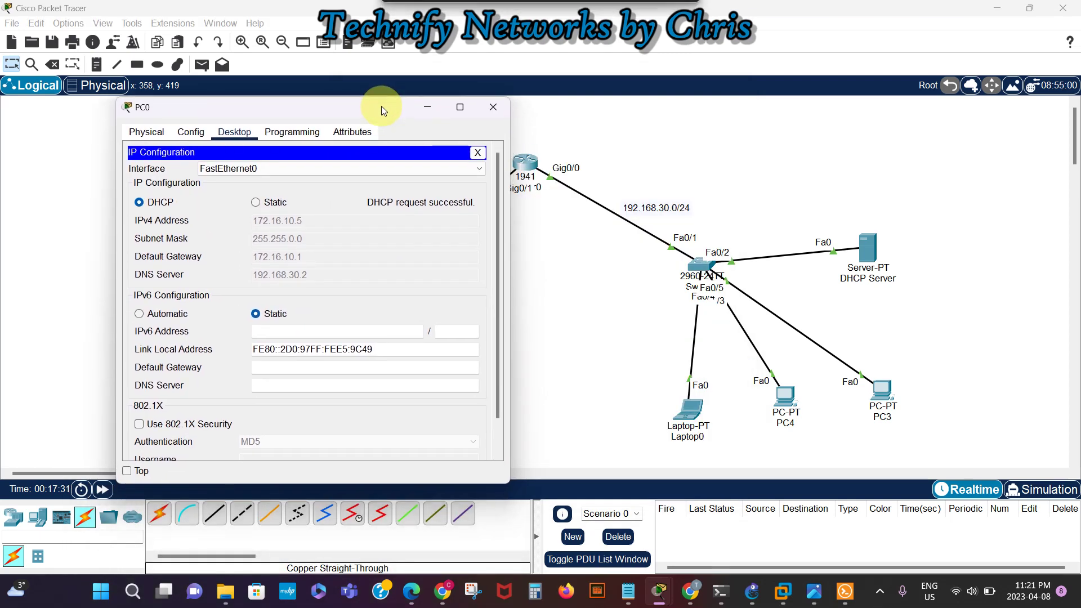
pyautogui.click(256, 203)
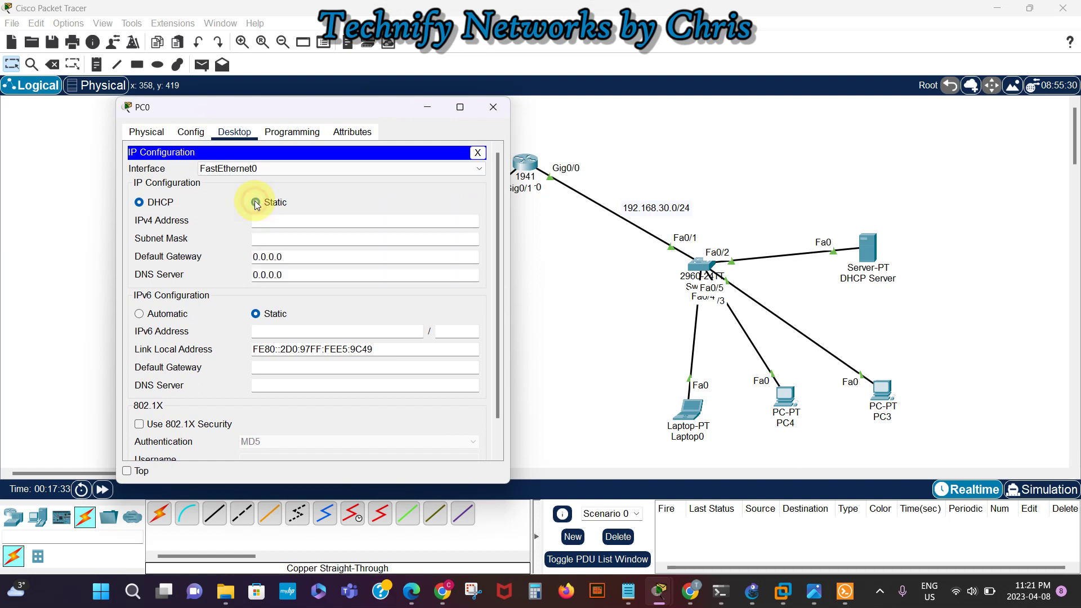
pyautogui.click(140, 203)
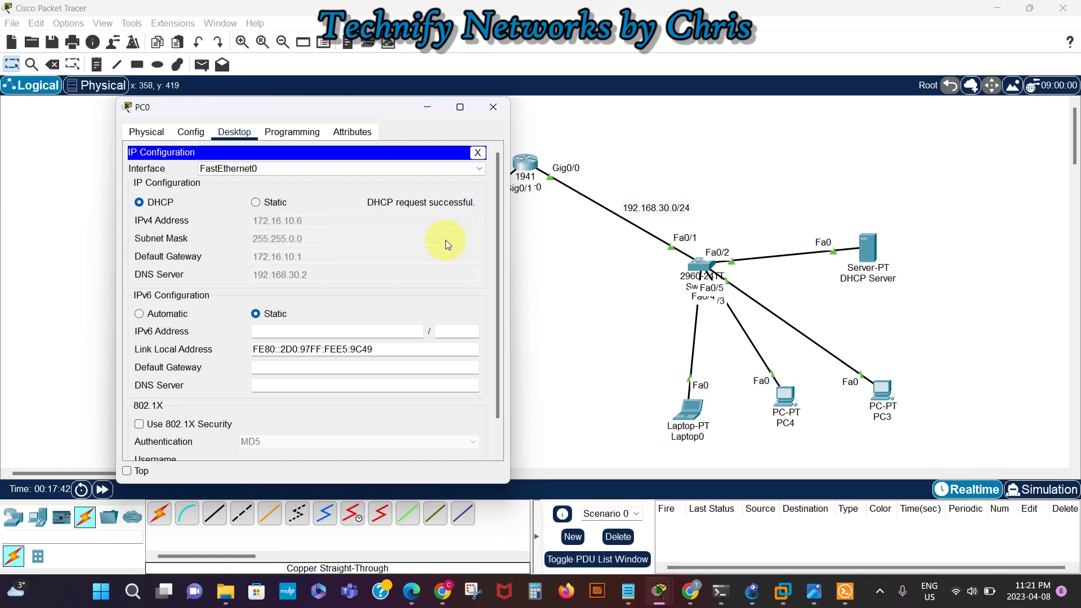
# Close PC0's configuration window and reopen PC1's device settings
pyautogui.click(278, 109)
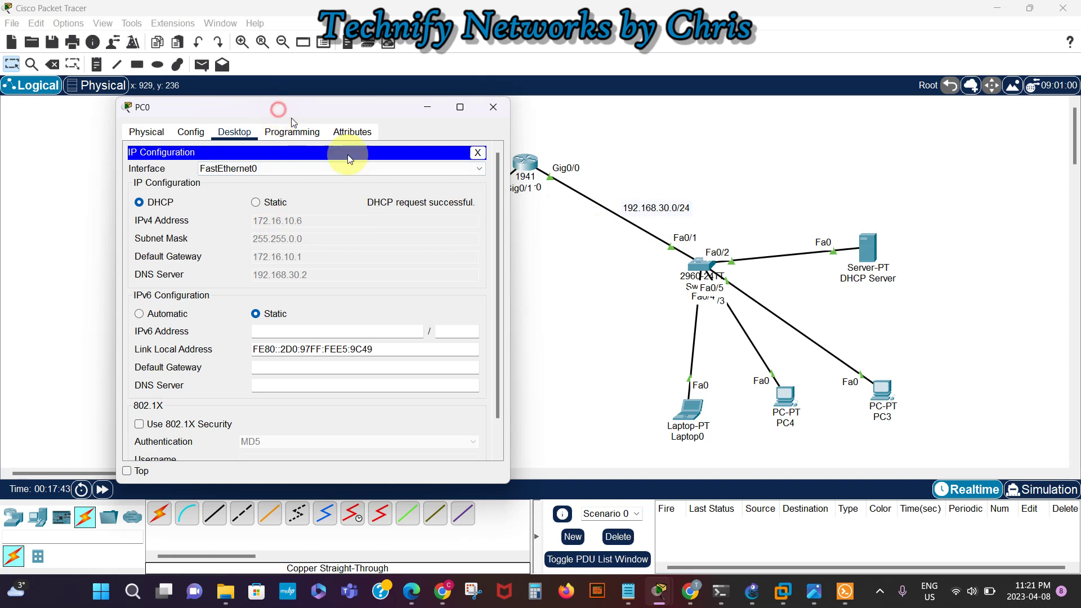
pyautogui.moveTo(278, 110); pyautogui.dragTo(857, 233)
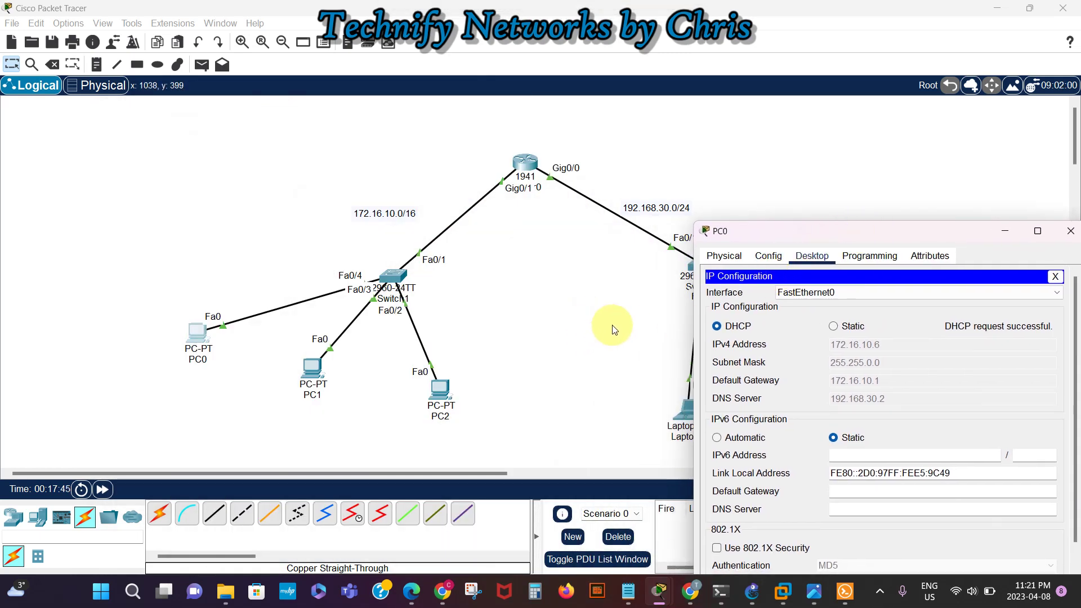
pyautogui.click(1071, 239)
pyautogui.click(314, 367)
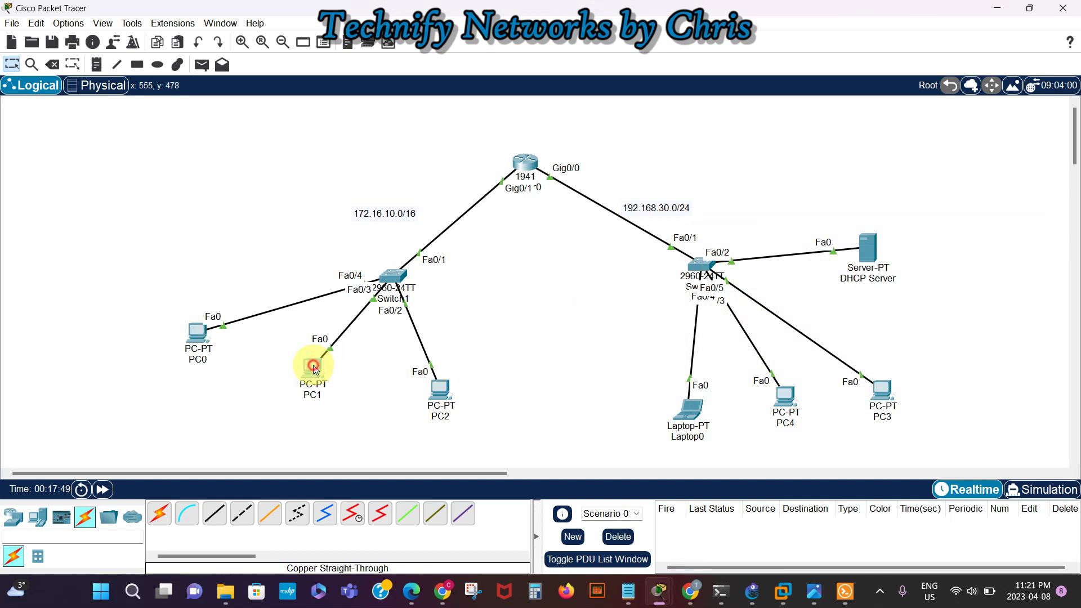
# Switch PC1 to DHCP, obtaining 172.16.10.7 with gateway 172.16.10.1
pyautogui.click(367, 189)
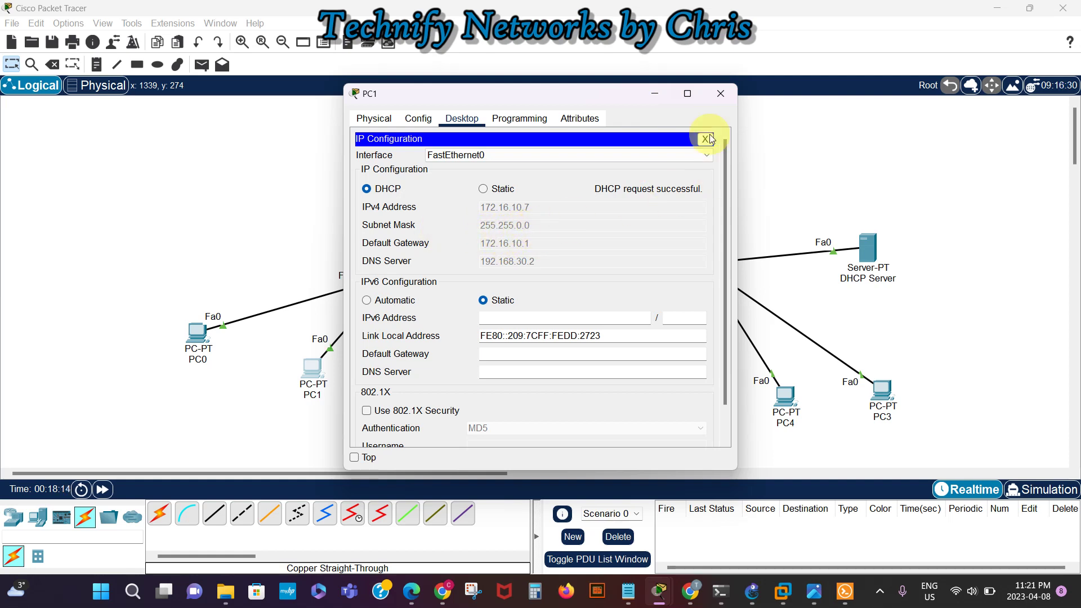
# Set PC2's IP Configuration to DHCP, leasing 172.16.10.8 with gateway 172.16.10.1, then close it
pyautogui.click(724, 95)
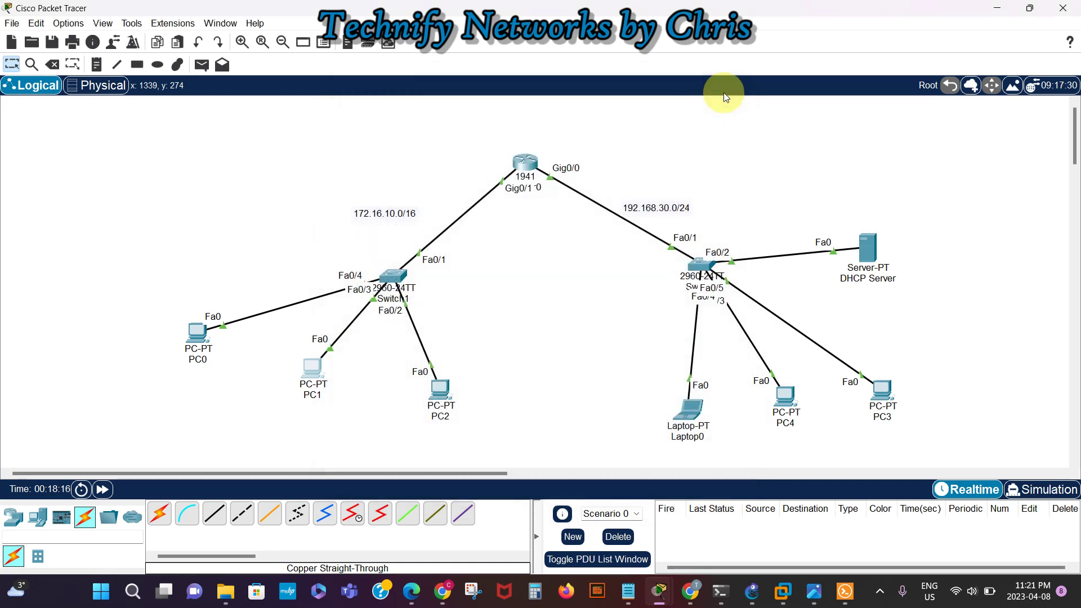
pyautogui.click(439, 388)
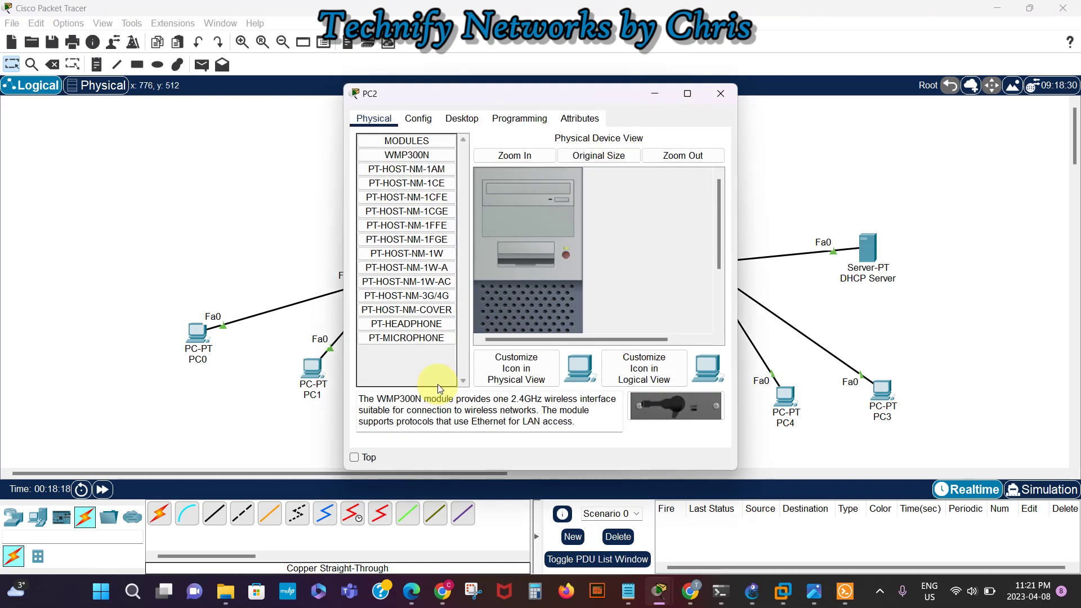
pyautogui.click(461, 120)
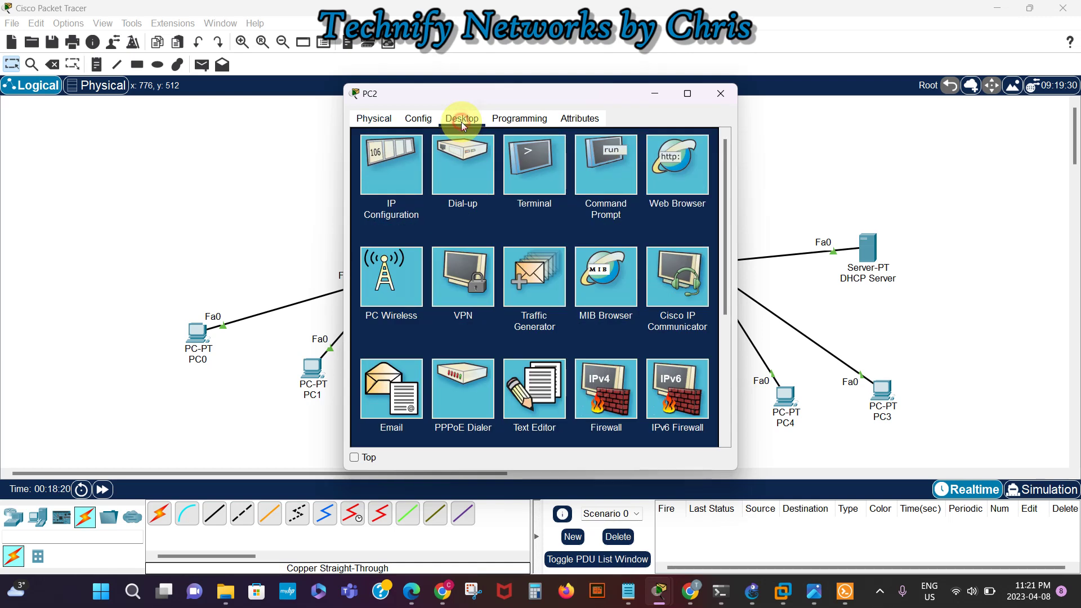
pyautogui.click(387, 159)
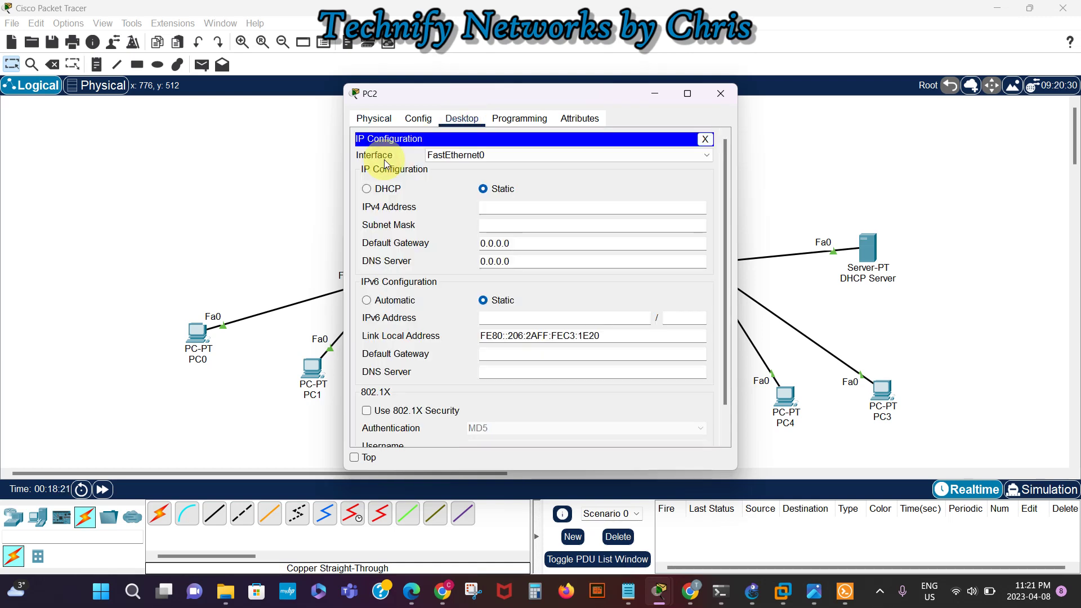
pyautogui.click(367, 189)
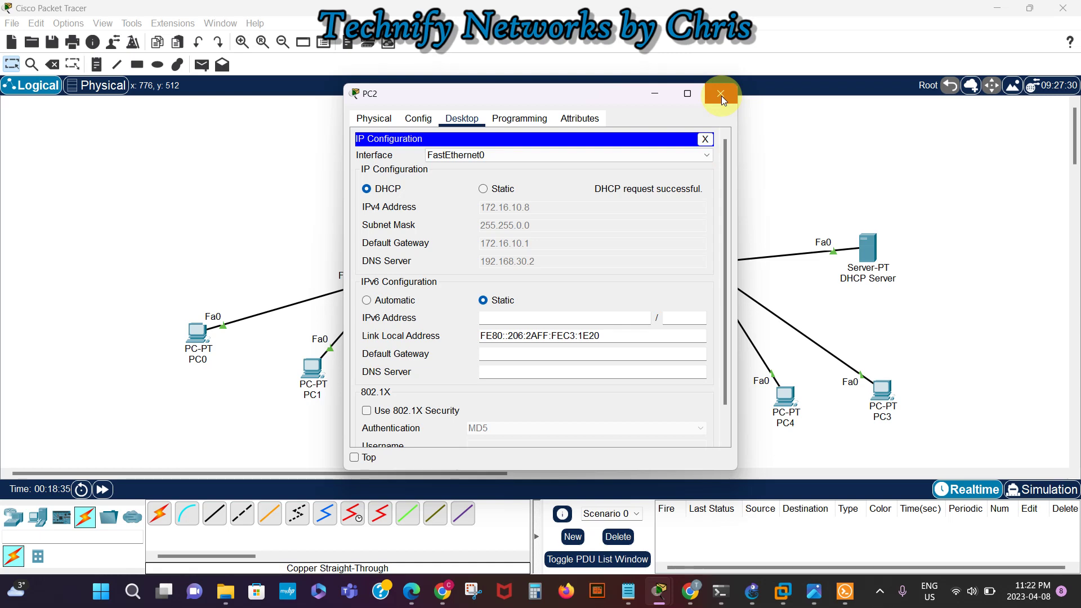
pyautogui.click(721, 96)
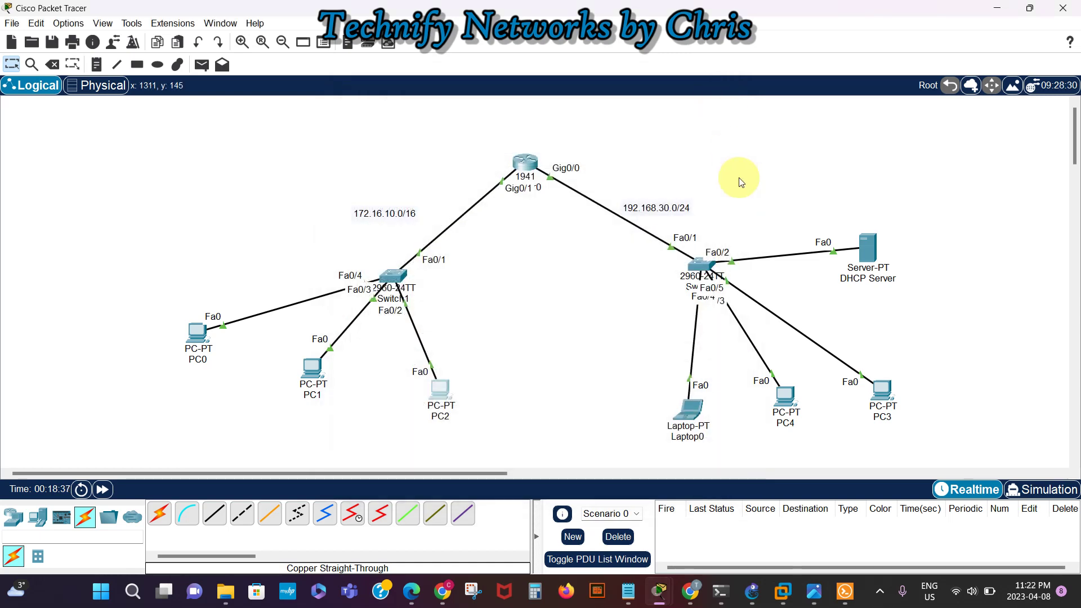